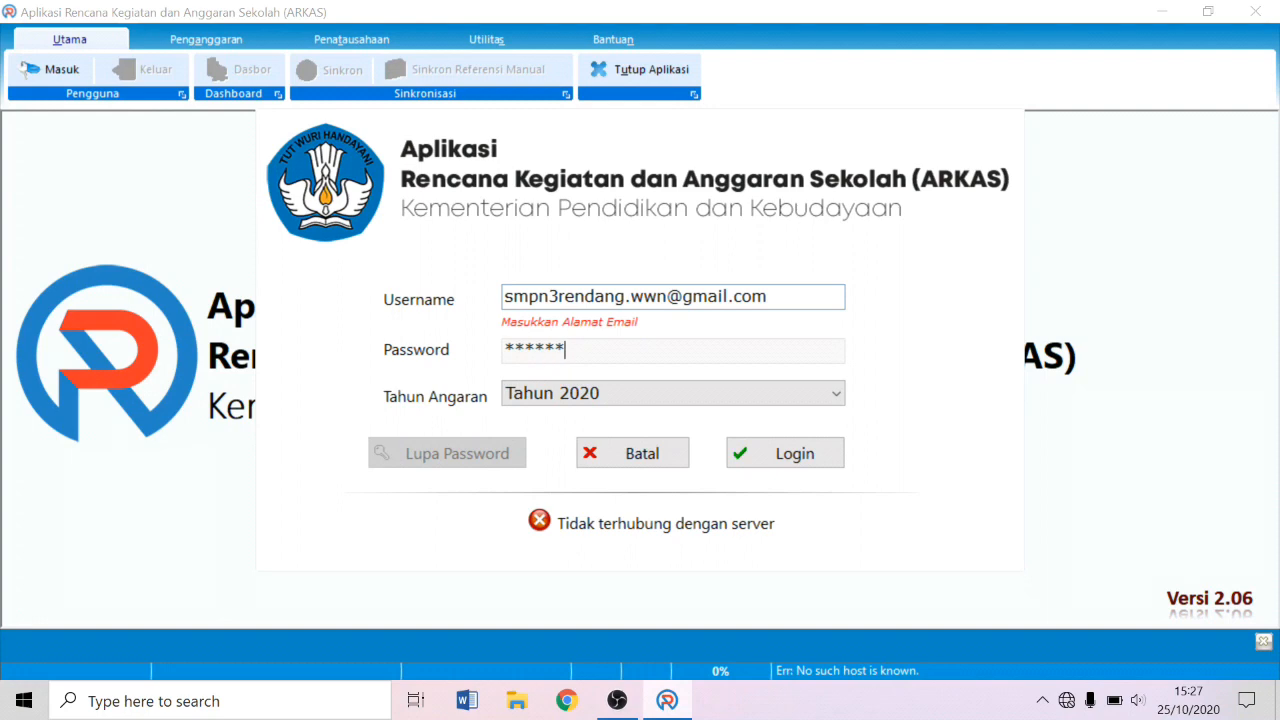
# Log in for budget year 2020 and open the Kertas Kerja for the BOS Reguler Perubahan funding source
pyautogui.press('Return')
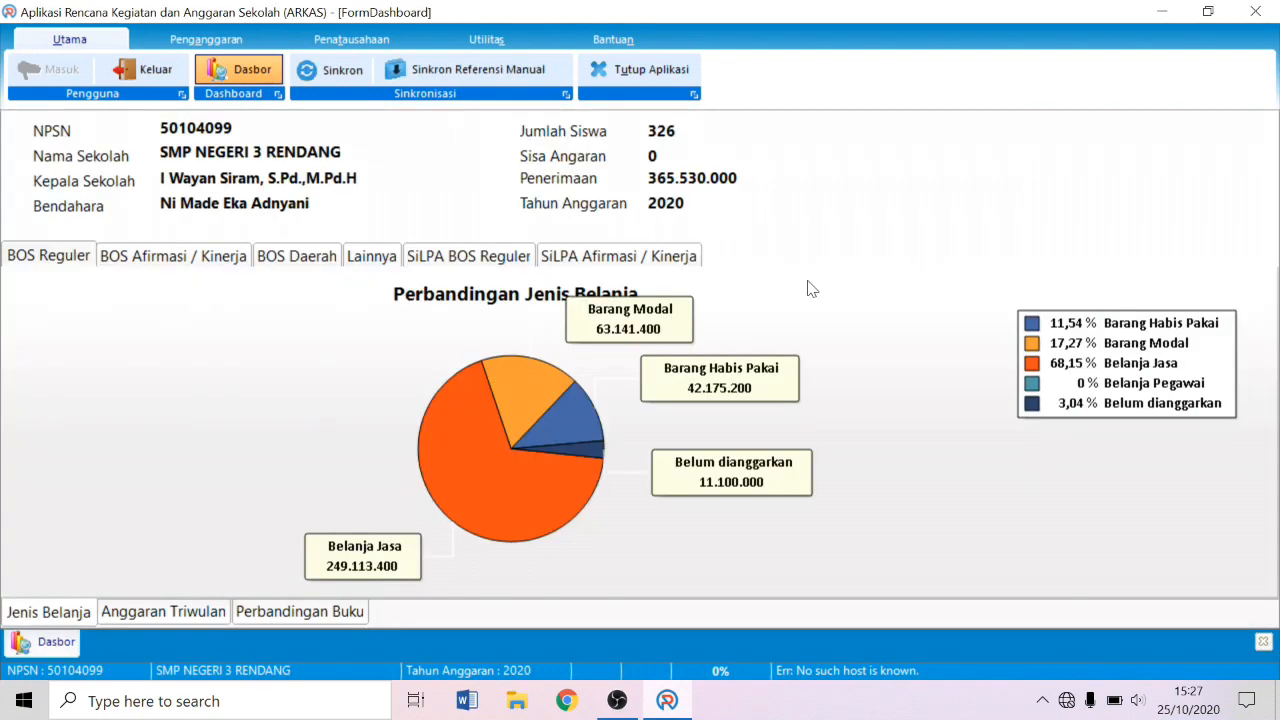
pyautogui.click(222, 46)
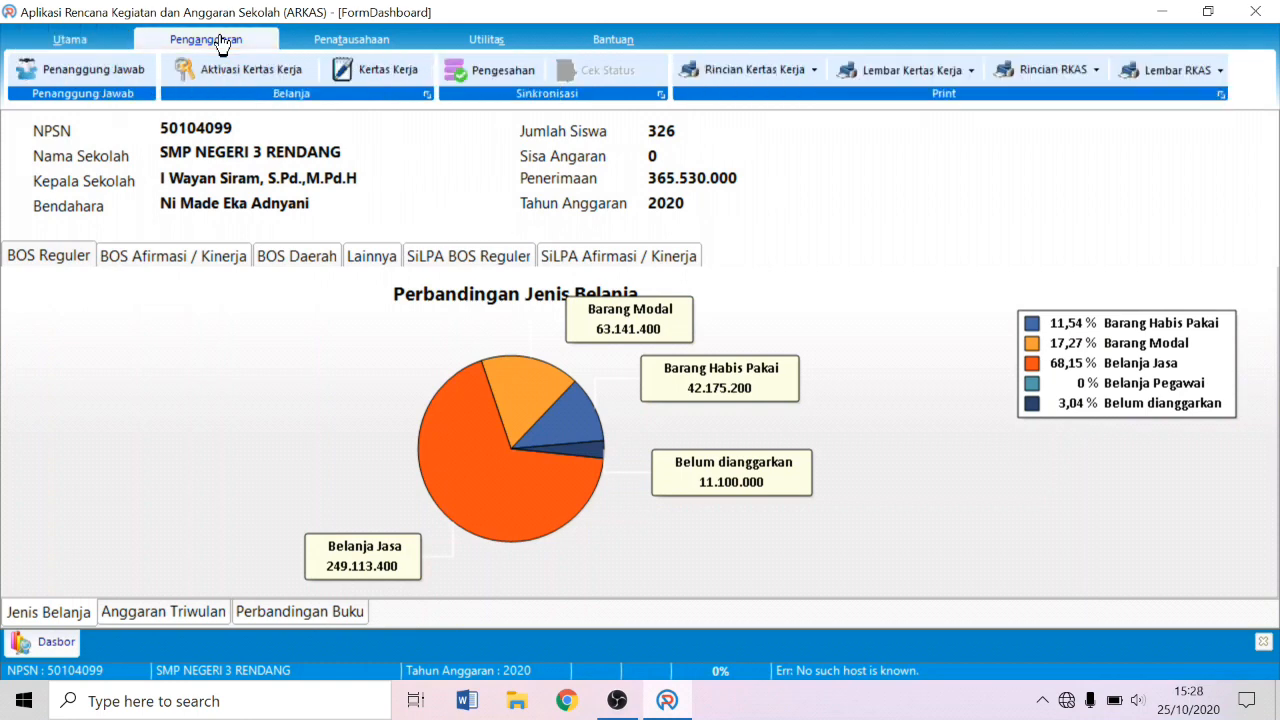
pyautogui.click(224, 70)
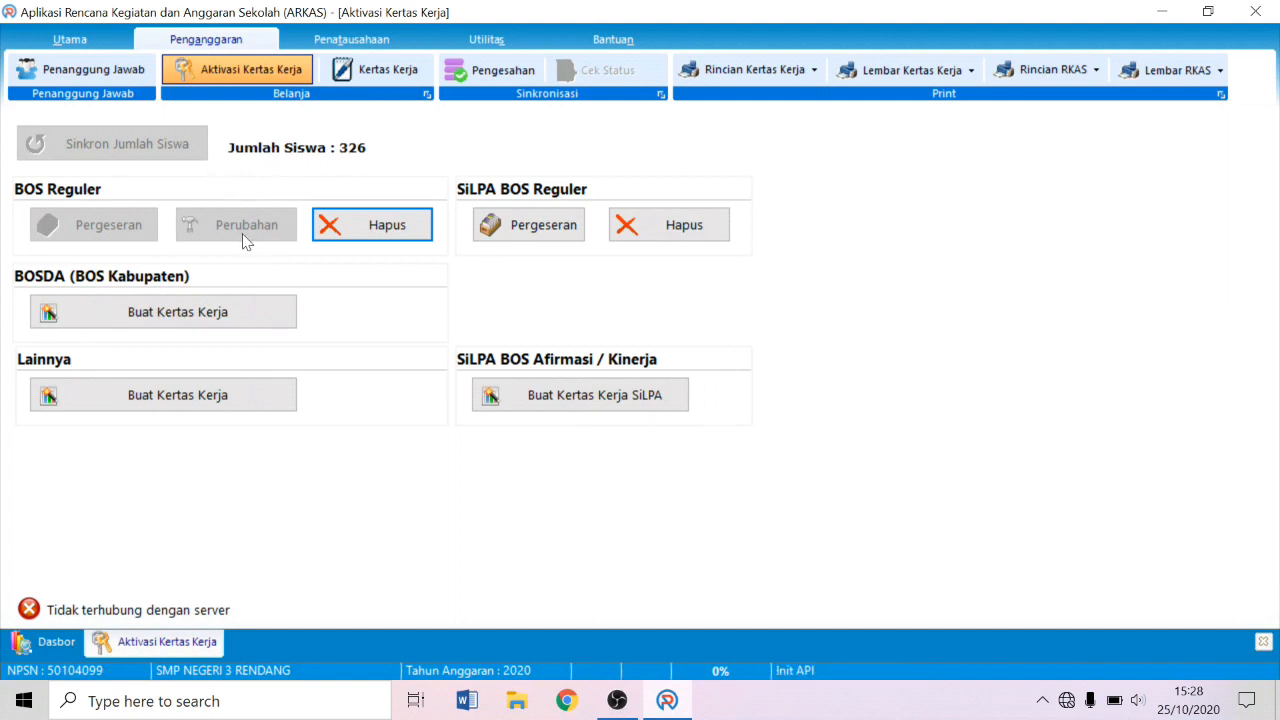
pyautogui.click(366, 71)
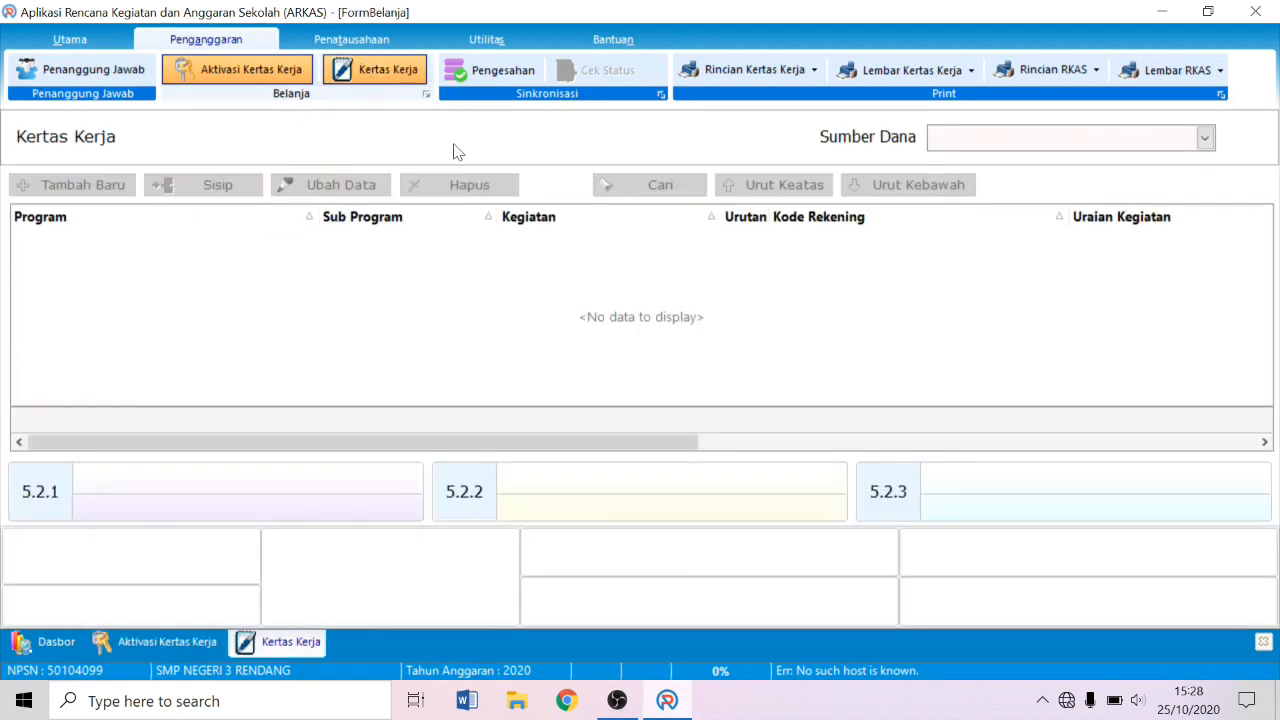
pyautogui.click(1063, 137)
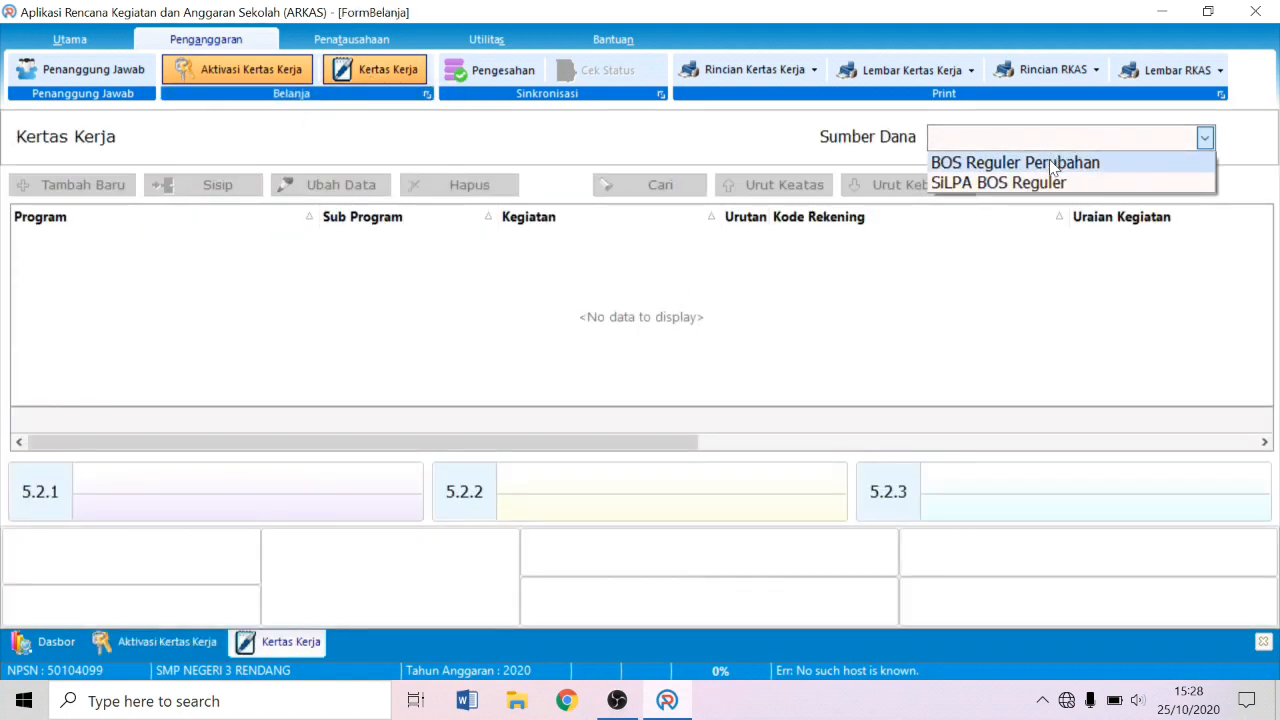
pyautogui.click(1053, 163)
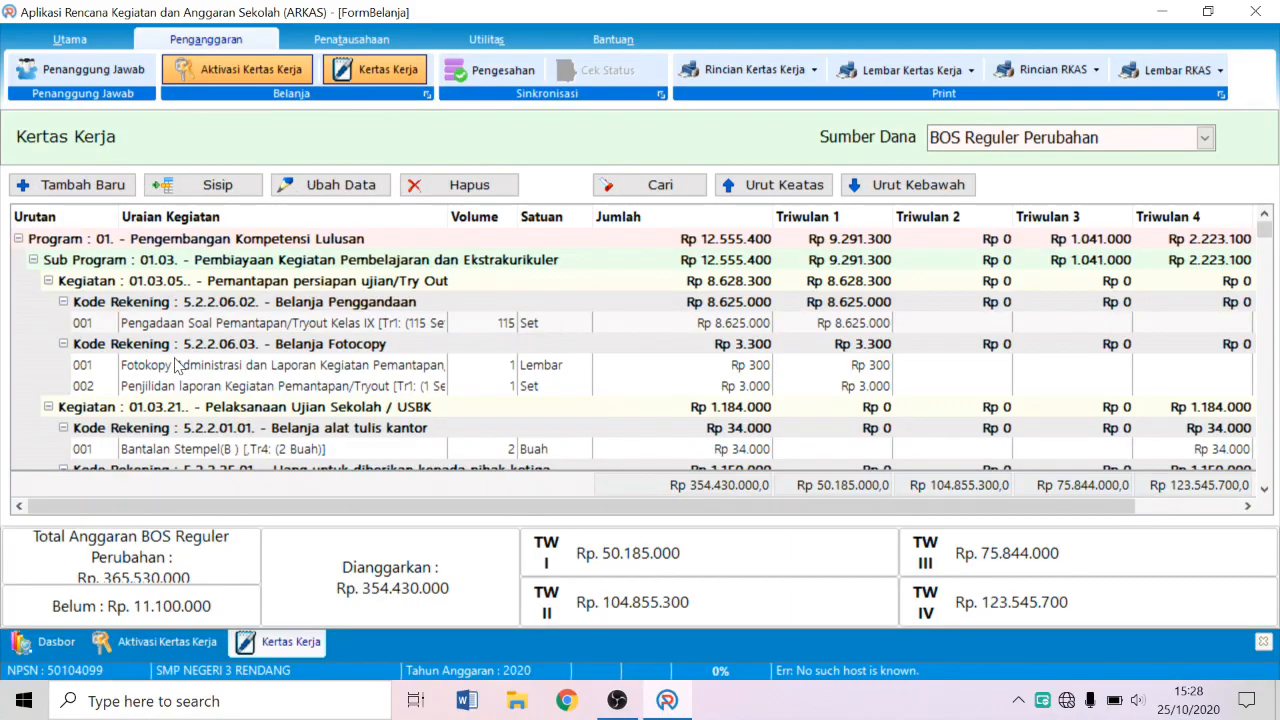
# Delete the Fotokopy Administrasi dan Laporan Kegiatan Pemantapan/Tryout item under Belanja Fotocopy
pyautogui.click(203, 367)
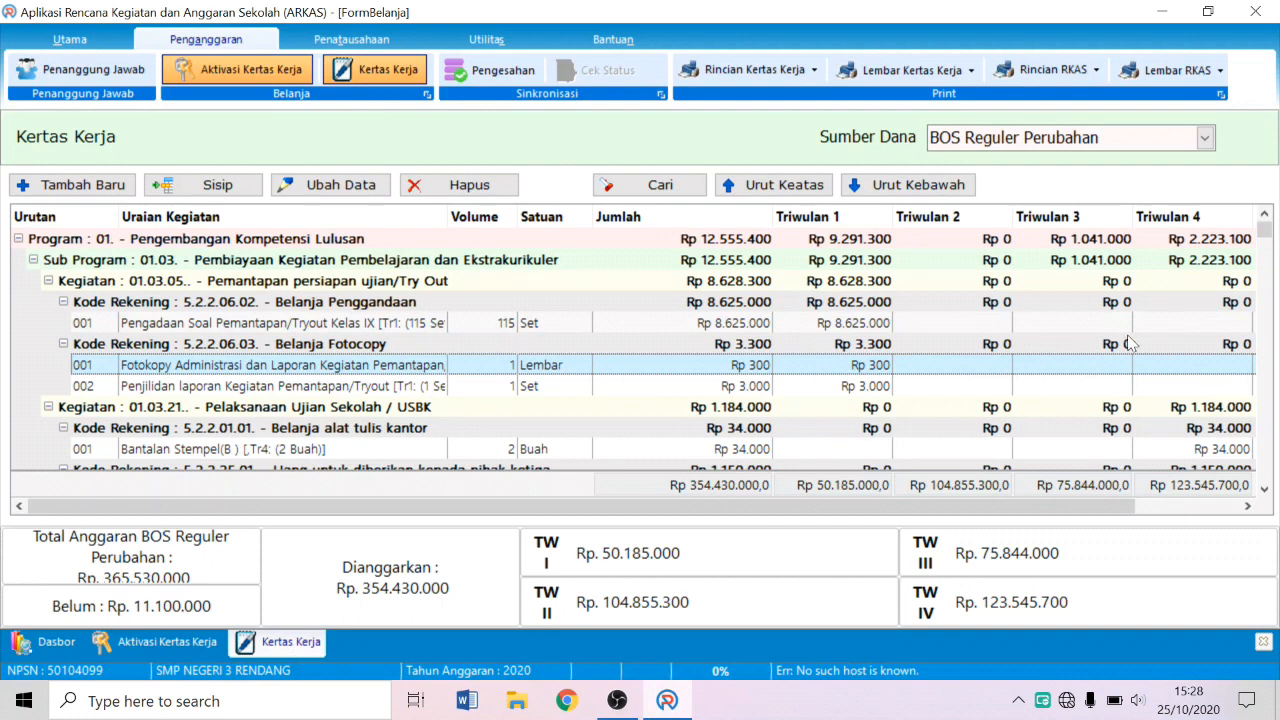
pyautogui.click(497, 185)
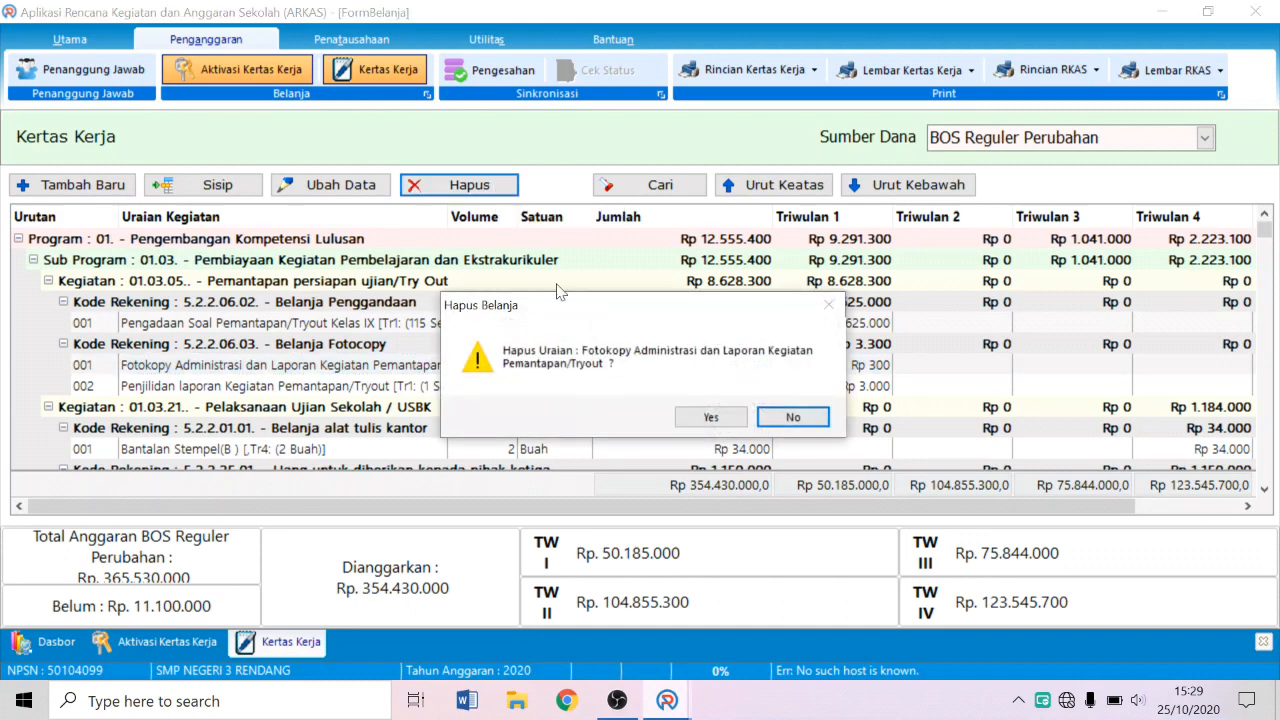
pyautogui.click(705, 418)
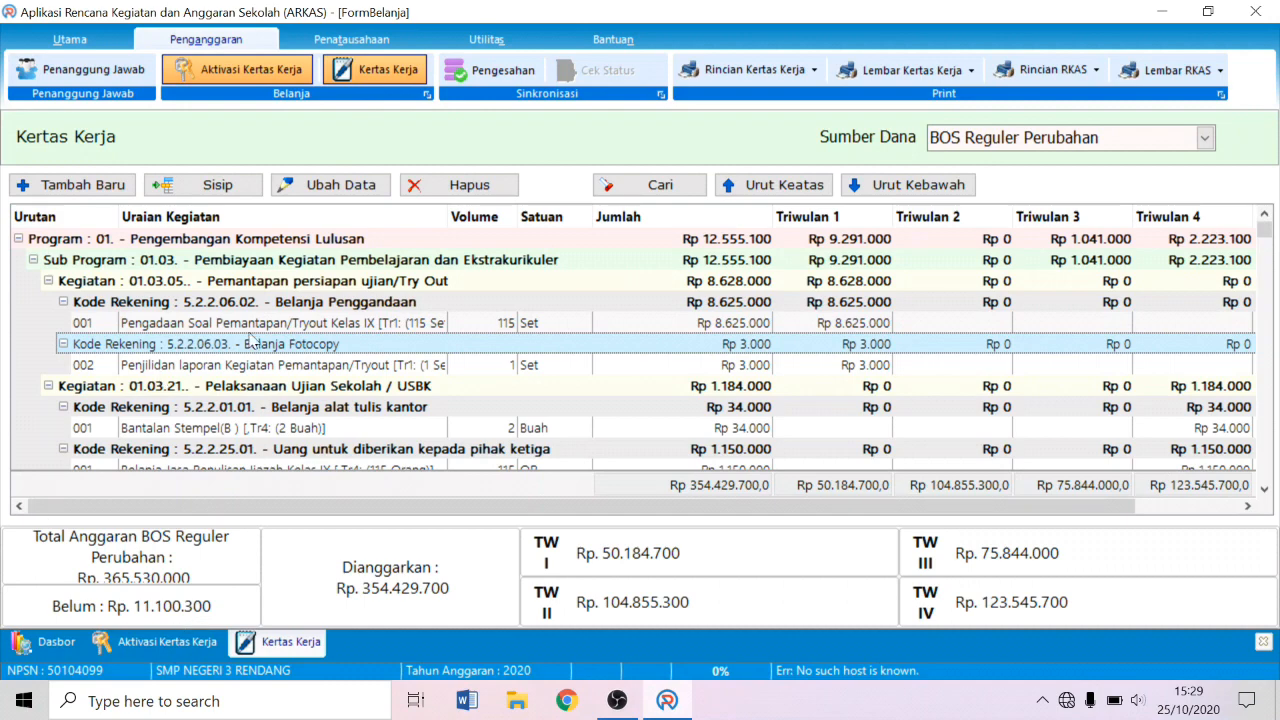
# Apply Gunakan Sisa to the Pengadaan Soal Pemantapan/Tryout Kelas IX item and save it
pyautogui.doubleClick(281, 328)
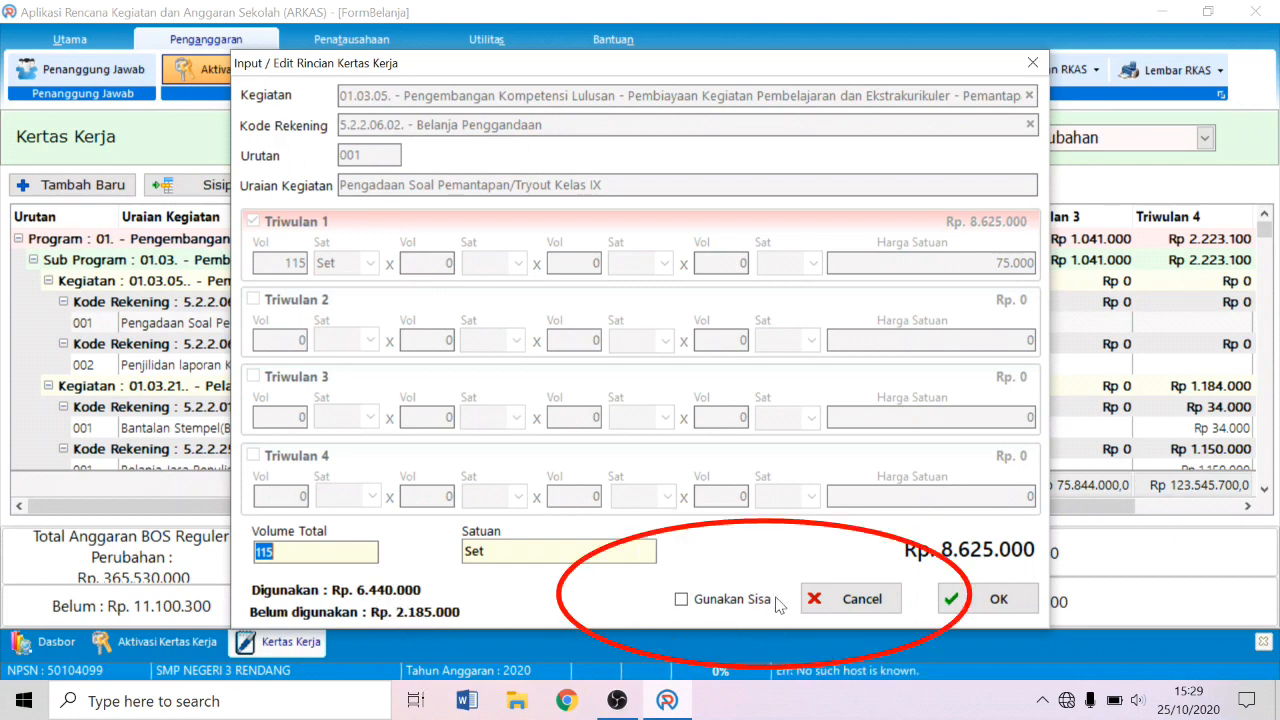
pyautogui.click(685, 605)
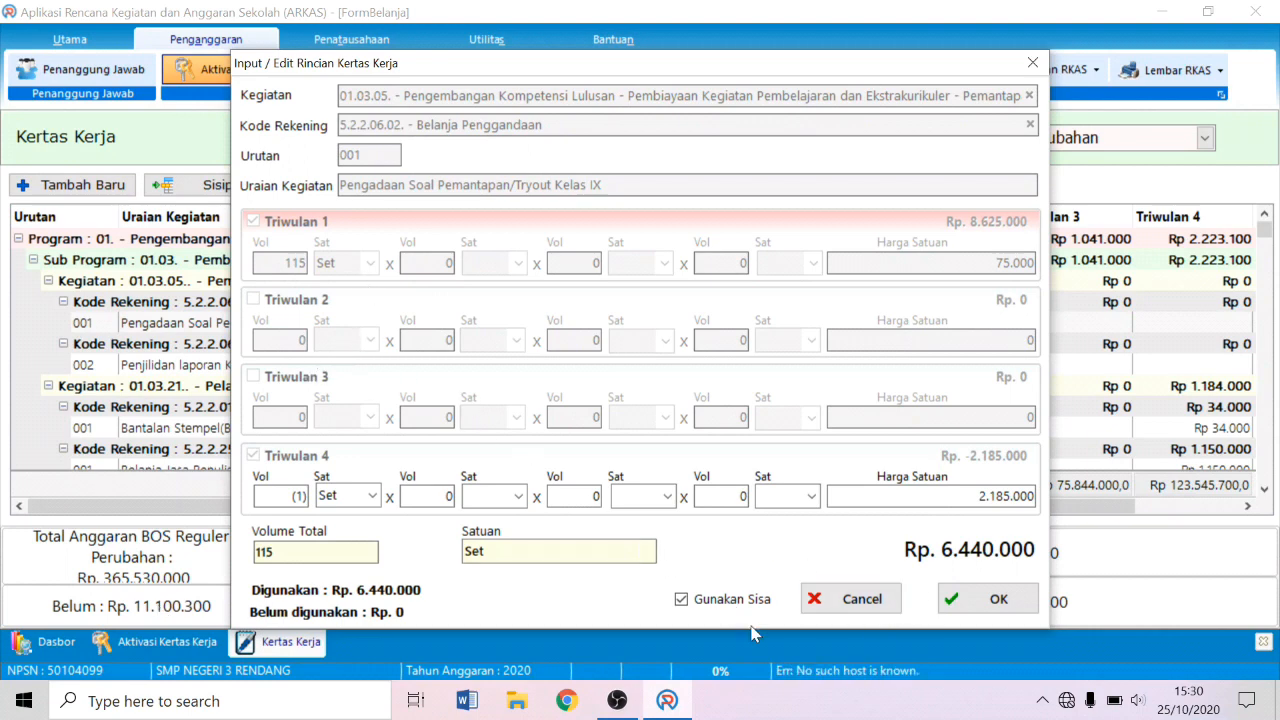
pyautogui.click(681, 598)
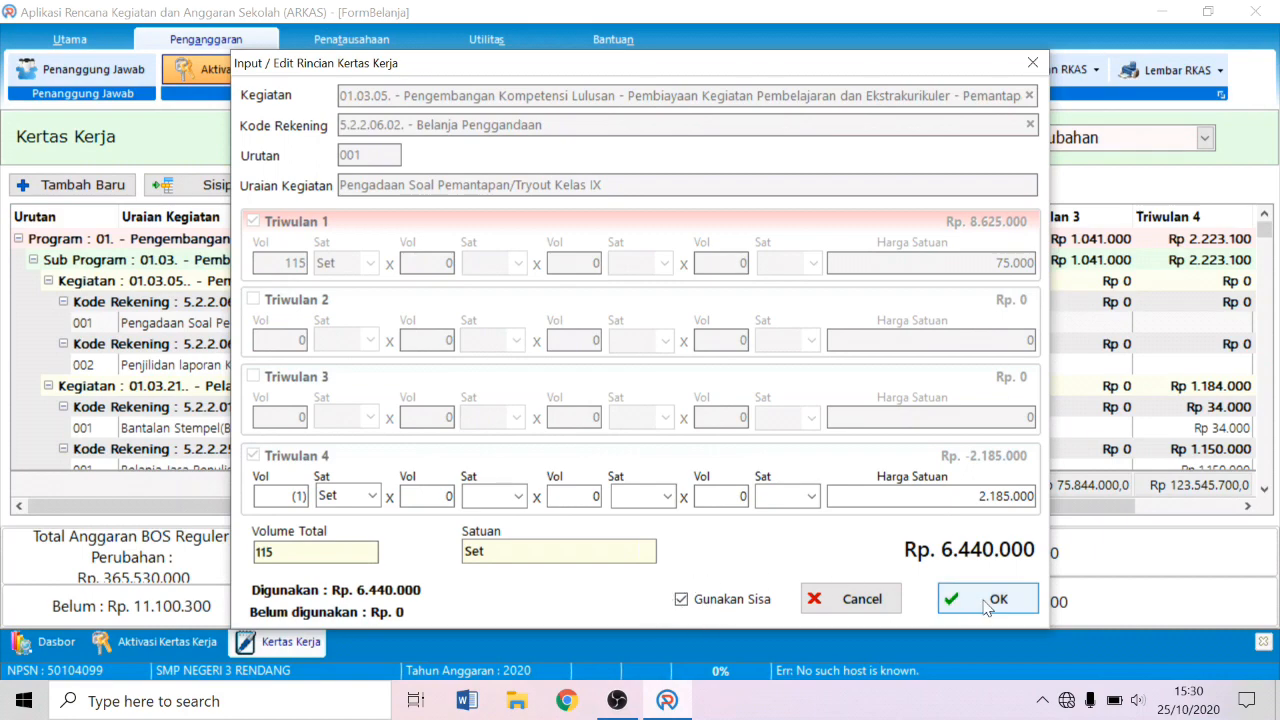
pyautogui.click(987, 600)
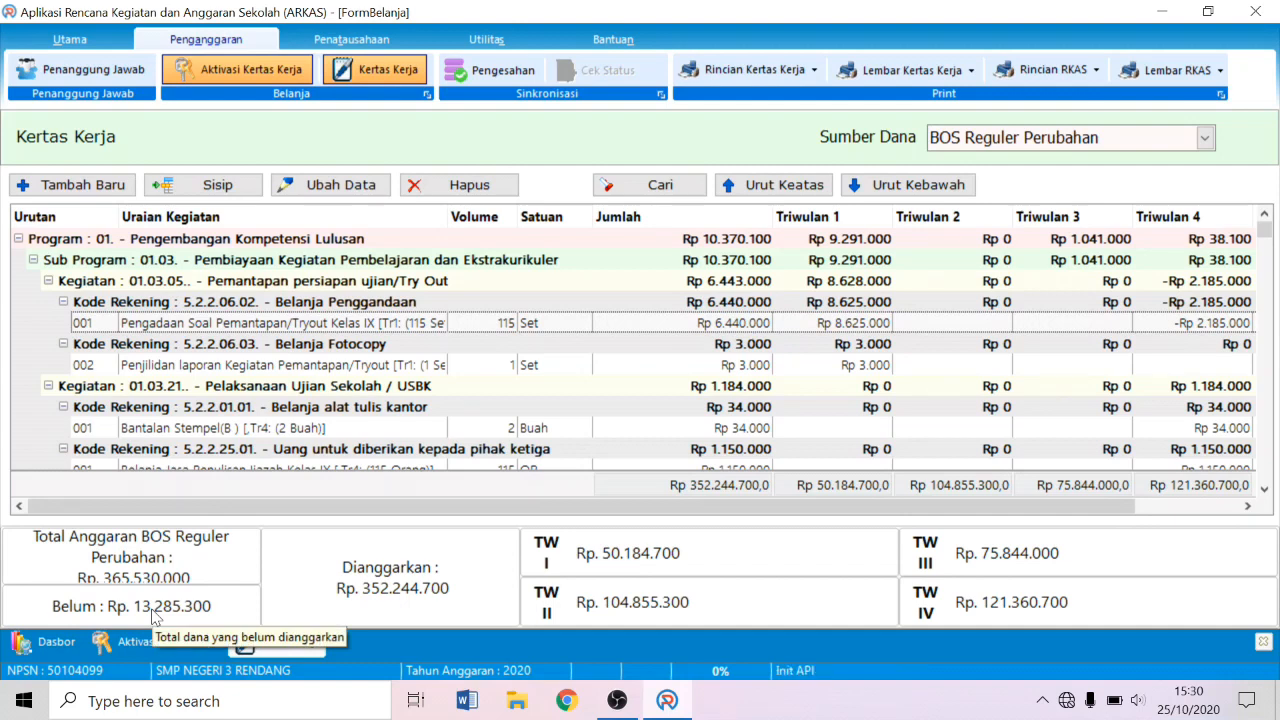
# Search the worksheet for "printer", apply Gunakan Sisa to the Printer item and save it
pyautogui.click(652, 199)
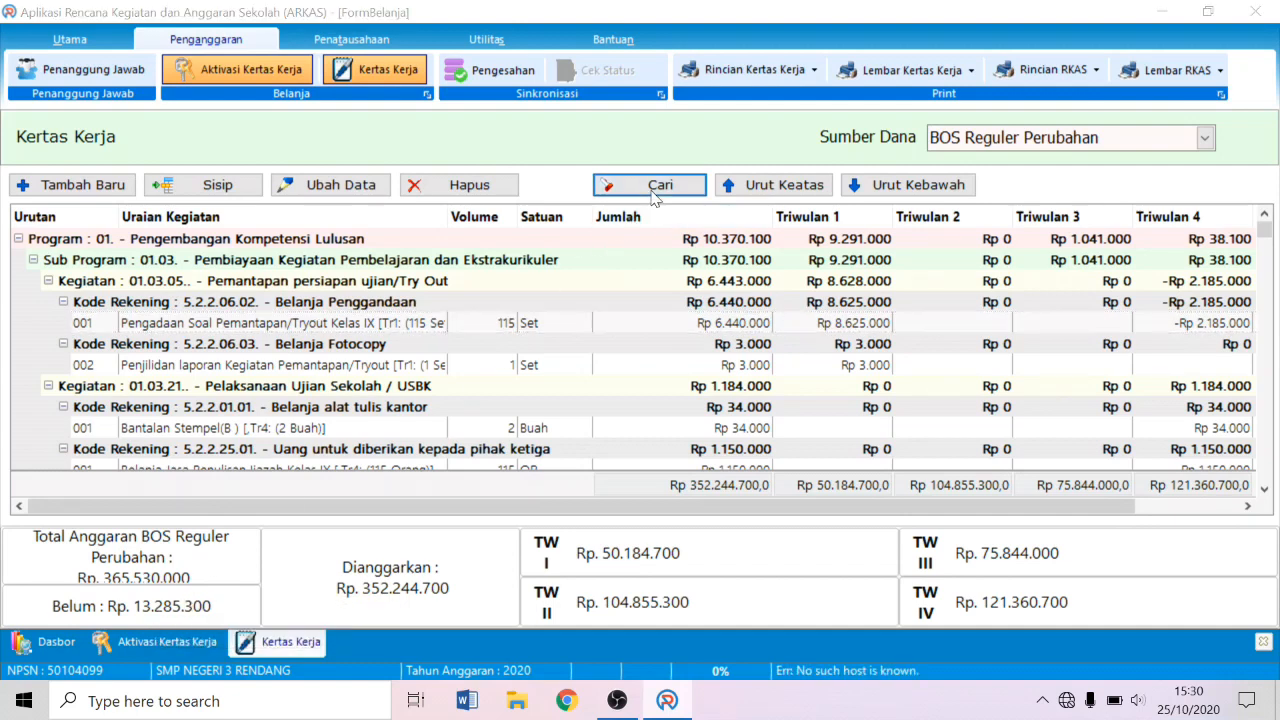
pyautogui.write('printer')
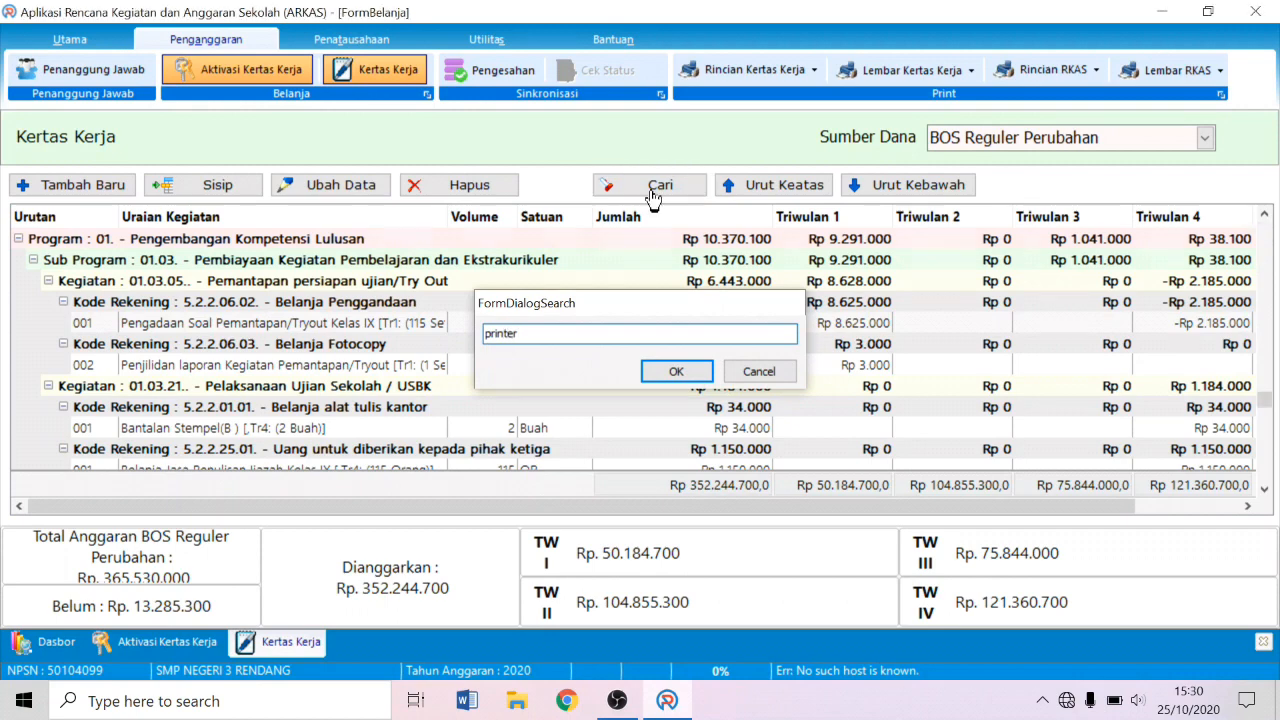
pyautogui.press('Return')
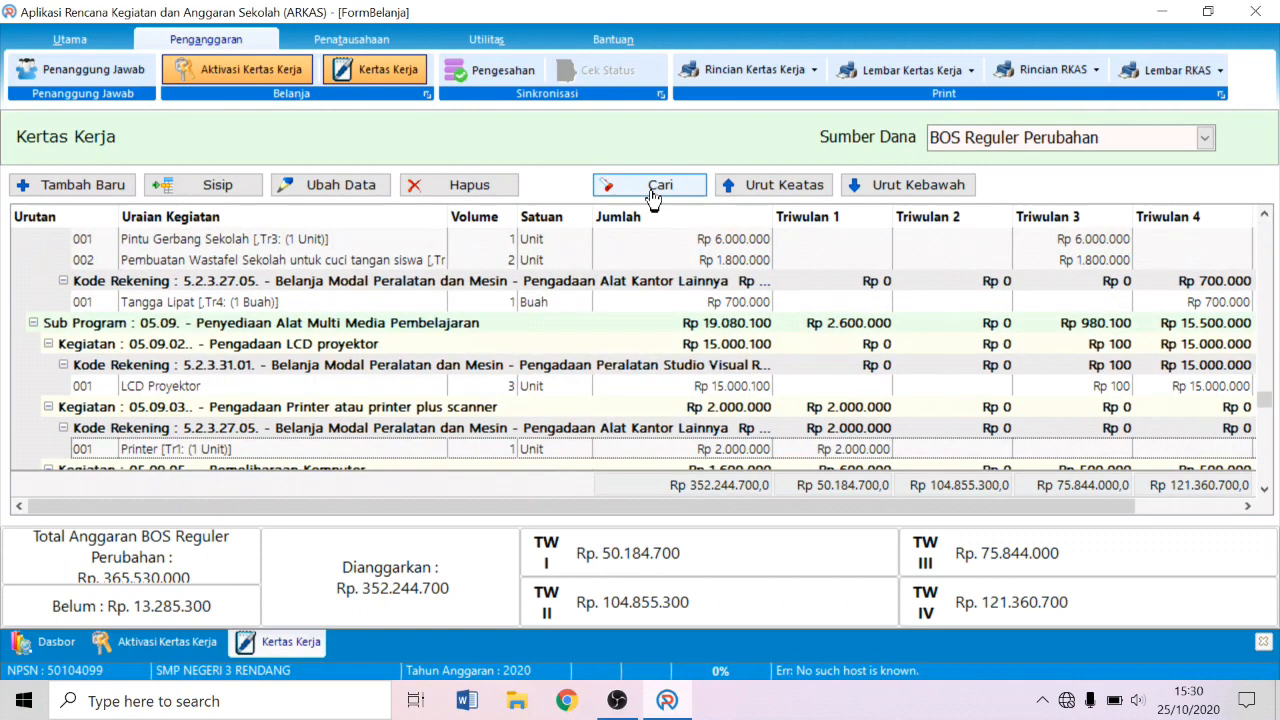
pyautogui.doubleClick(183, 449)
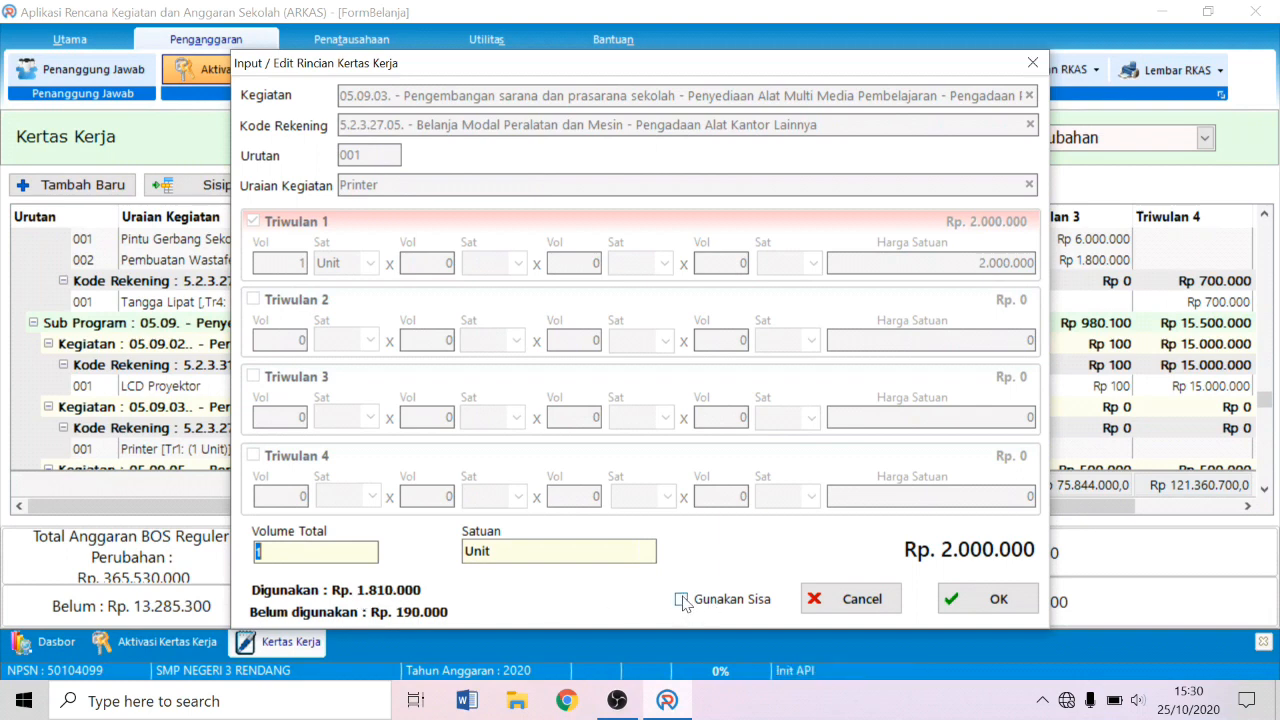
pyautogui.click(682, 599)
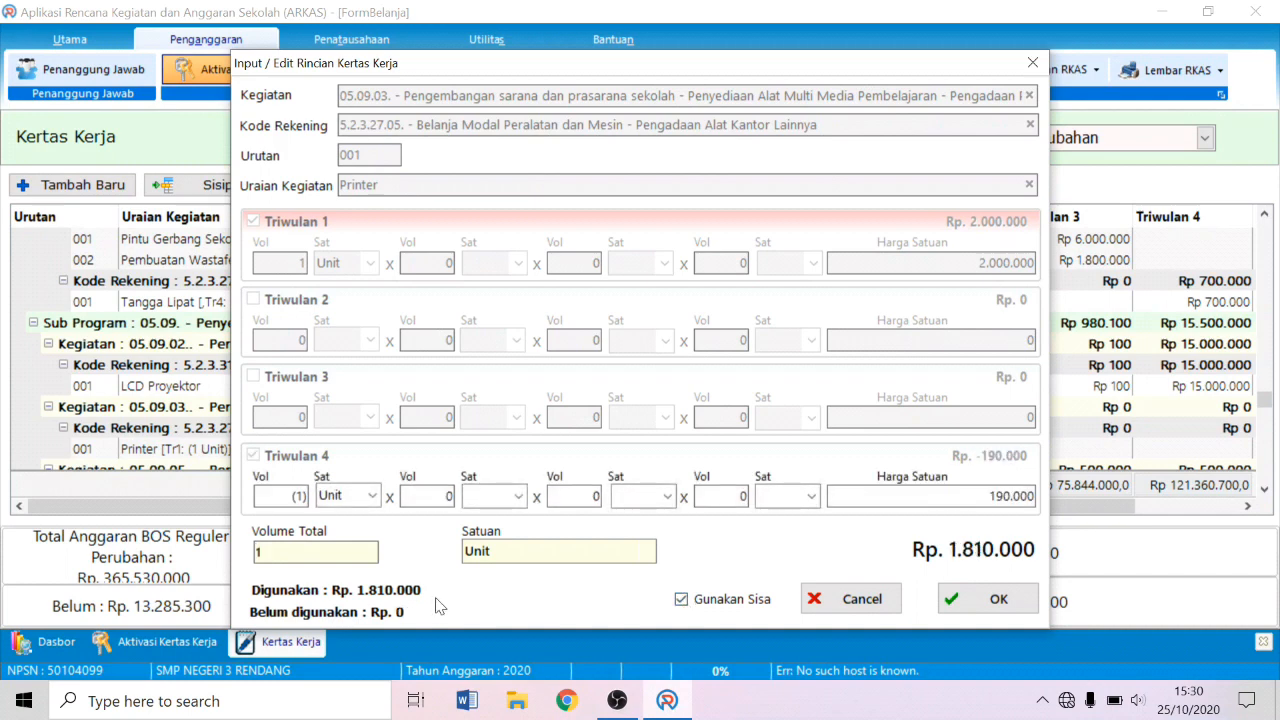
pyautogui.click(682, 599)
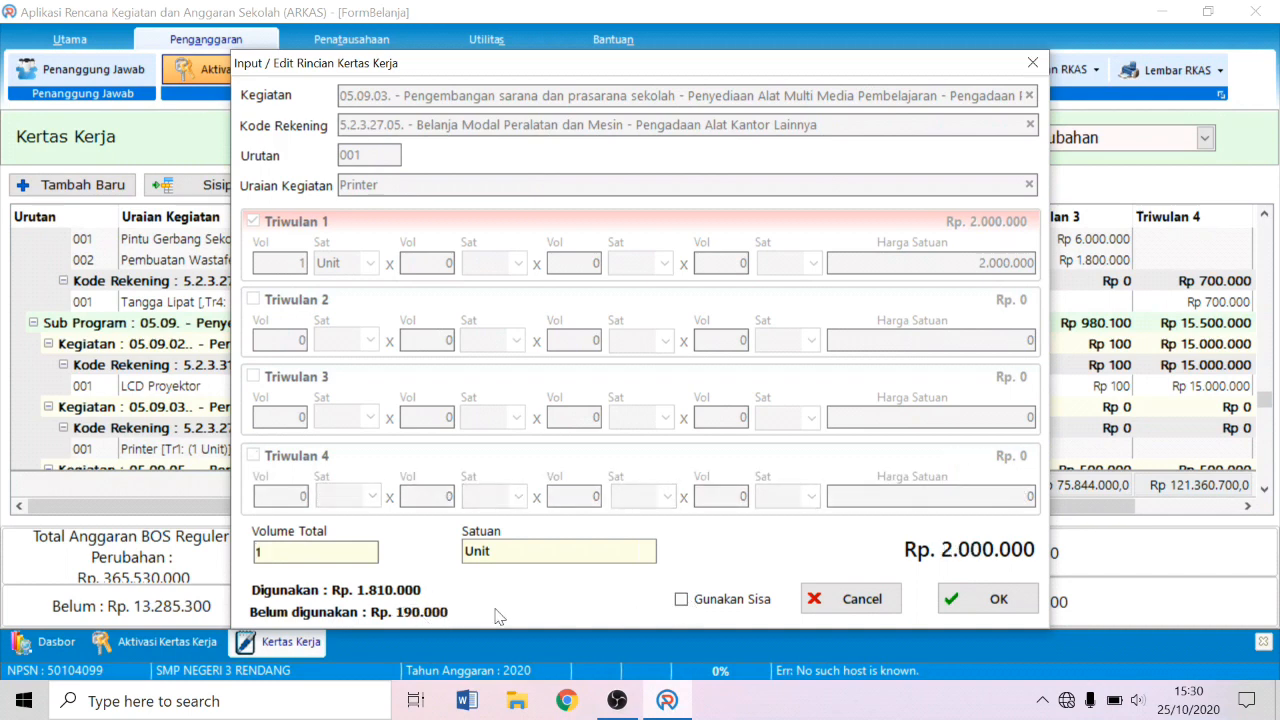
pyautogui.click(684, 600)
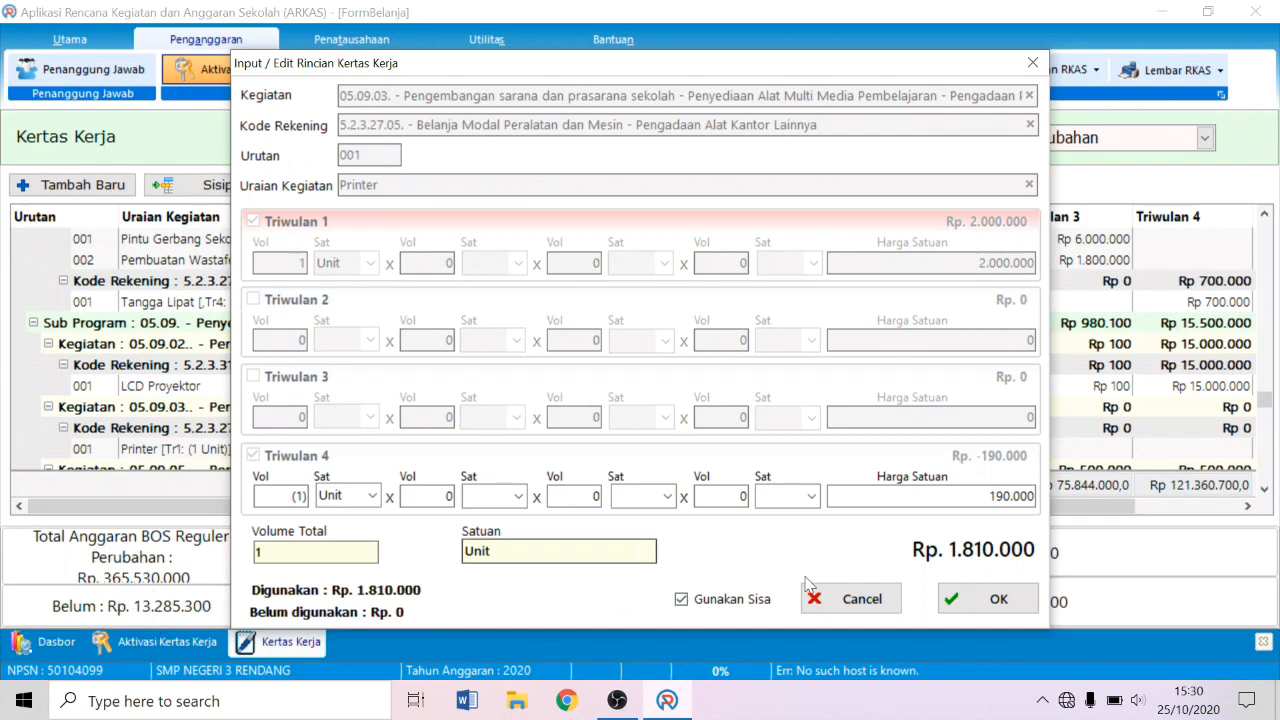
pyautogui.click(963, 598)
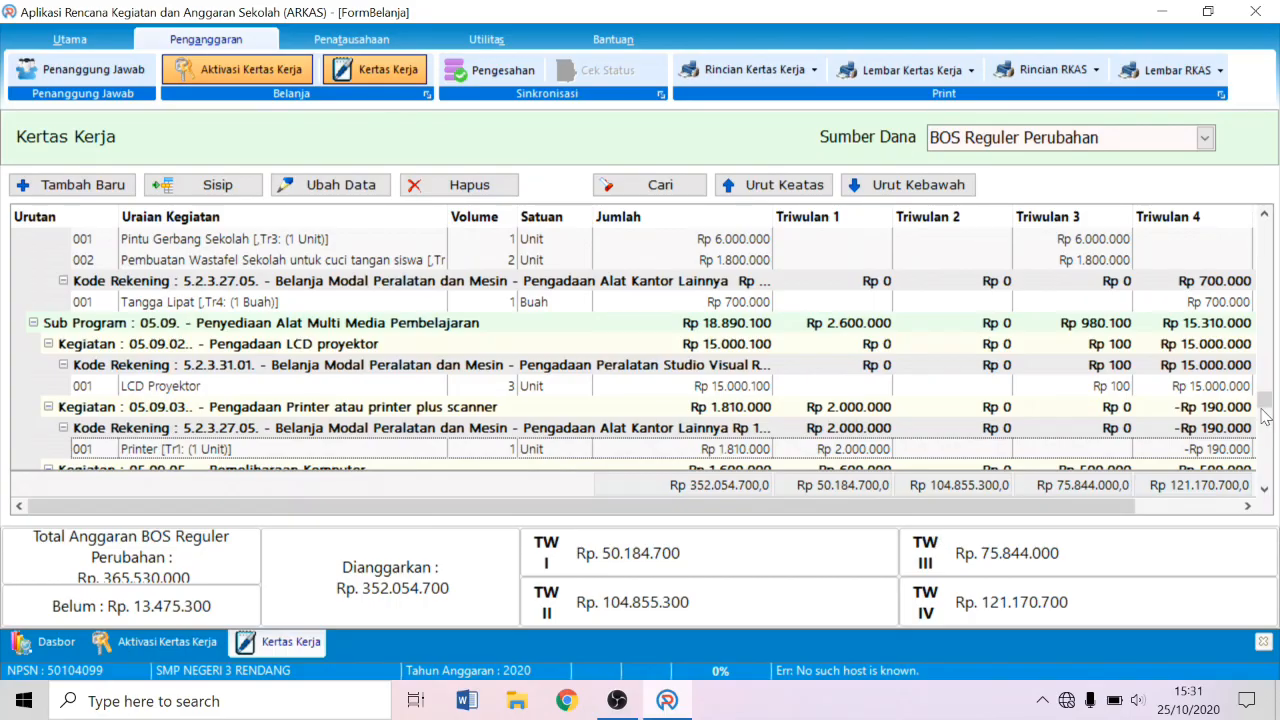
# Look through the worksheet for unused expenditure and examine item 002 under Belanja Topi dan Kelengkapan Atribut Lainnya
pyautogui.moveTo(1271, 396); pyautogui.dragTo(1271, 401)
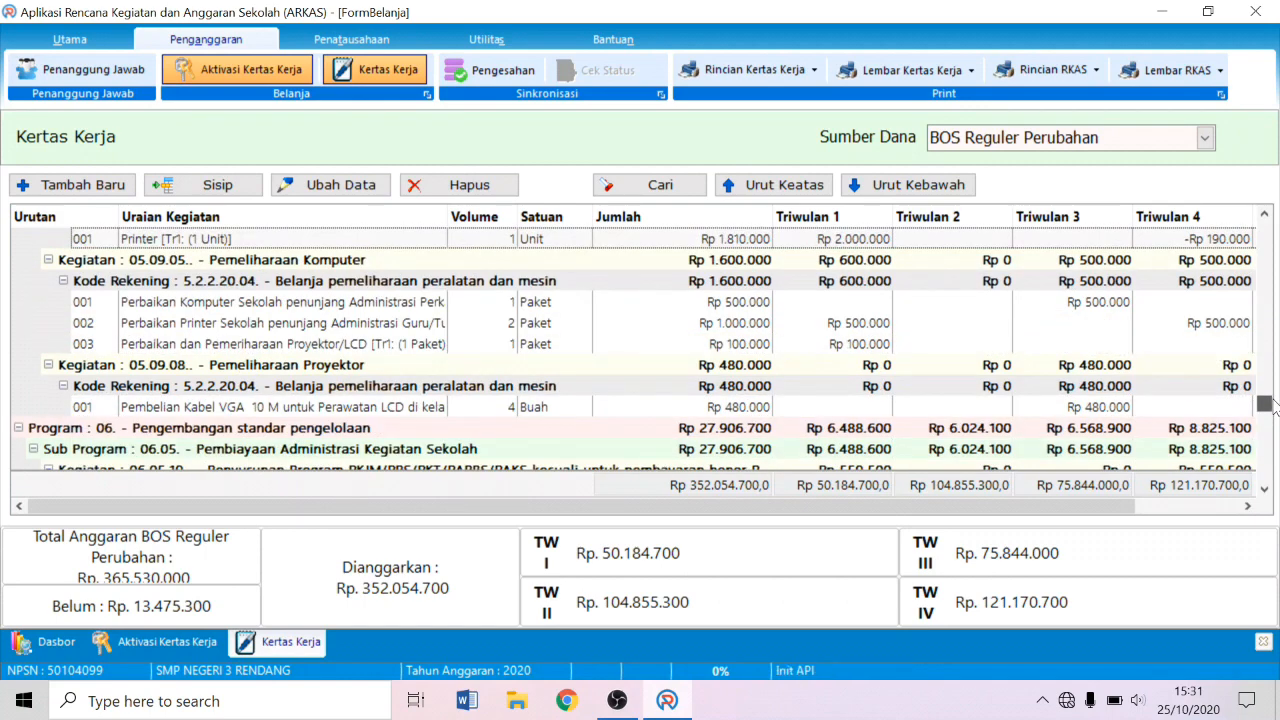
pyautogui.moveTo(1270, 401); pyautogui.dragTo(1272, 408)
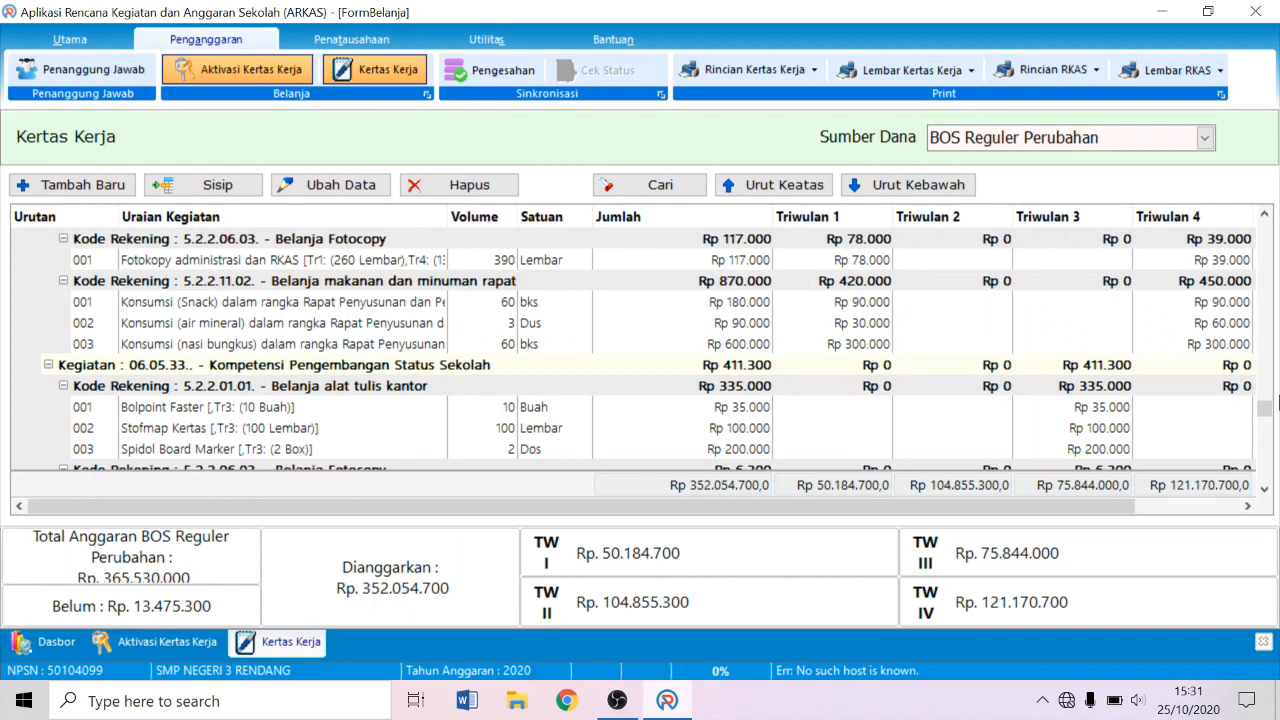
pyautogui.moveTo(1265, 407); pyautogui.dragTo(1272, 372)
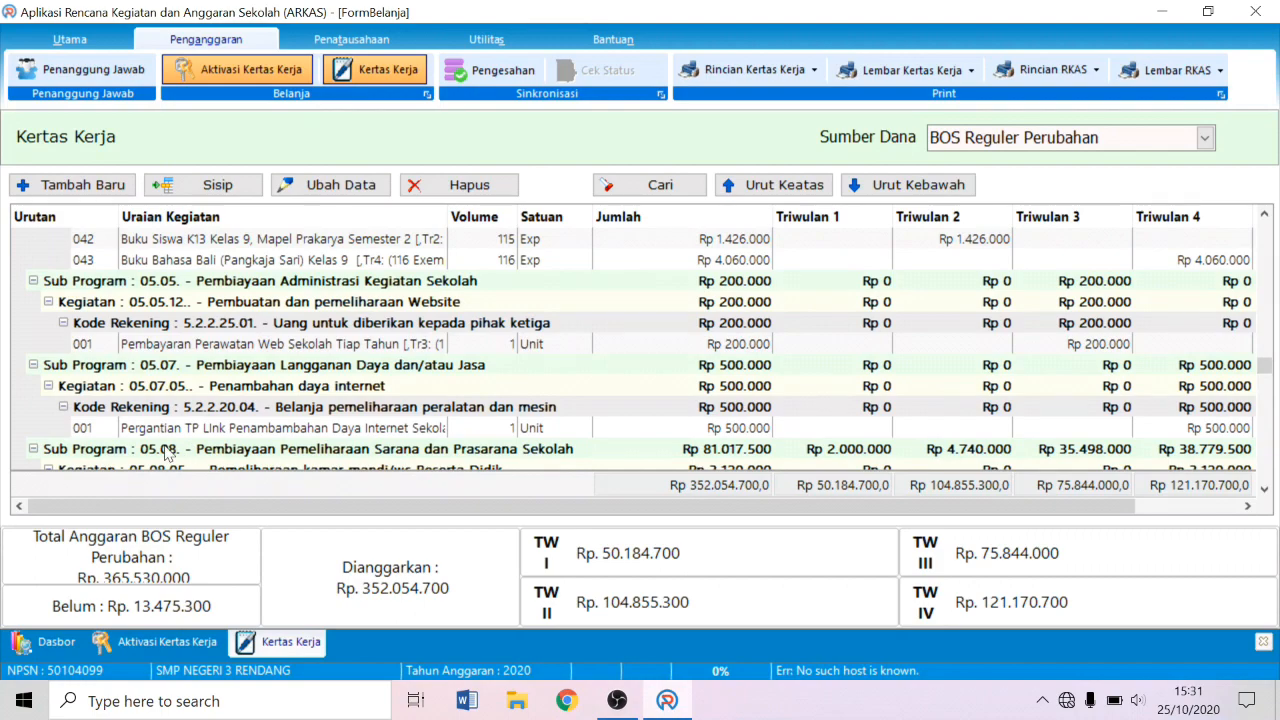
pyautogui.scroll(15, 310, 345)
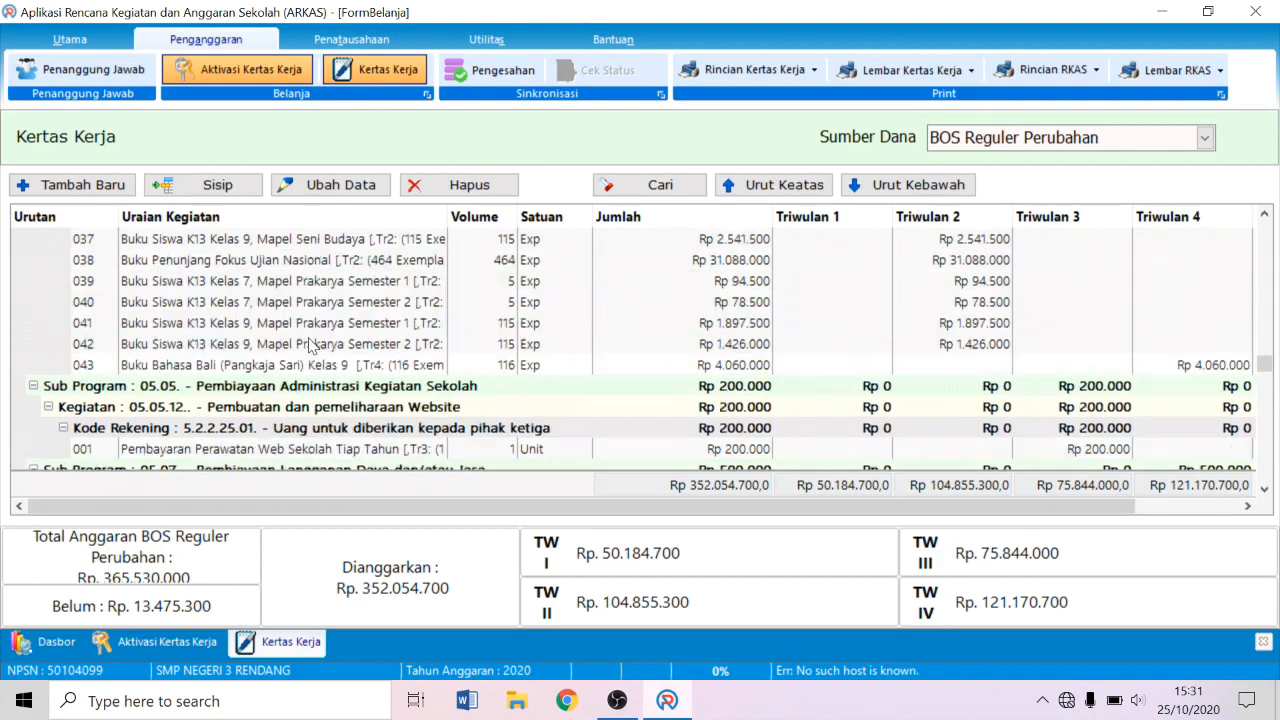
pyautogui.scroll(15, 305, 350)
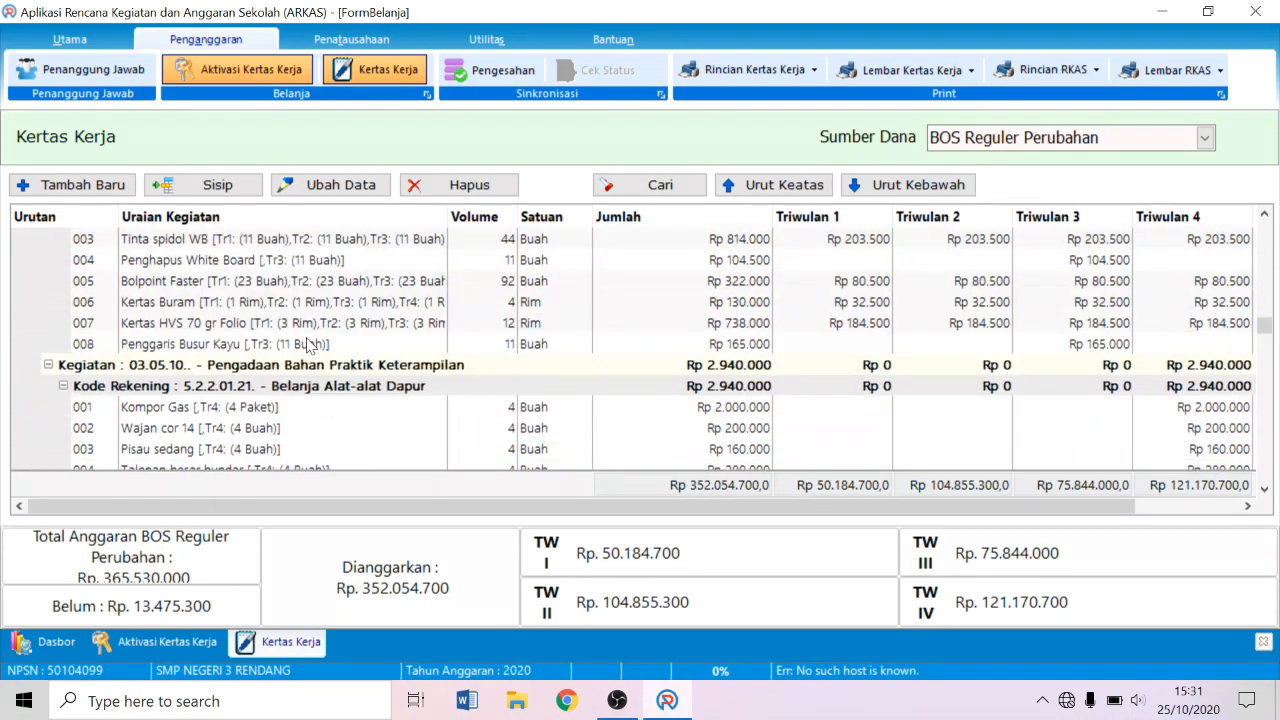
pyautogui.scroll(5, 291, 385)
pyautogui.scroll(10, 291, 385)
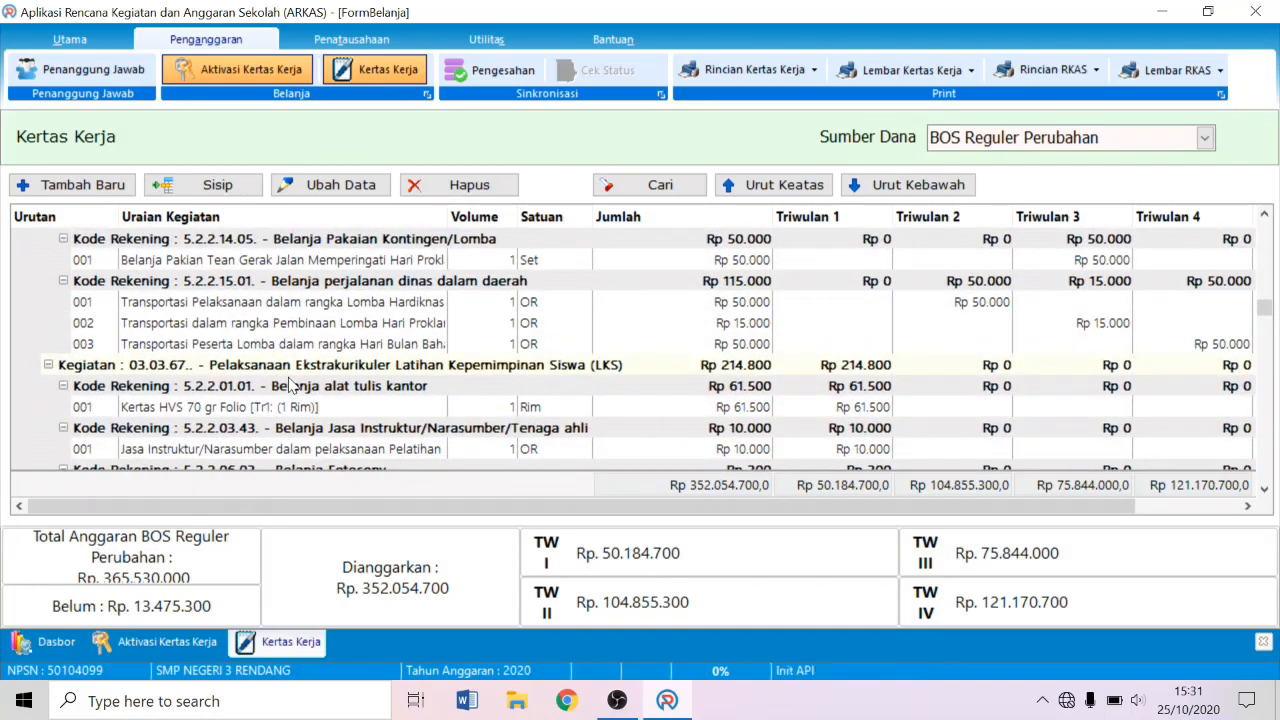
pyautogui.scroll(2, 291, 385)
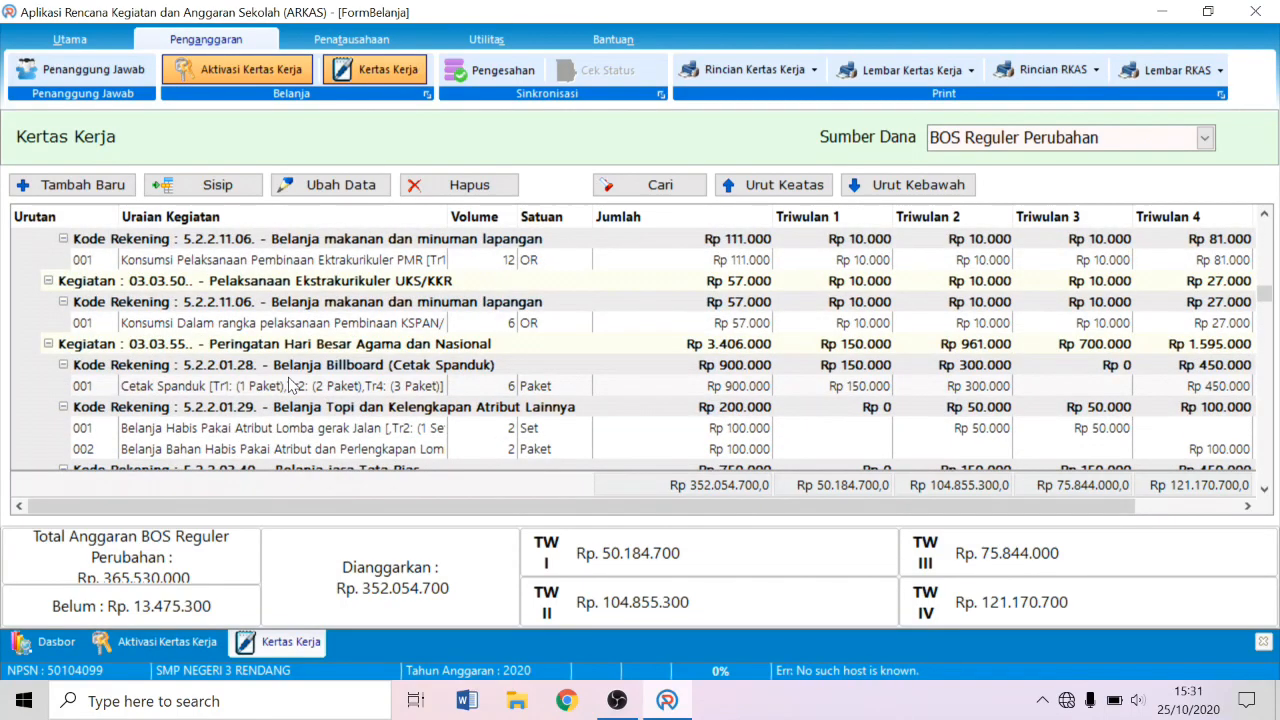
pyautogui.doubleClick(293, 447)
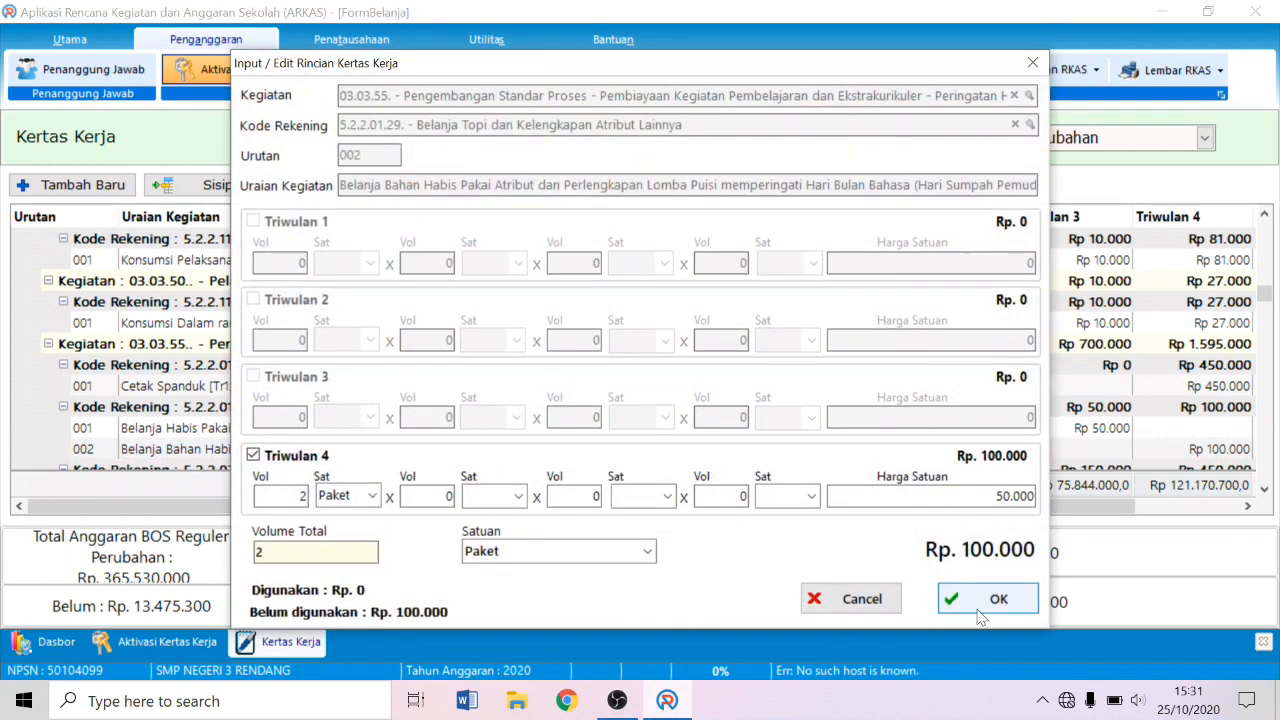
pyautogui.click(862, 600)
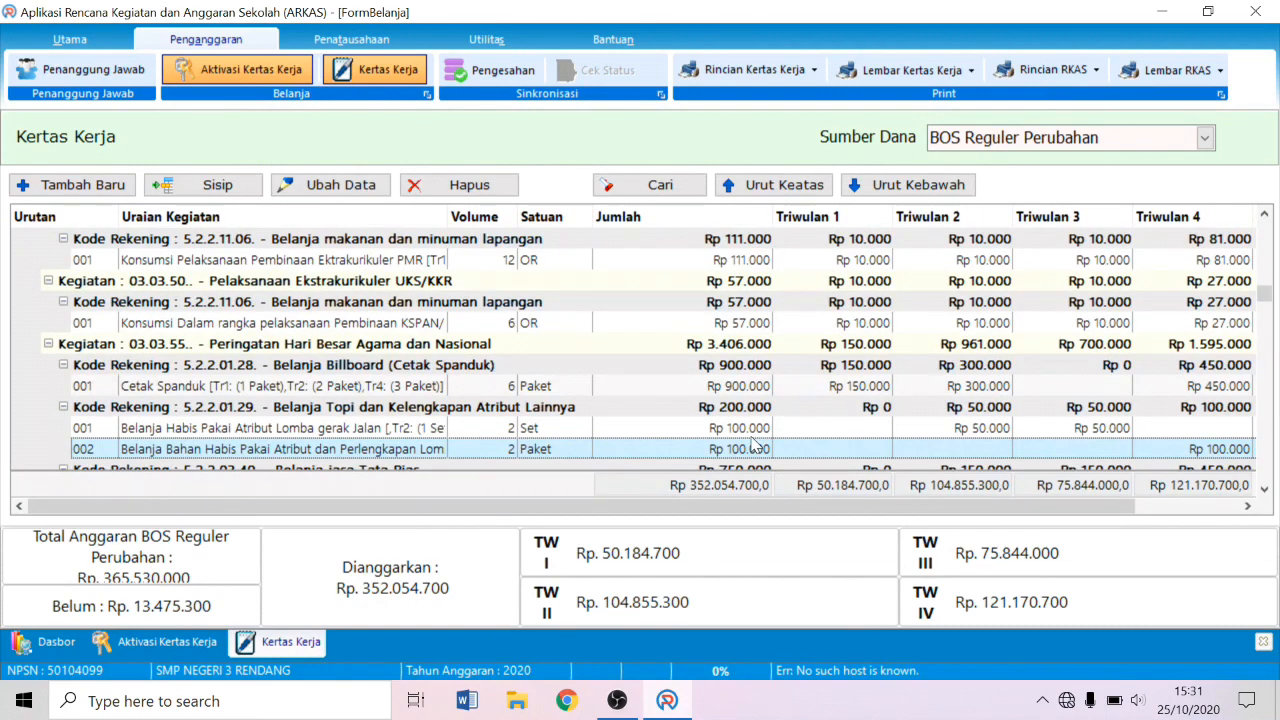
# Enable Triwulan 4 for the Belanja Habis Pakai Atribut Lomba gerak Jalan item with volume -2 and unit price 50000
pyautogui.click(308, 427)
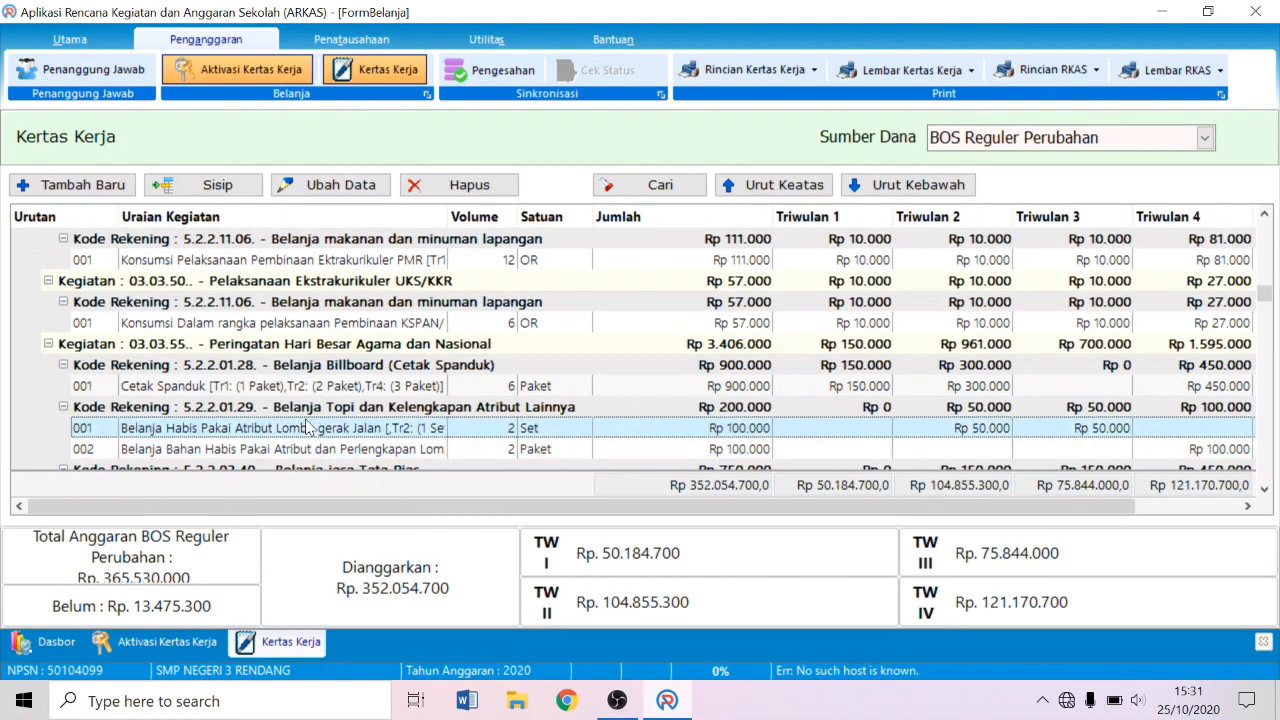
pyautogui.doubleClick(308, 427)
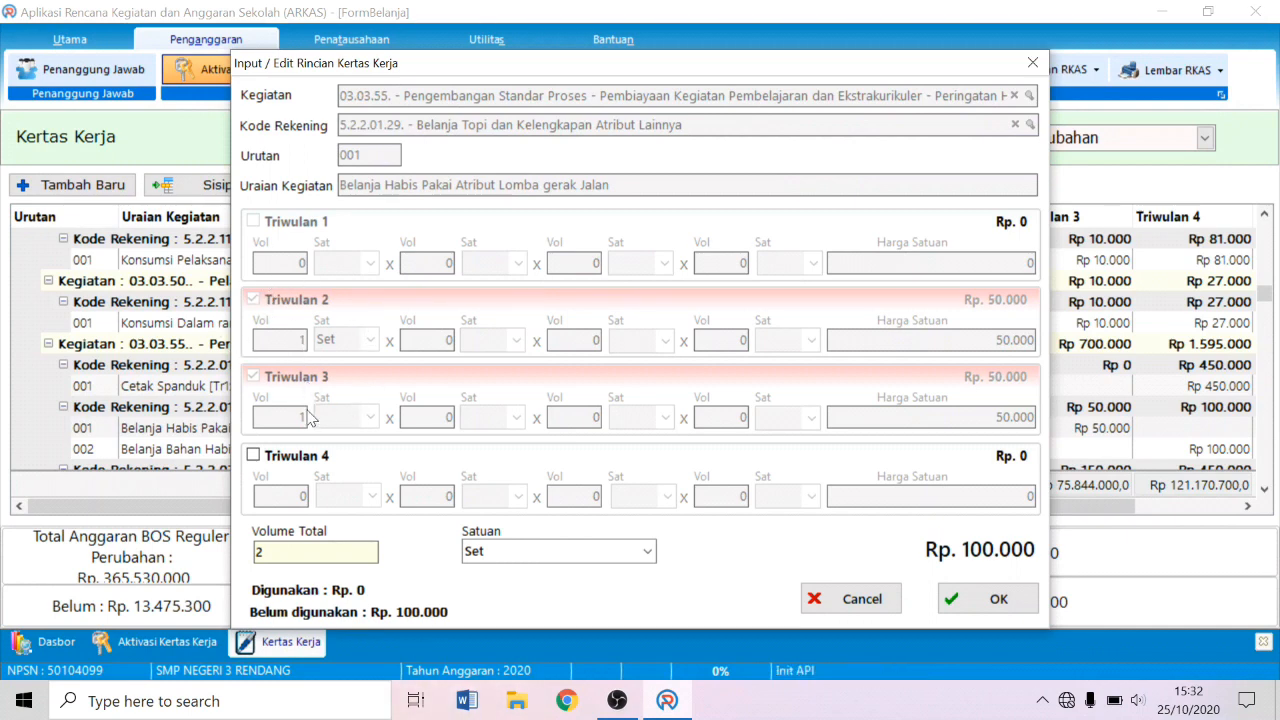
pyautogui.click(285, 464)
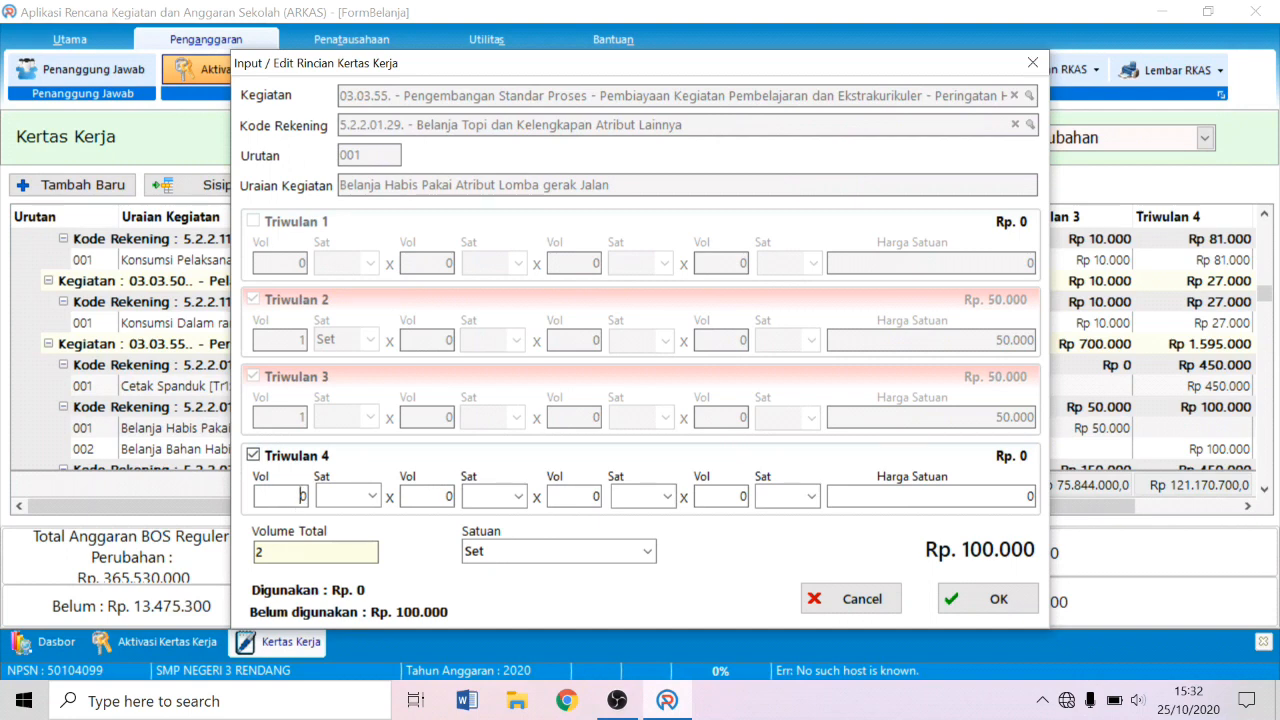
pyautogui.click(301, 495)
pyautogui.write('-2')
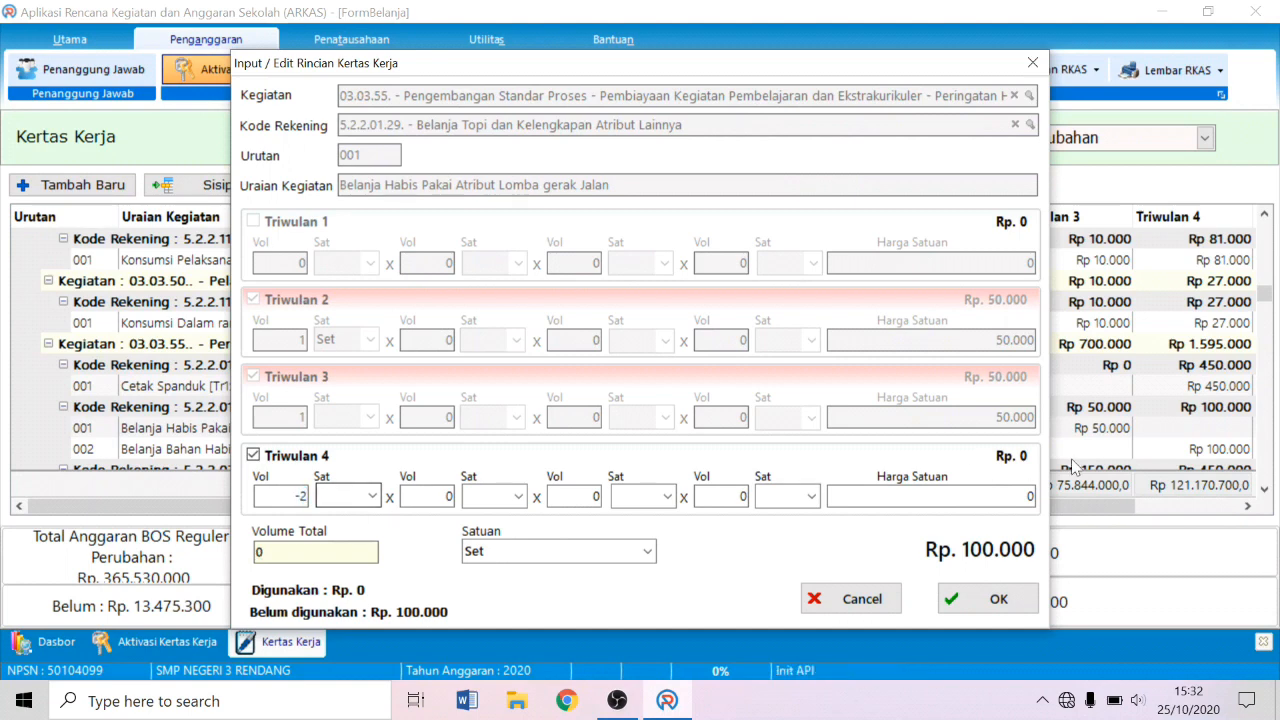
pyautogui.click(1026, 497)
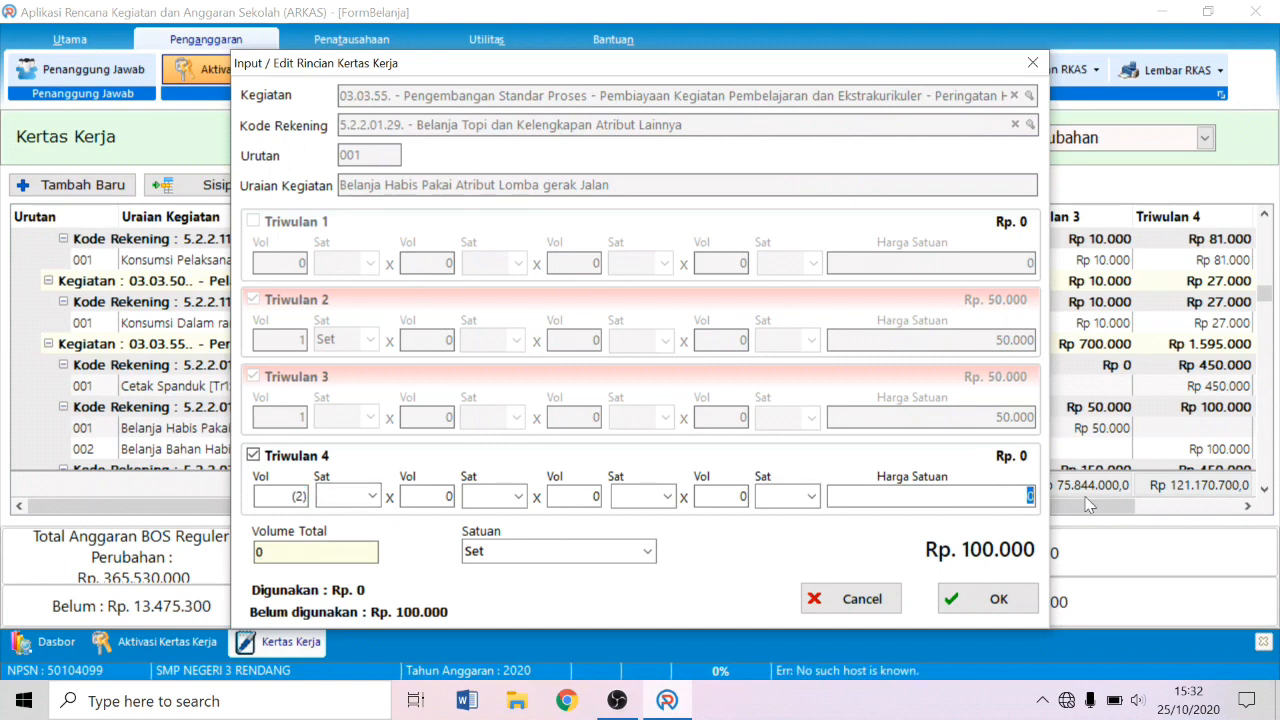
pyautogui.write('50000')
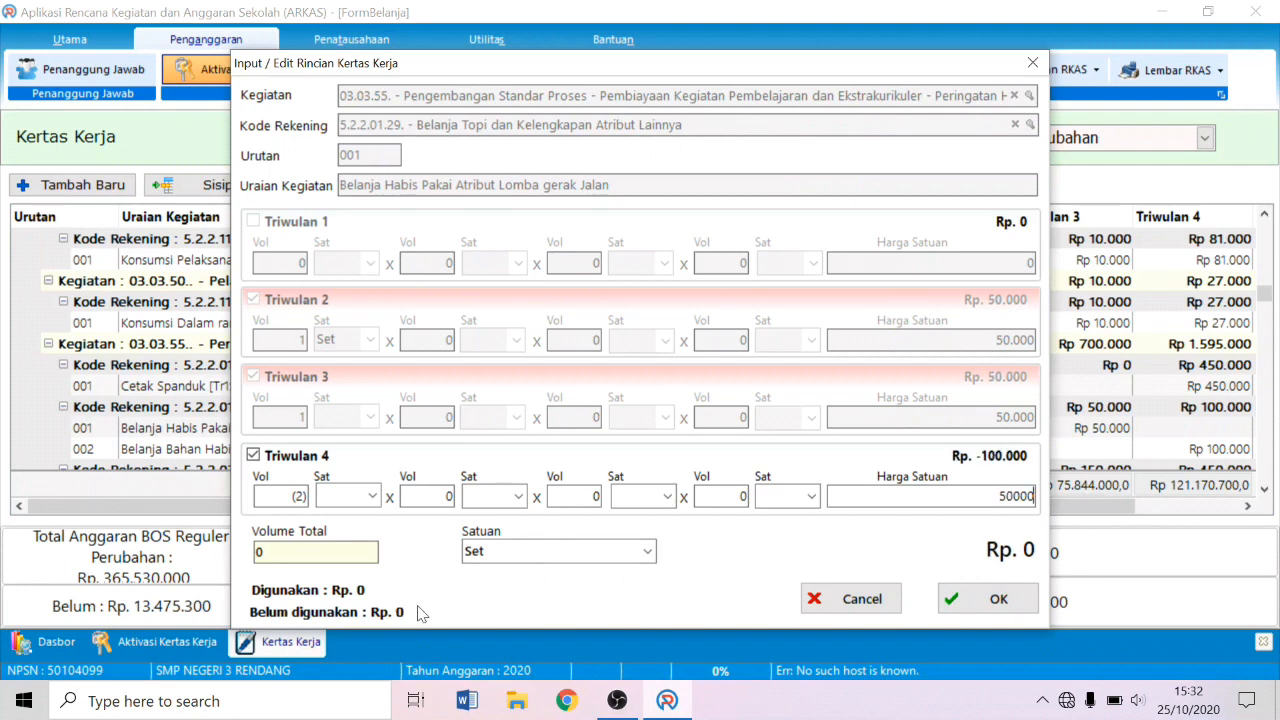
# Change the item's Triwulan 4 entry to volume -1 at unit price 100000 and save it
pyautogui.click(293, 496)
pyautogui.write('1')
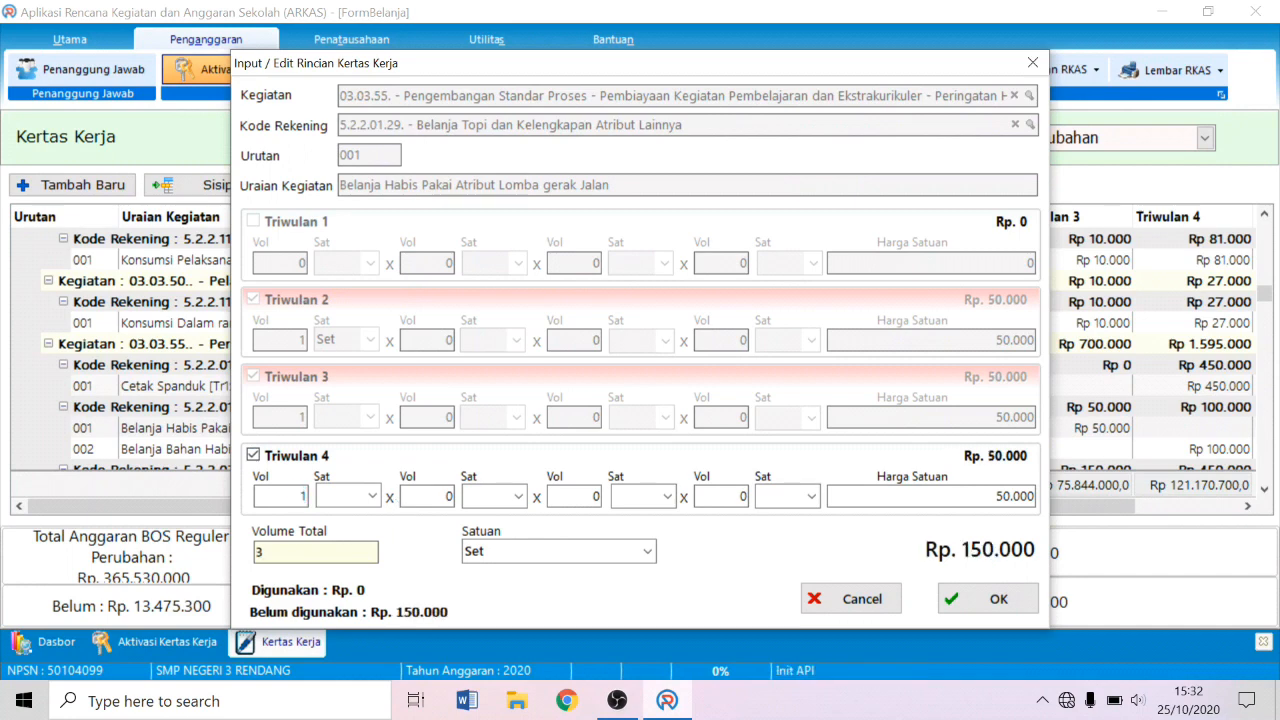
pyautogui.press('BackSpace')
pyautogui.write('-1')
pyautogui.press('Delete')
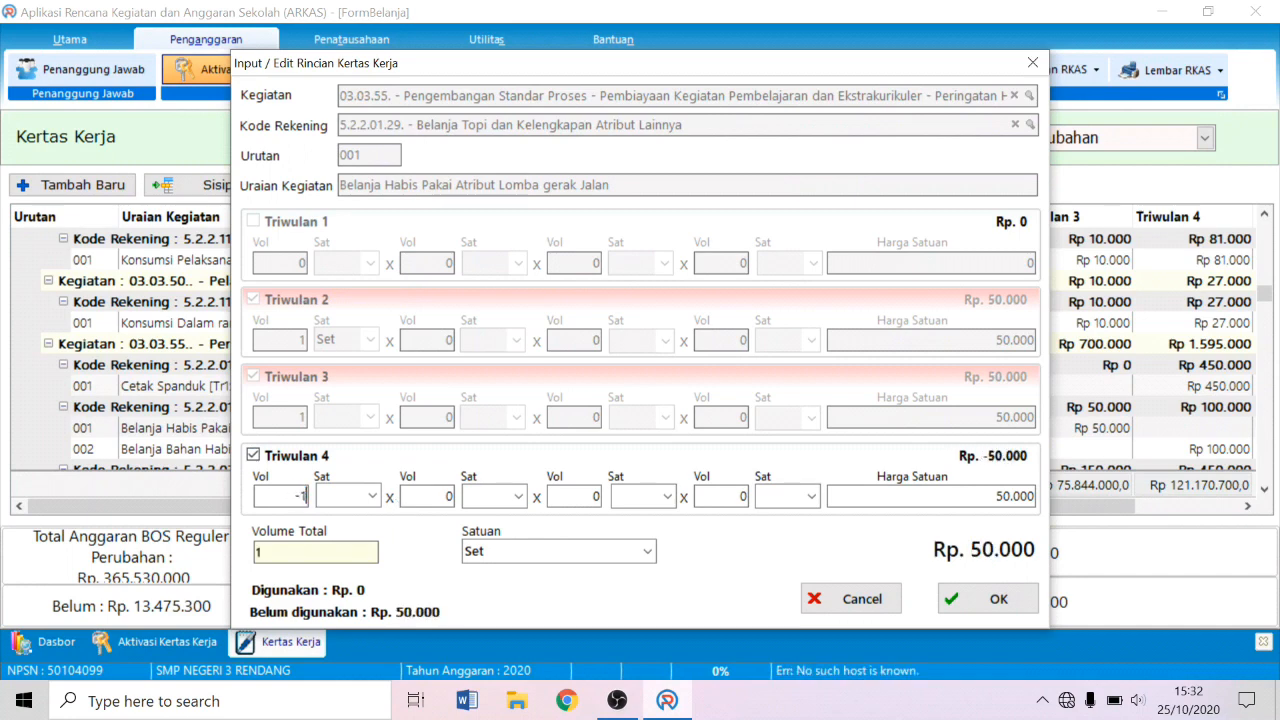
pyautogui.moveTo(993, 496); pyautogui.dragTo(1115, 496)
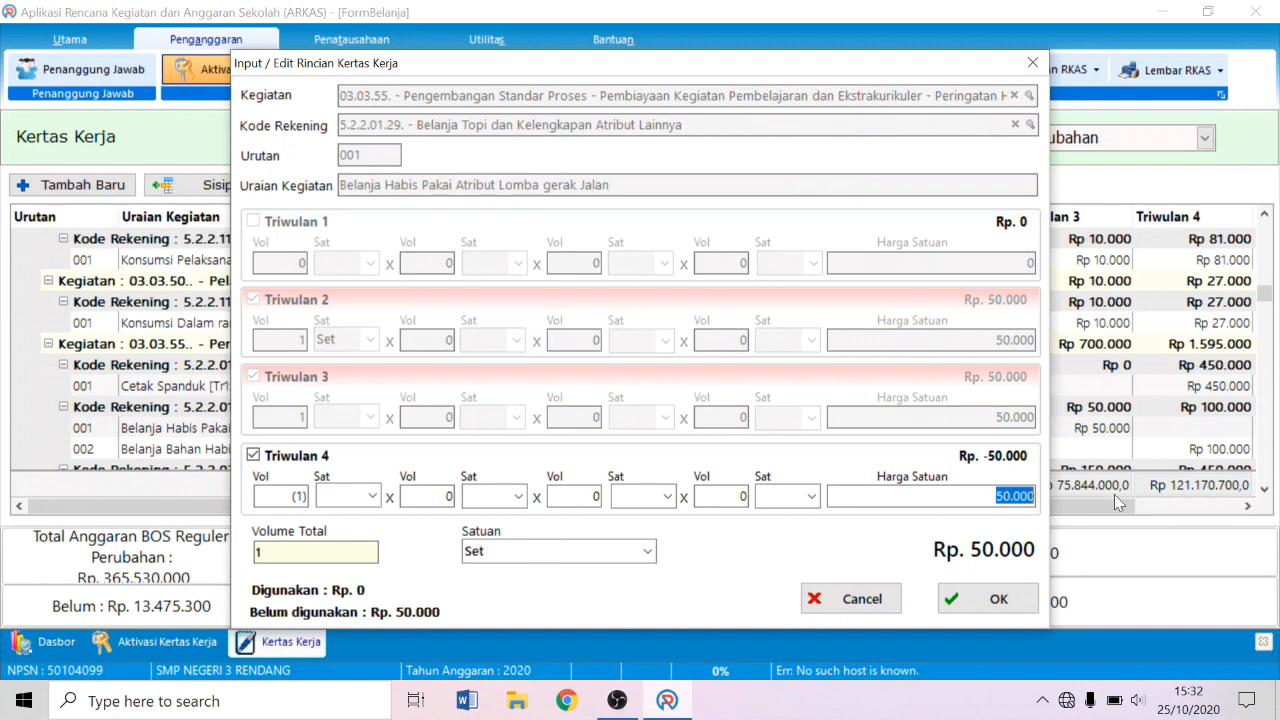
pyautogui.write('100000')
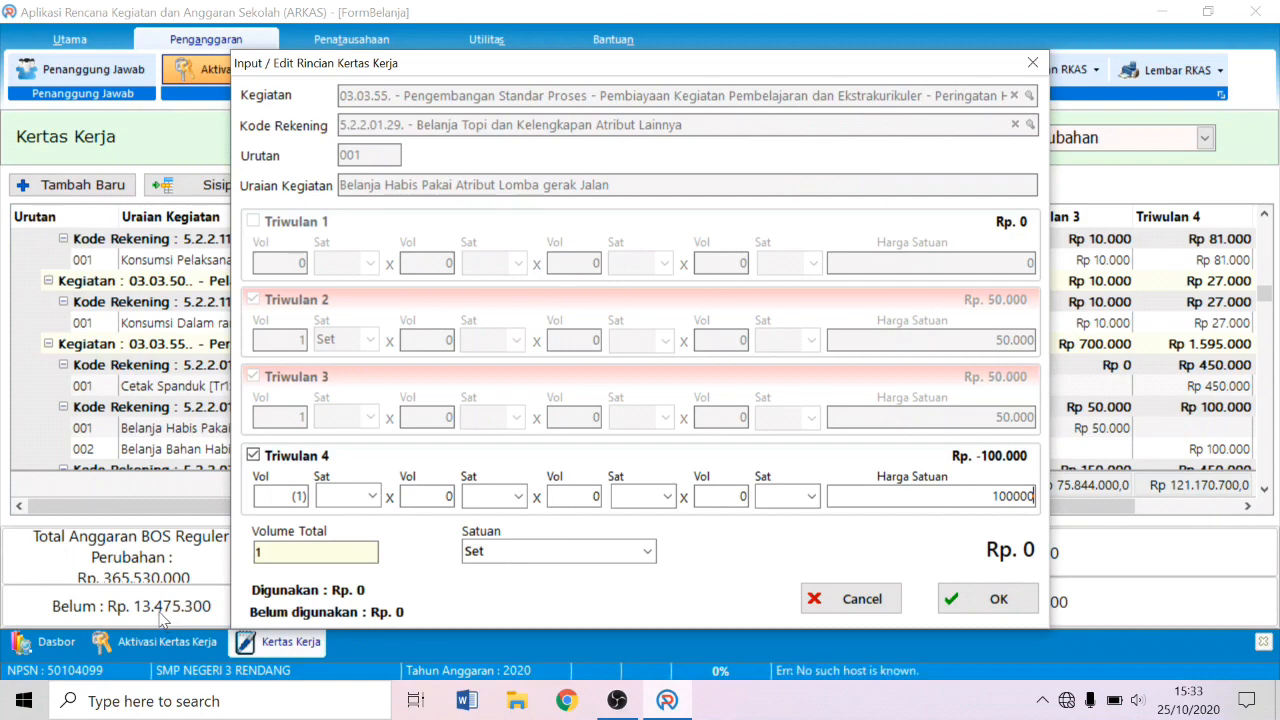
pyautogui.click(967, 600)
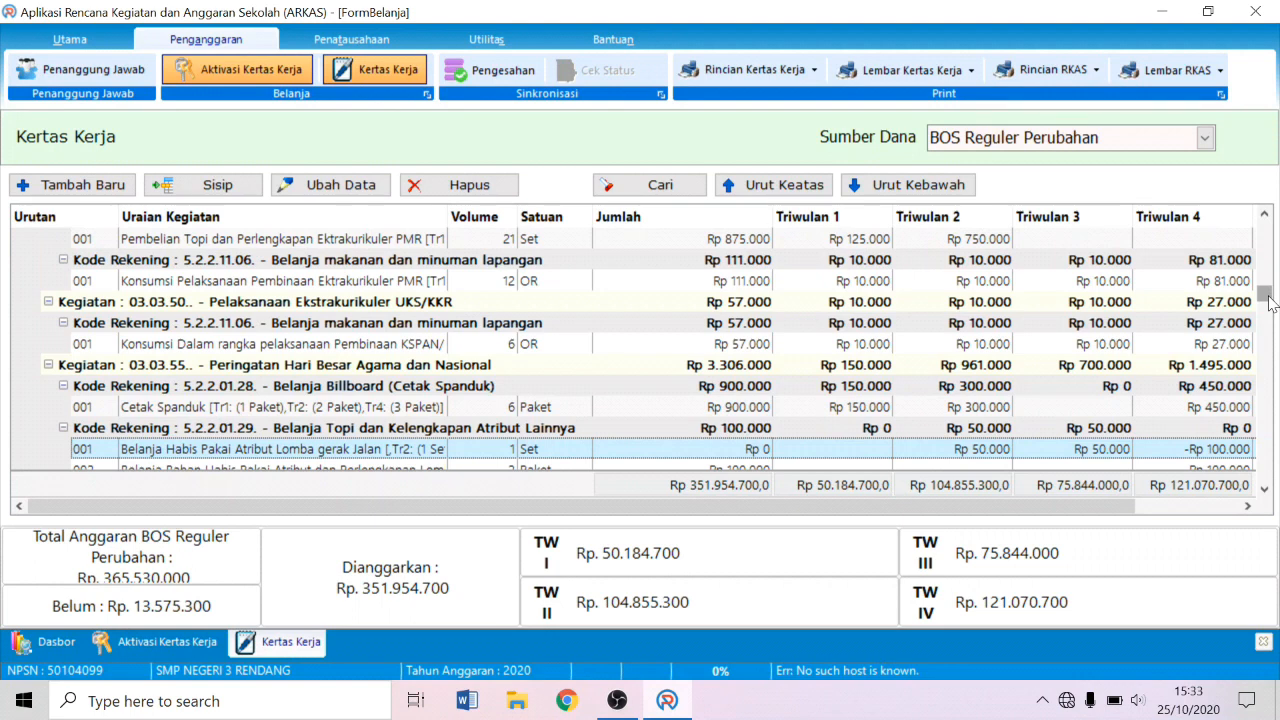
# Search the worksheet for "listrik" and open the Pembayaran Listrik Bulanan item for editing
pyautogui.click(651, 186)
pyautogui.write('lis')
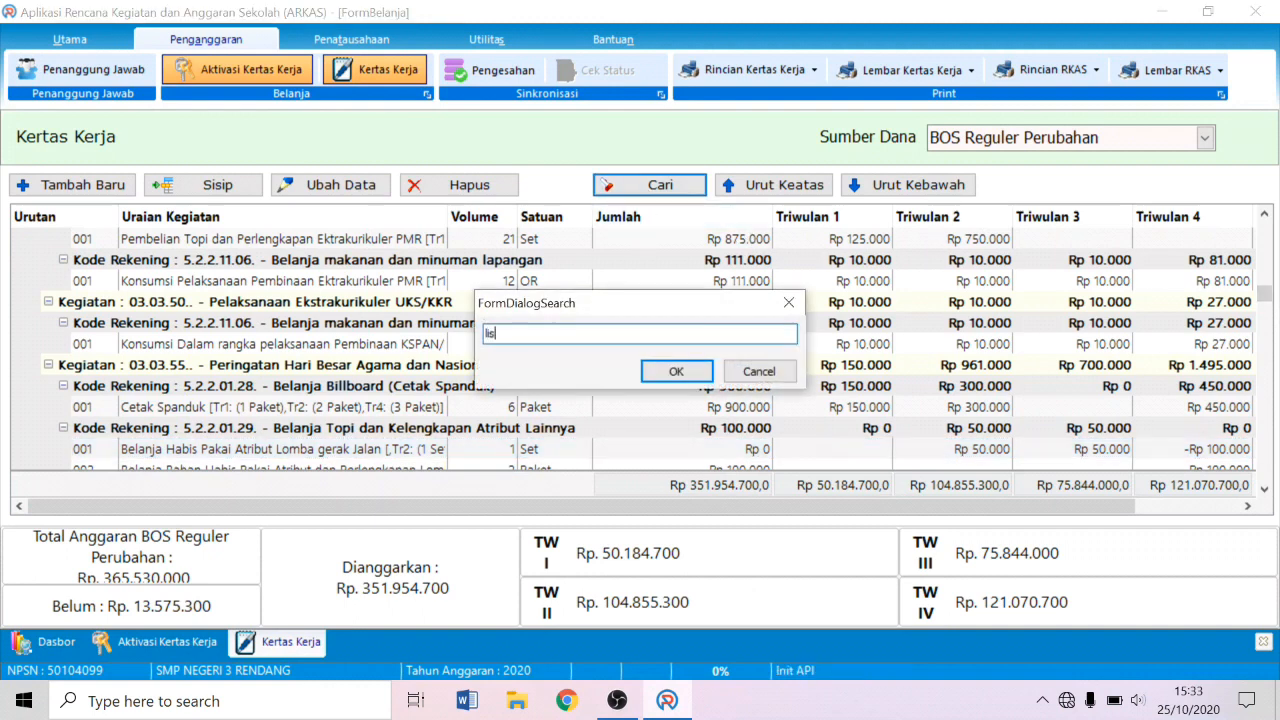
pyautogui.write('trik')
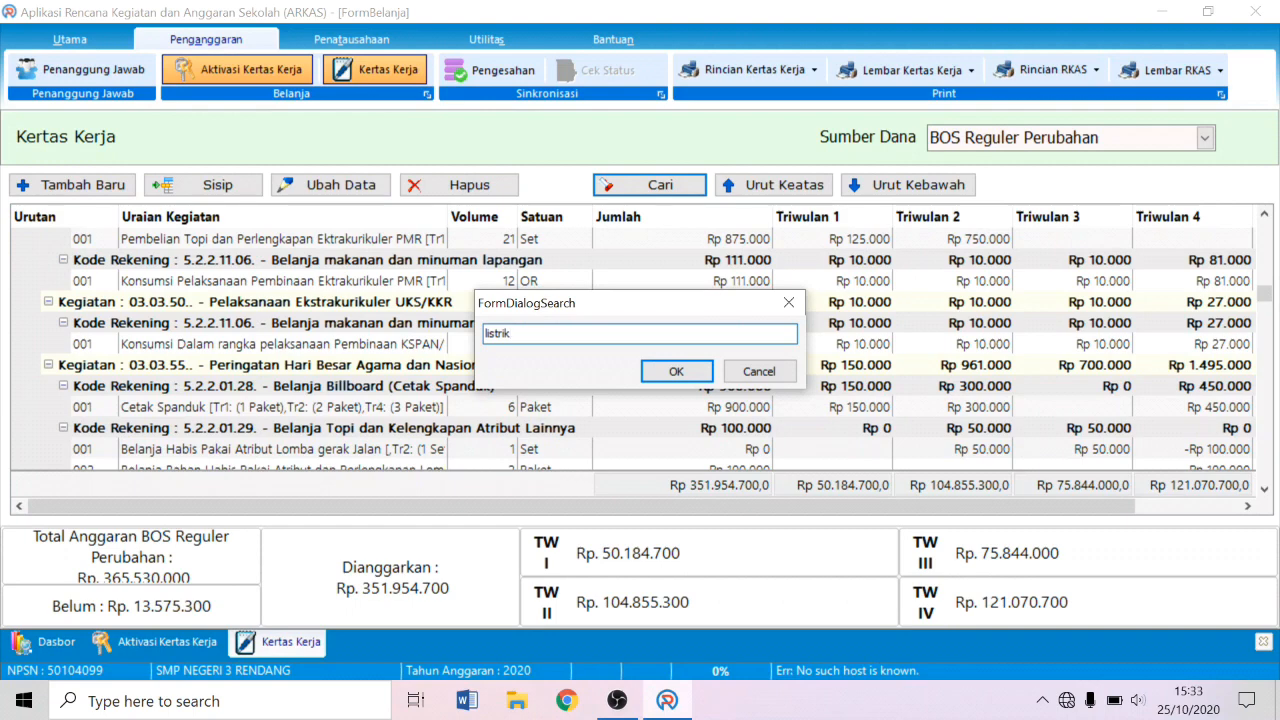
pyautogui.press('Return')
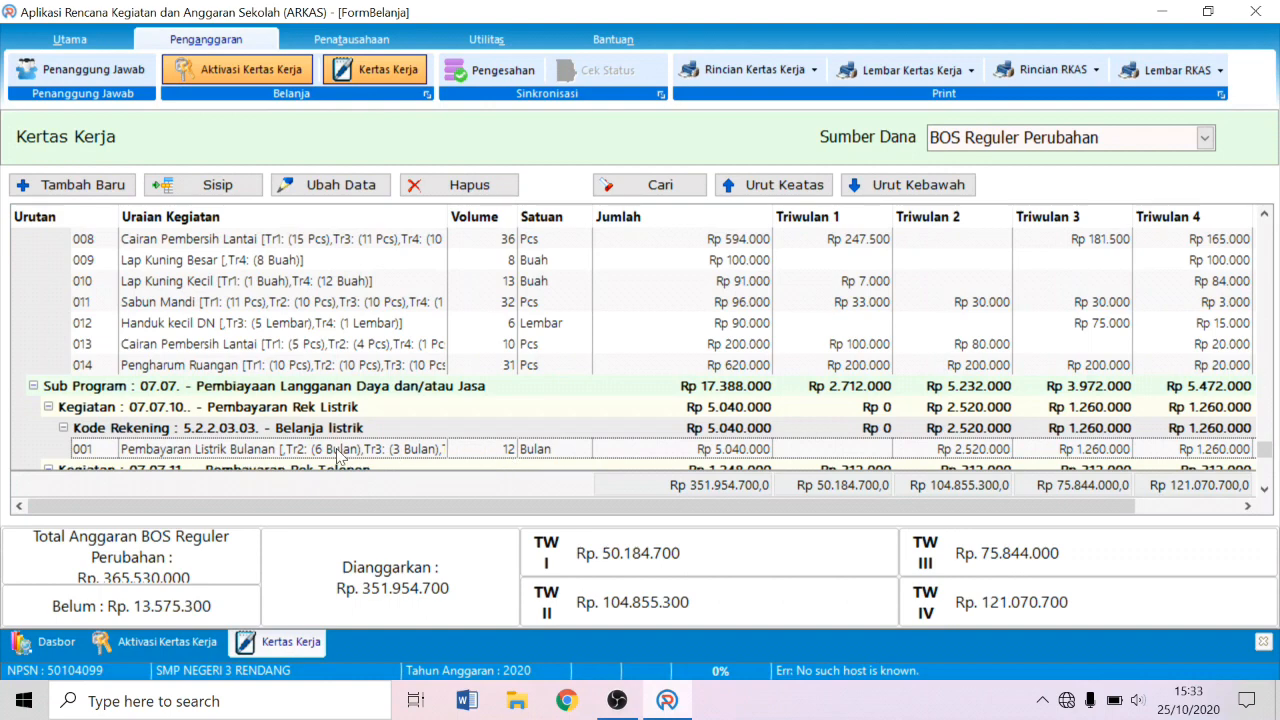
pyautogui.doubleClick(340, 450)
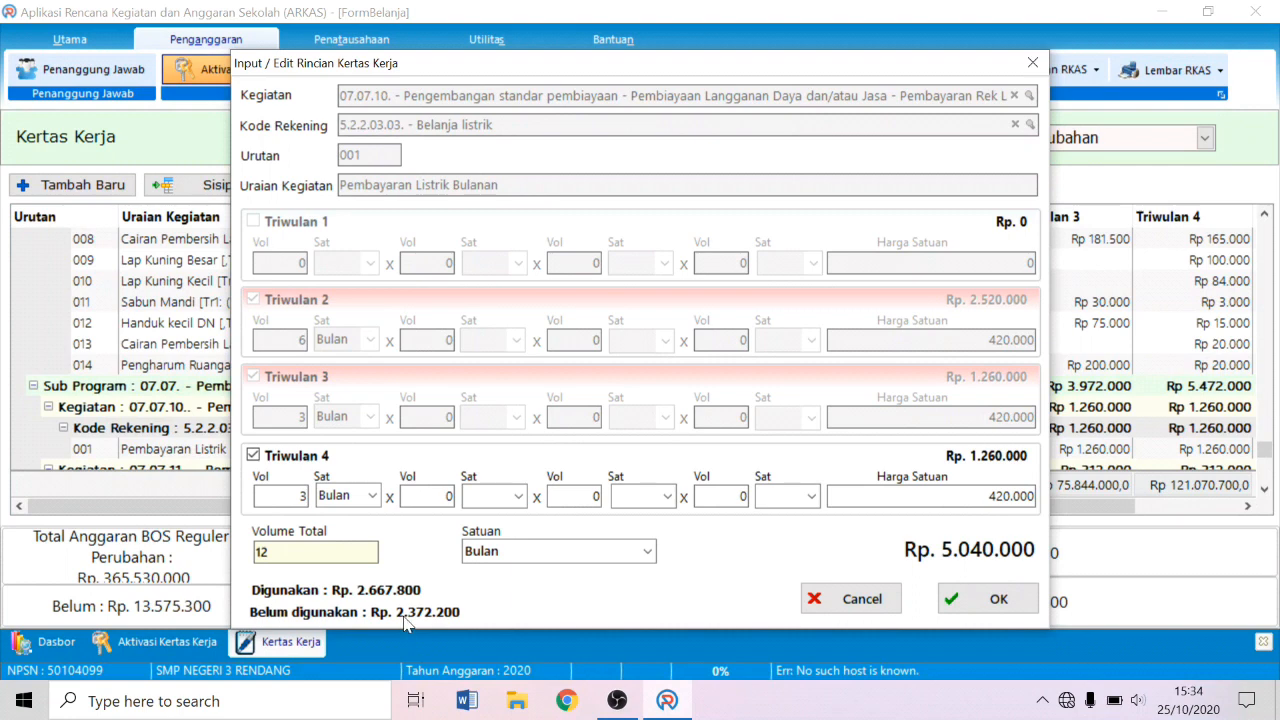
# Launch Excel 2016, dismiss the activation notice and create a blank workbook
pyautogui.click(190, 698)
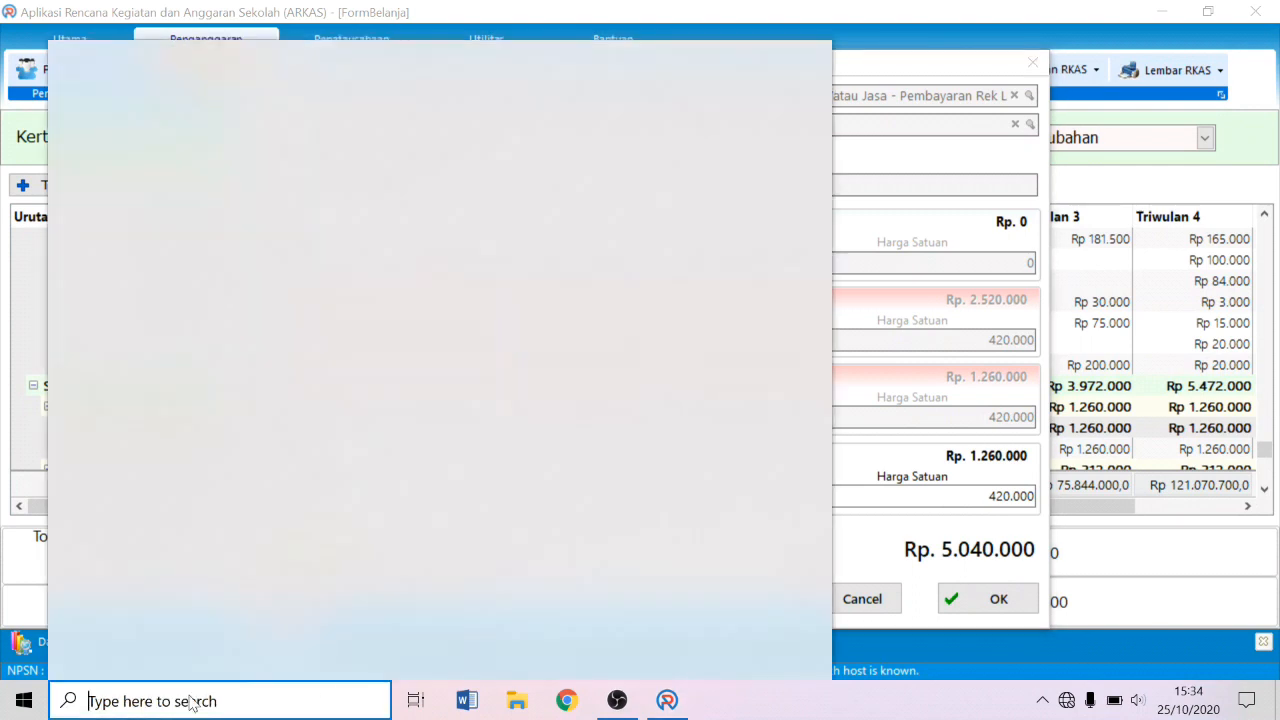
pyautogui.write('3')
pyautogui.press('BackSpace')
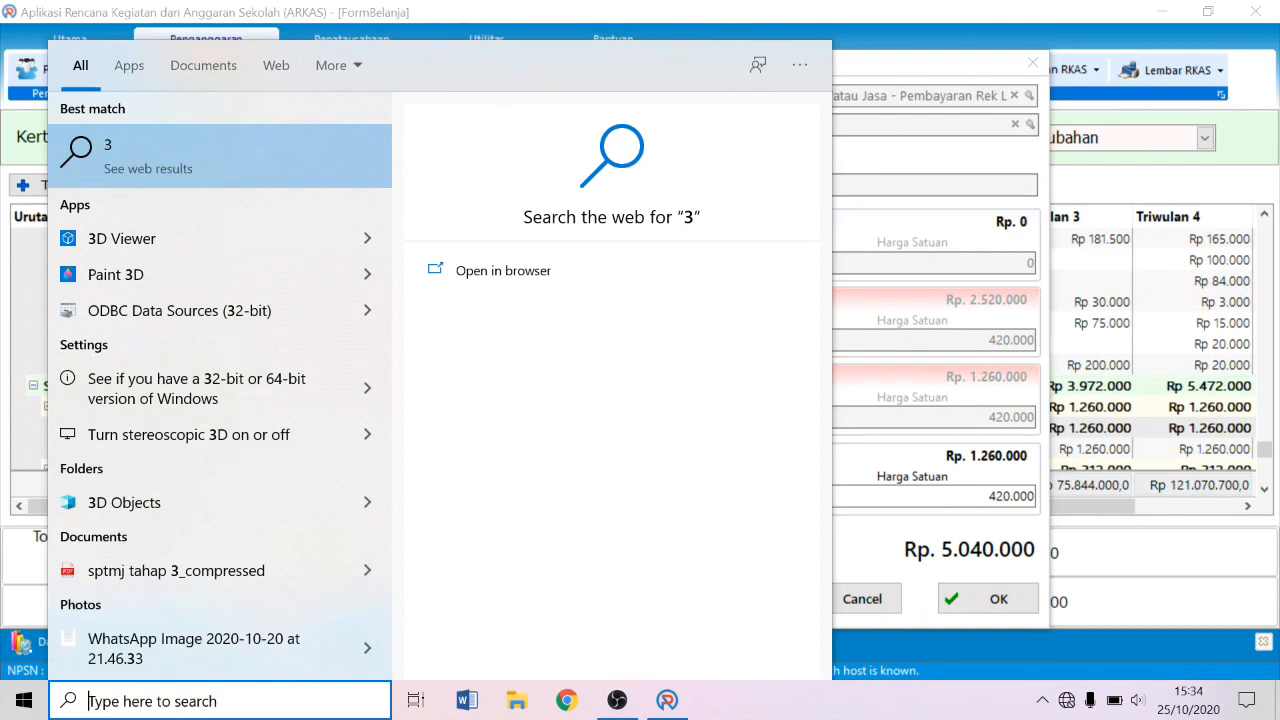
pyautogui.write('exe')
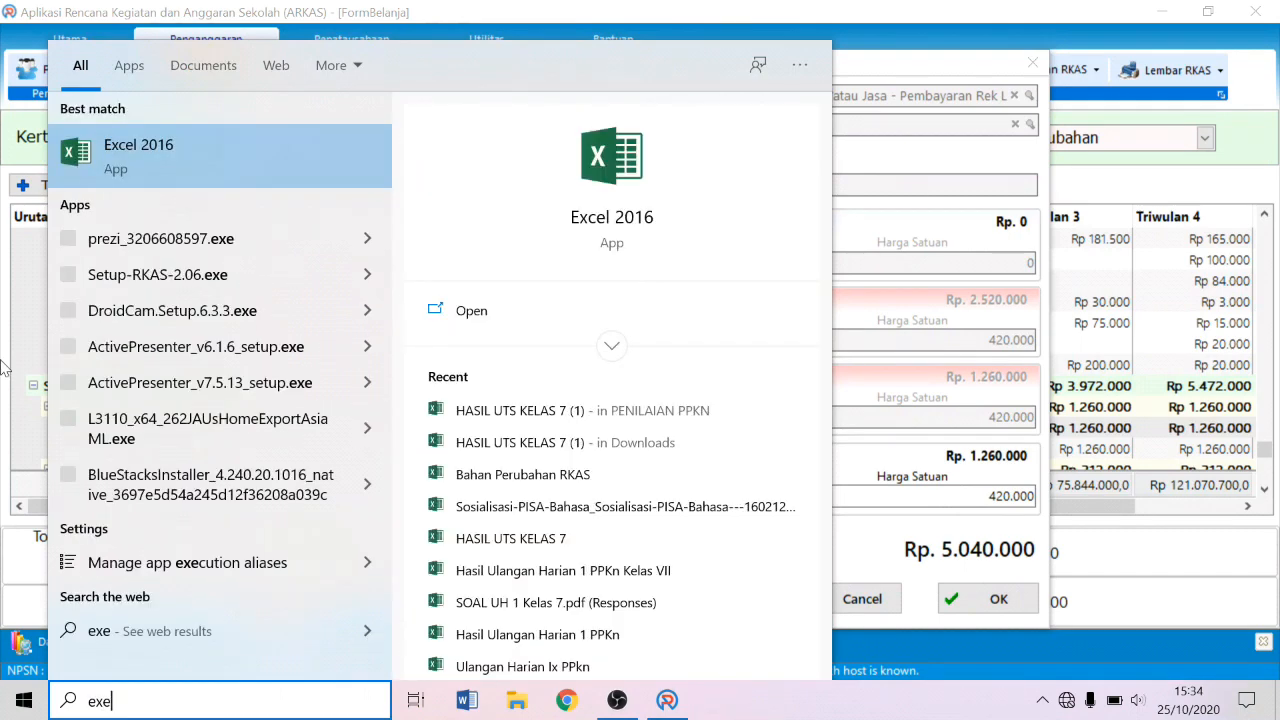
pyautogui.click(206, 154)
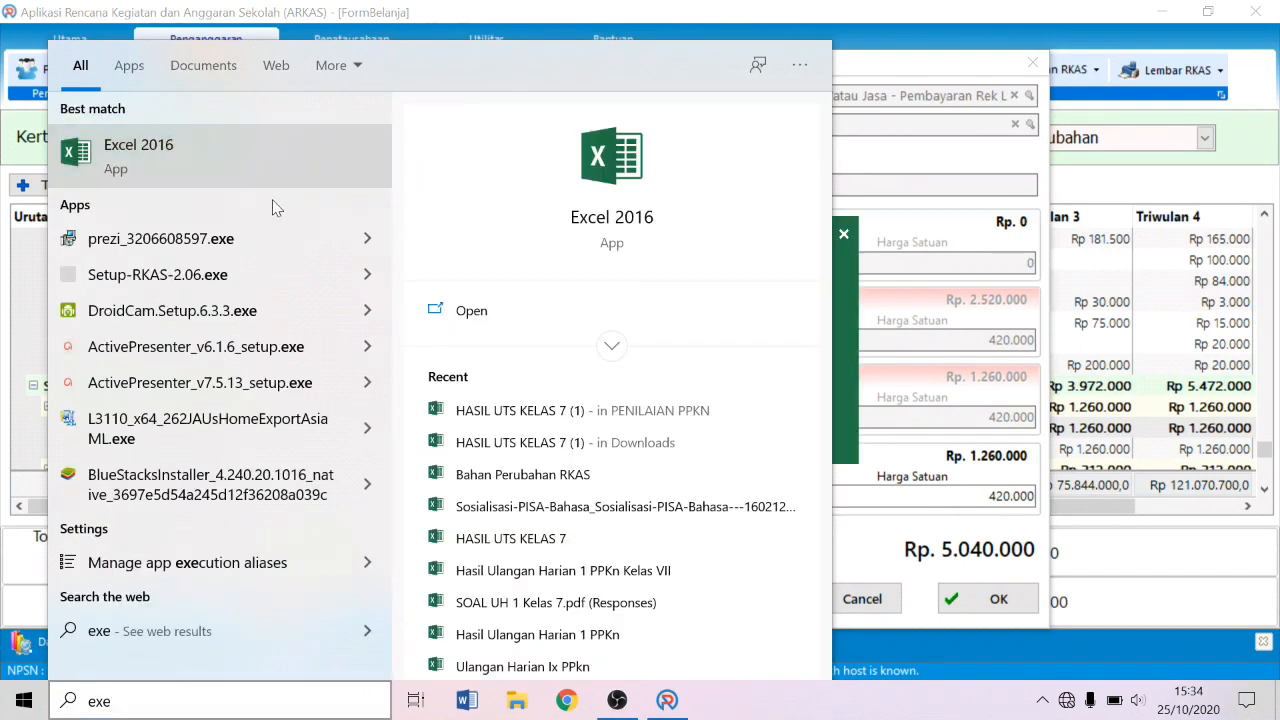
pyautogui.click(840, 299)
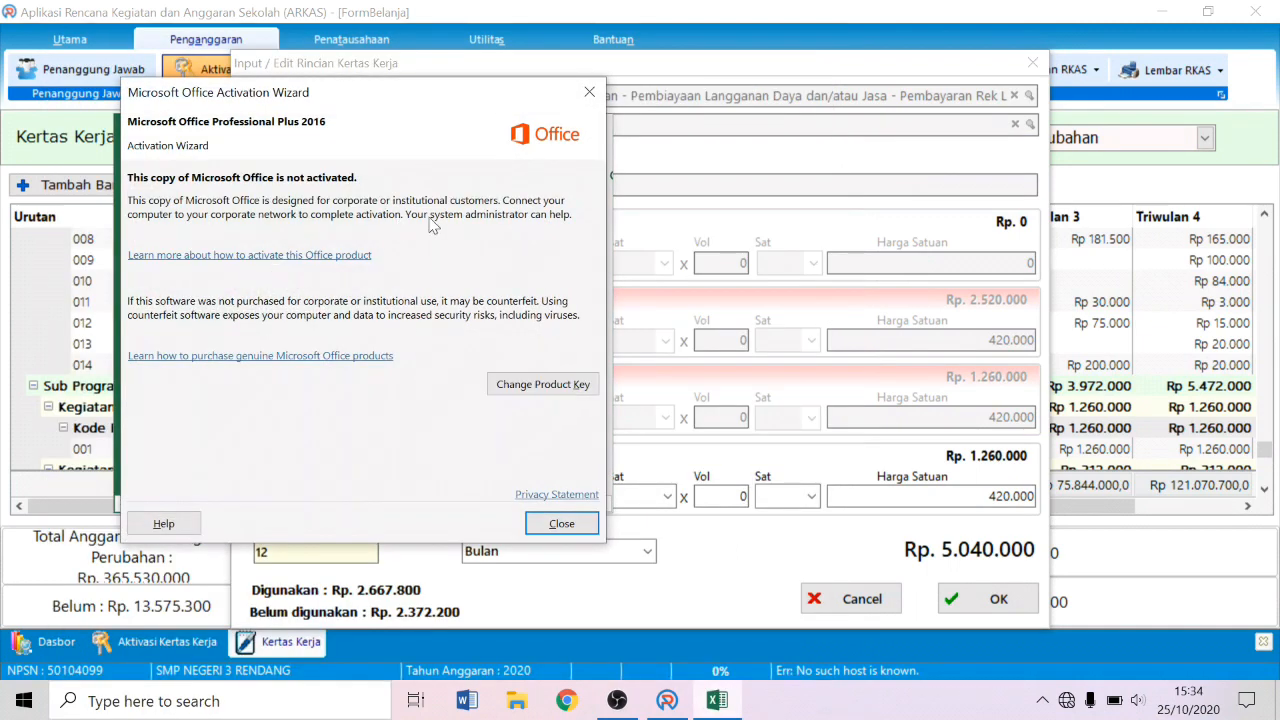
pyautogui.click(562, 524)
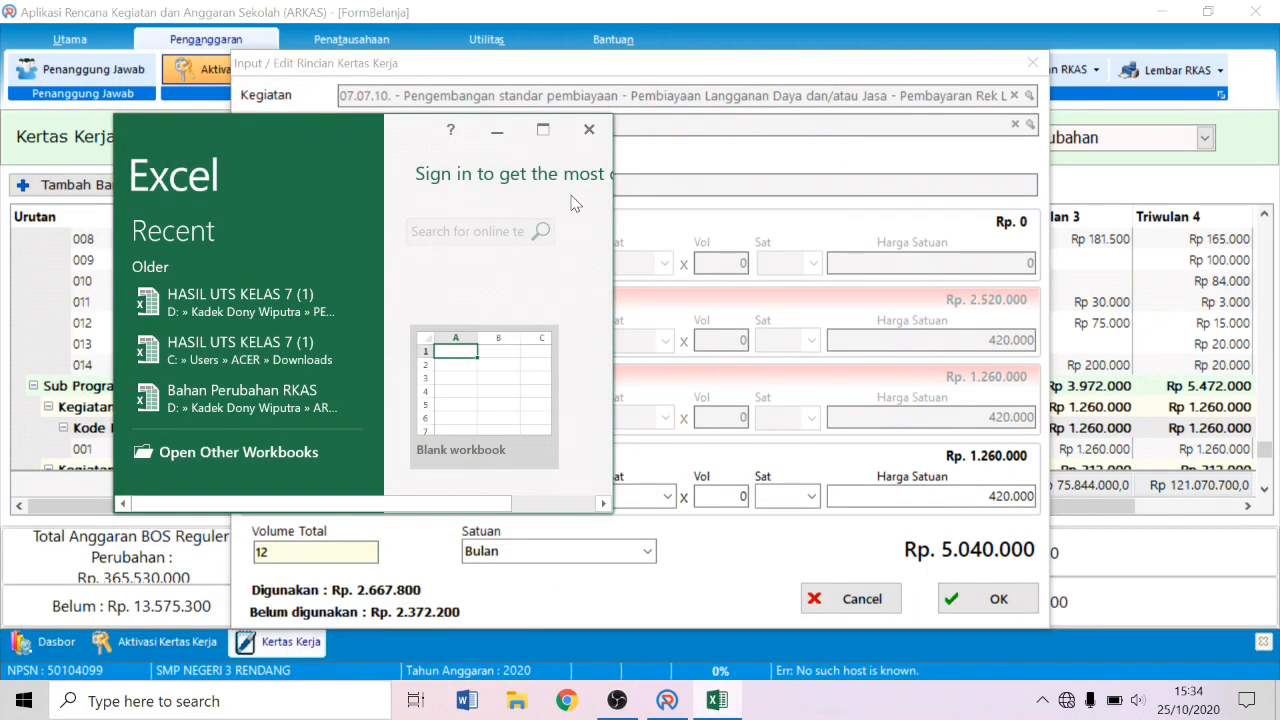
pyautogui.click(504, 398)
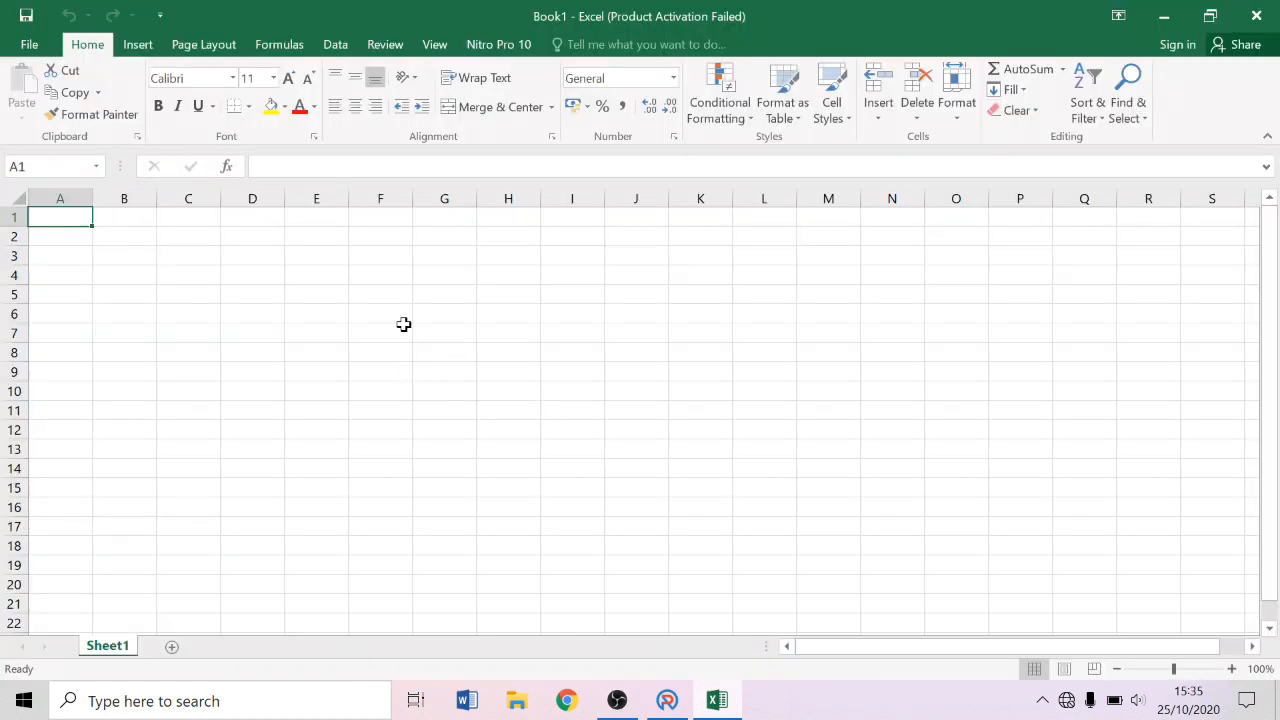
# Enter the heading "sisa uang tidak digunakan" in cell F6, widen column F to fit it and fill the cell yellow
pyautogui.click(391, 317)
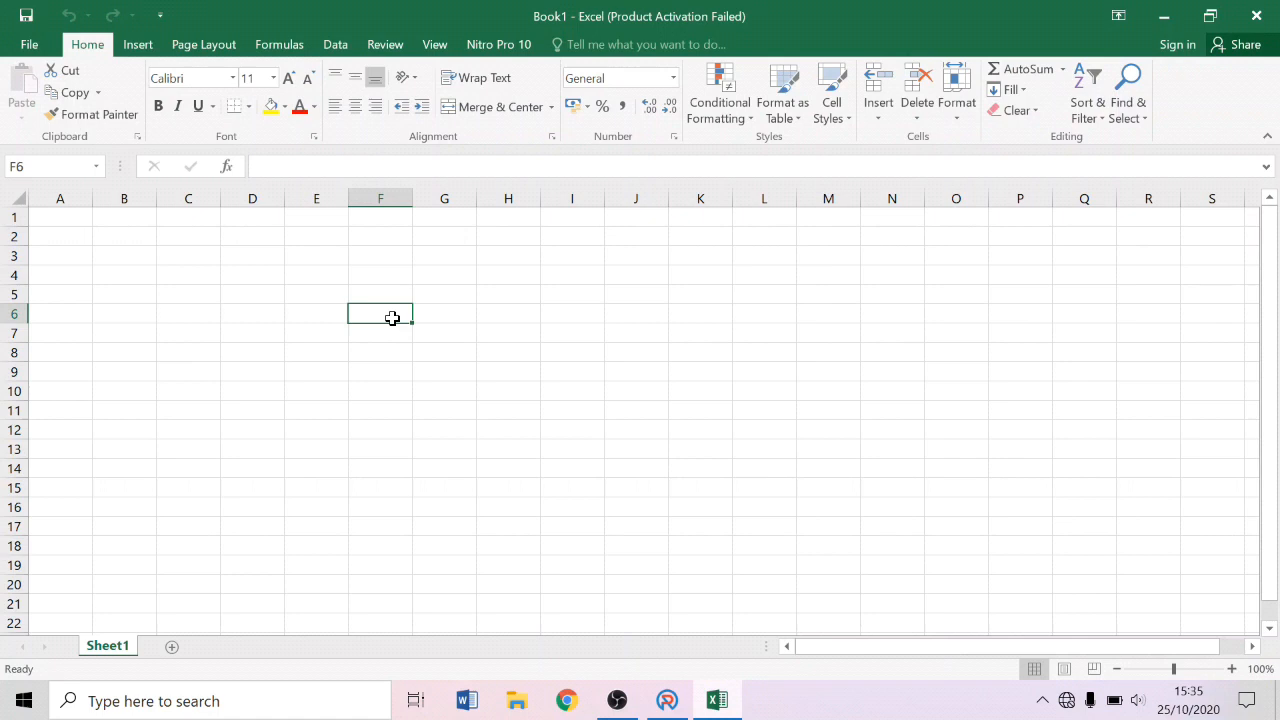
pyautogui.write('sisa uan')
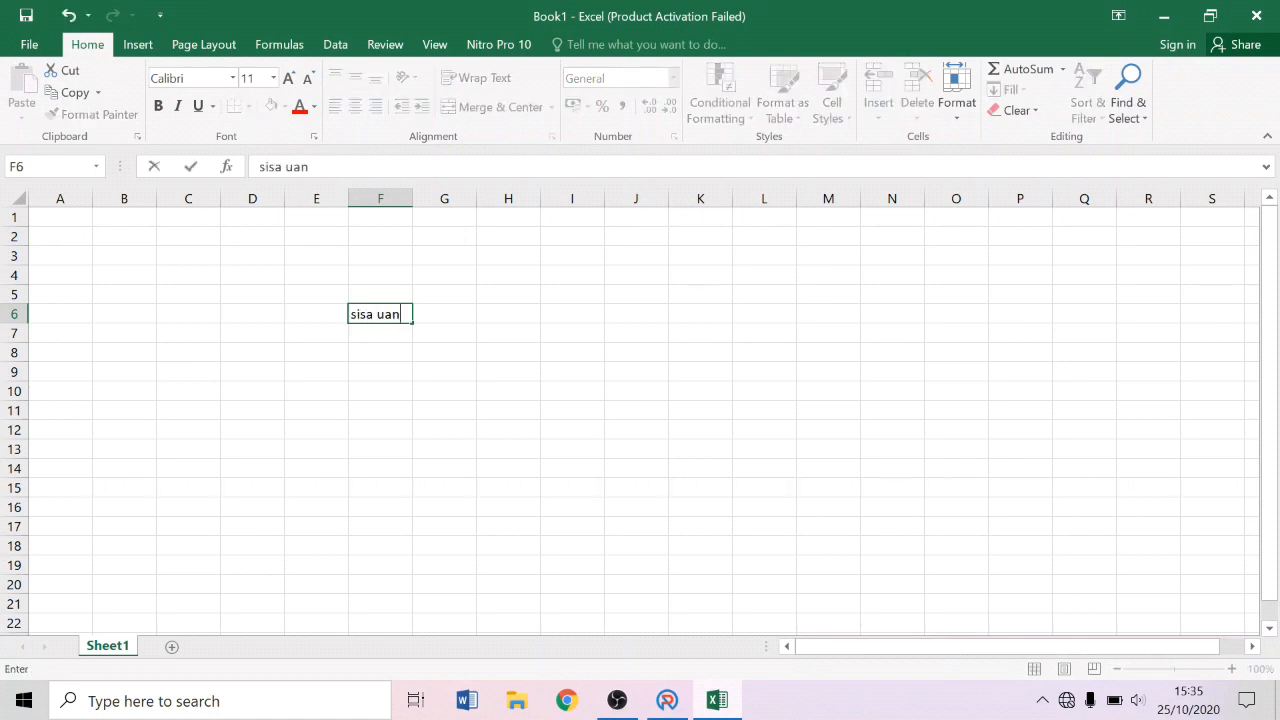
pyautogui.write('g tidak digunakan')
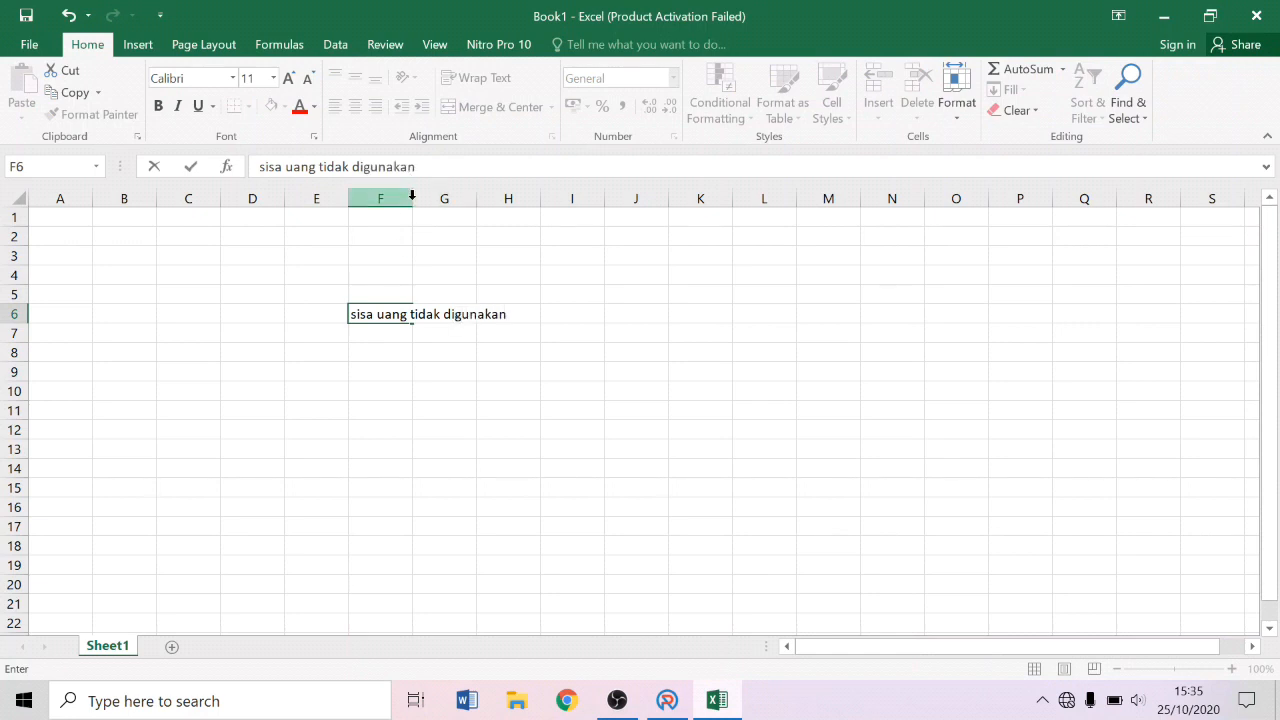
pyautogui.click(405, 199)
pyautogui.moveTo(413, 199); pyautogui.dragTo(536, 231)
pyautogui.click(423, 331)
pyautogui.click(437, 313)
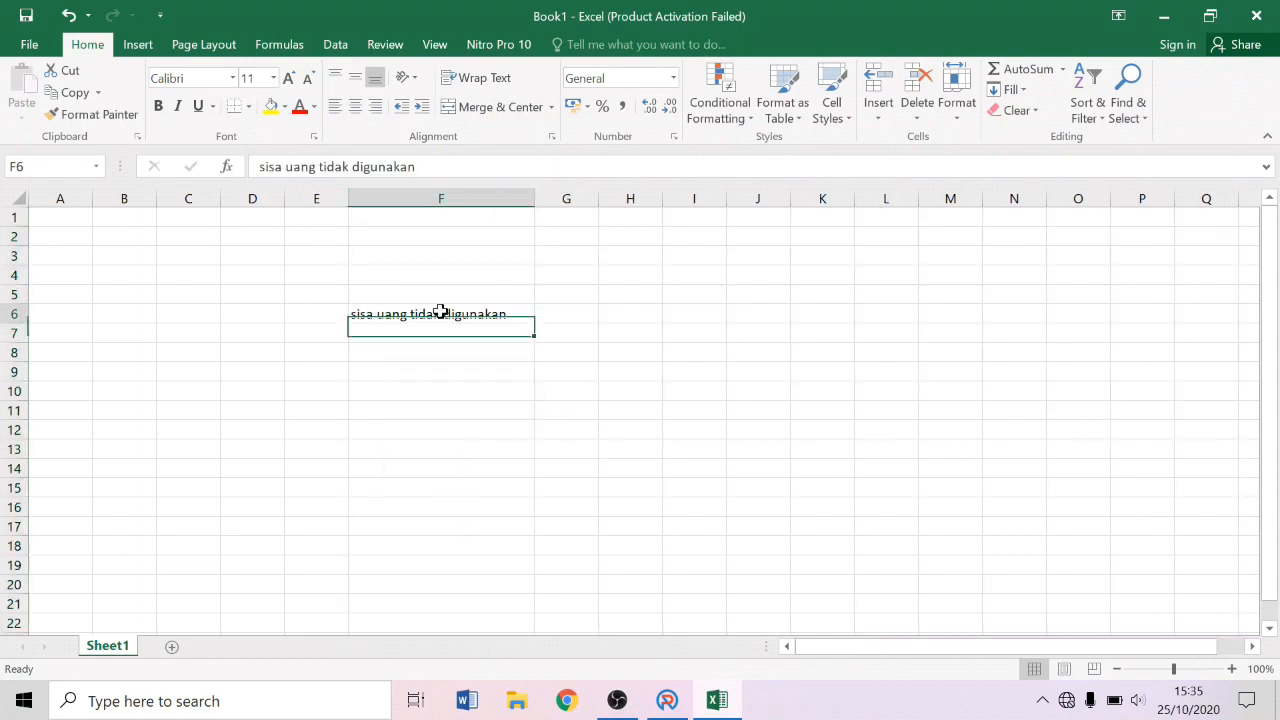
pyautogui.click(270, 106)
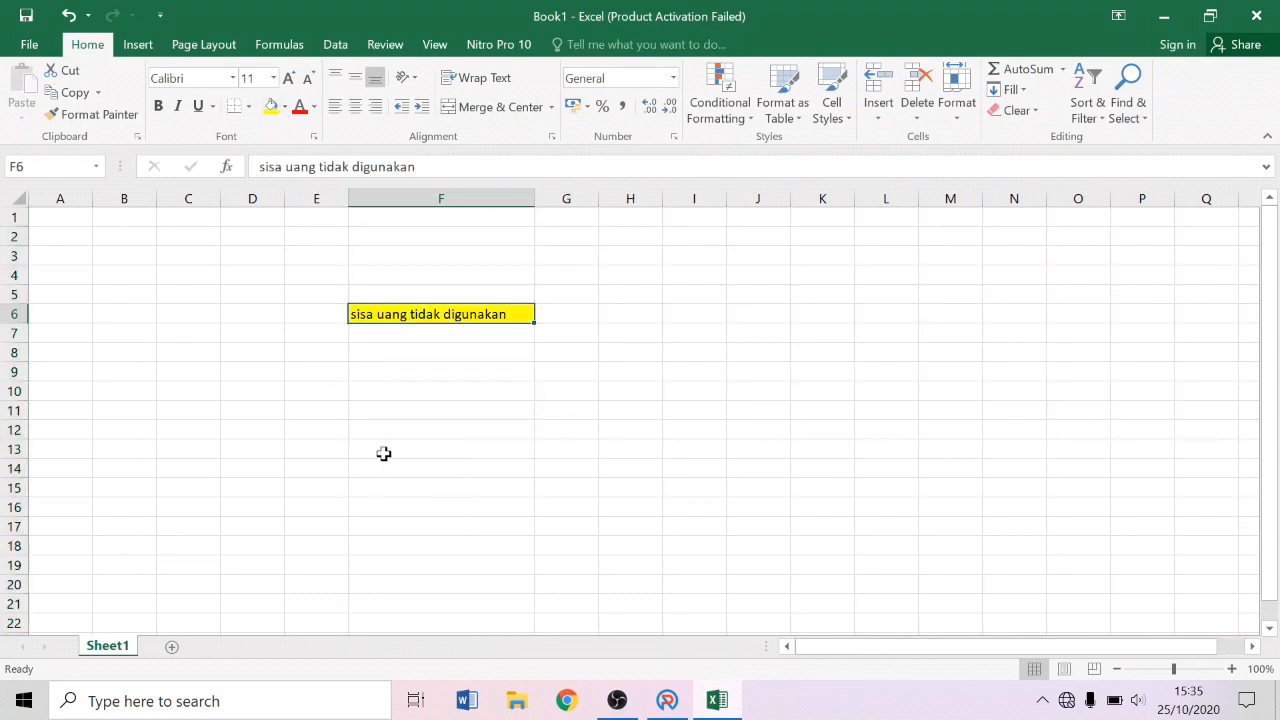
# Enter the electricity item's Belum digunakan amount from ARKAS, 2372200, in Excel cell F7 and select column F
pyautogui.click(667, 700)
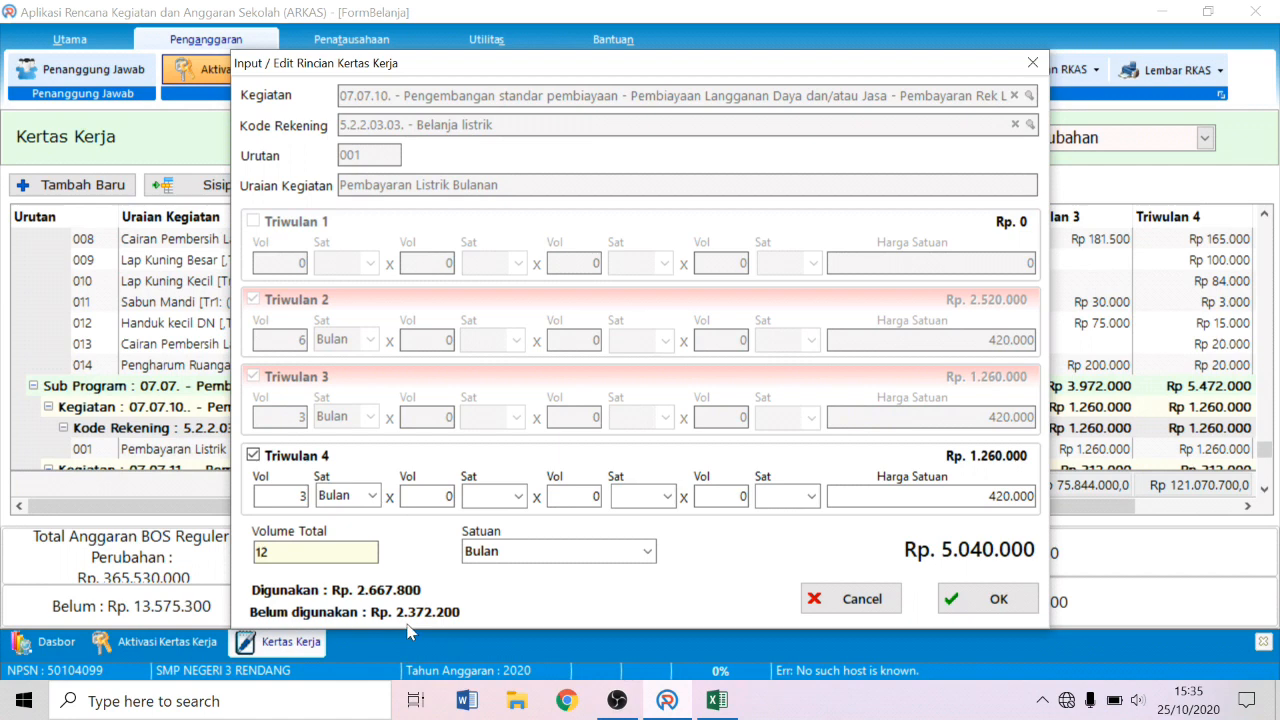
pyautogui.moveTo(667, 703)
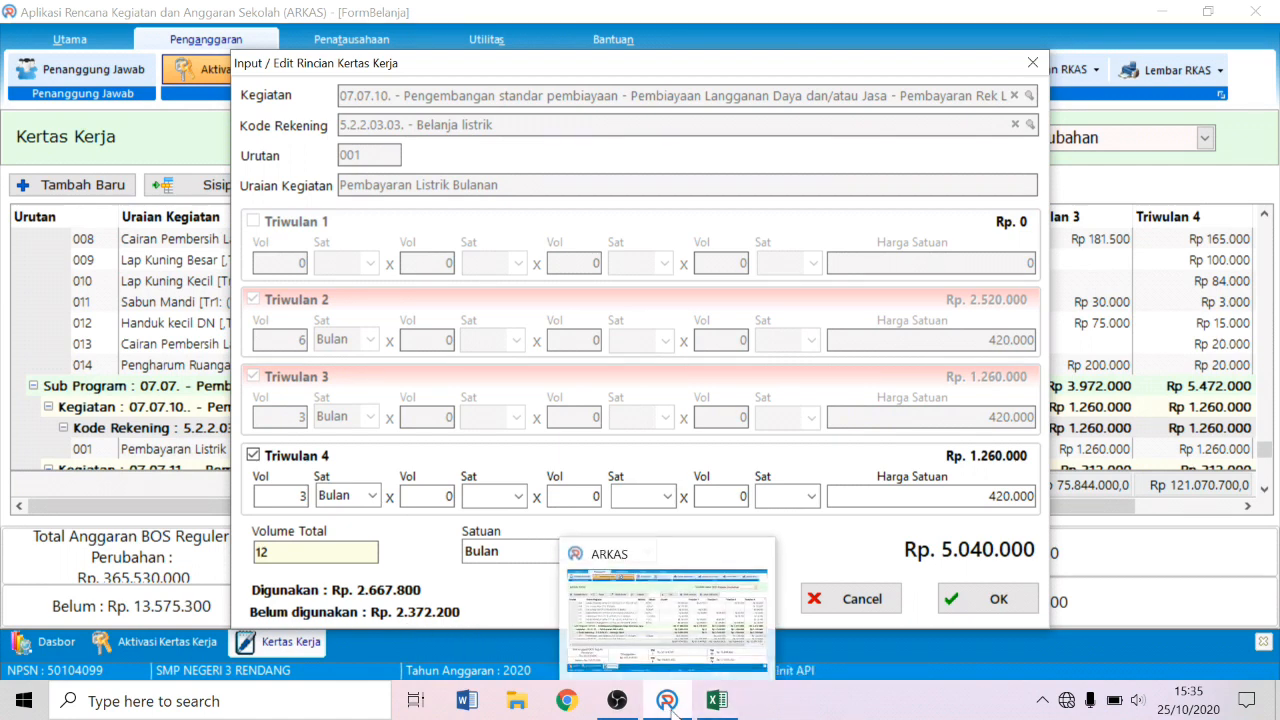
pyautogui.click(717, 700)
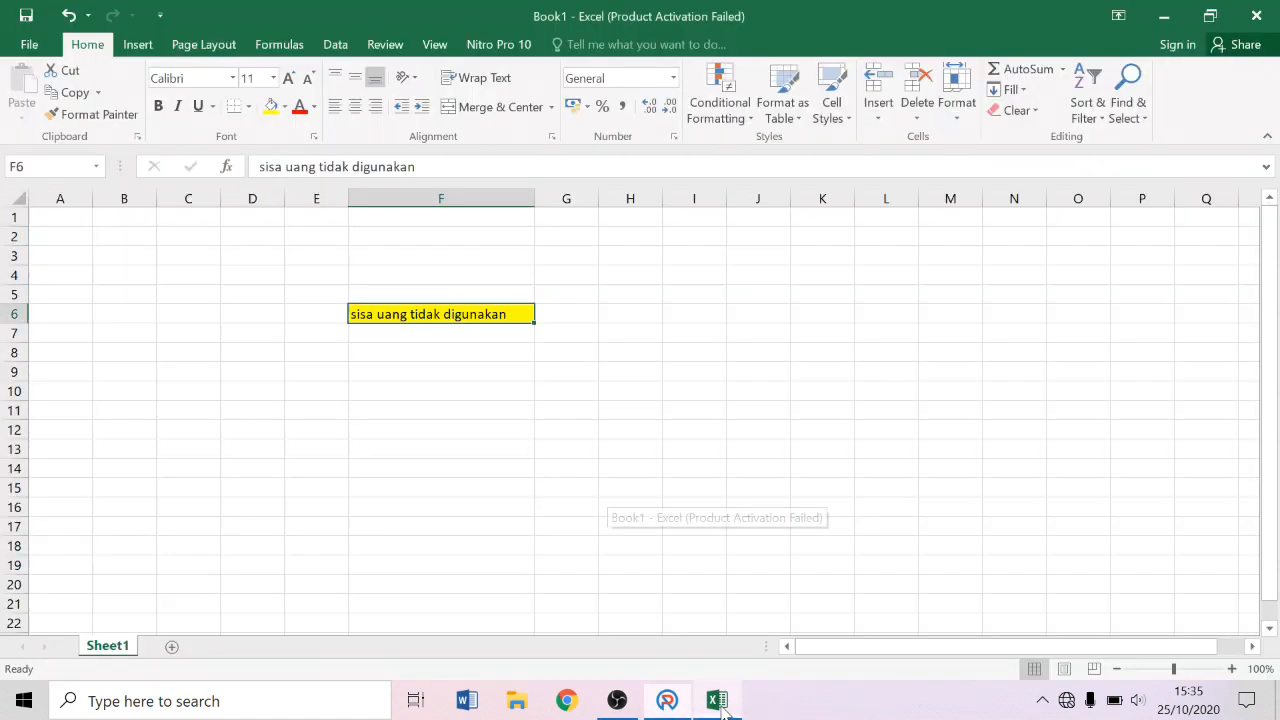
pyautogui.click(438, 338)
pyautogui.write('2')
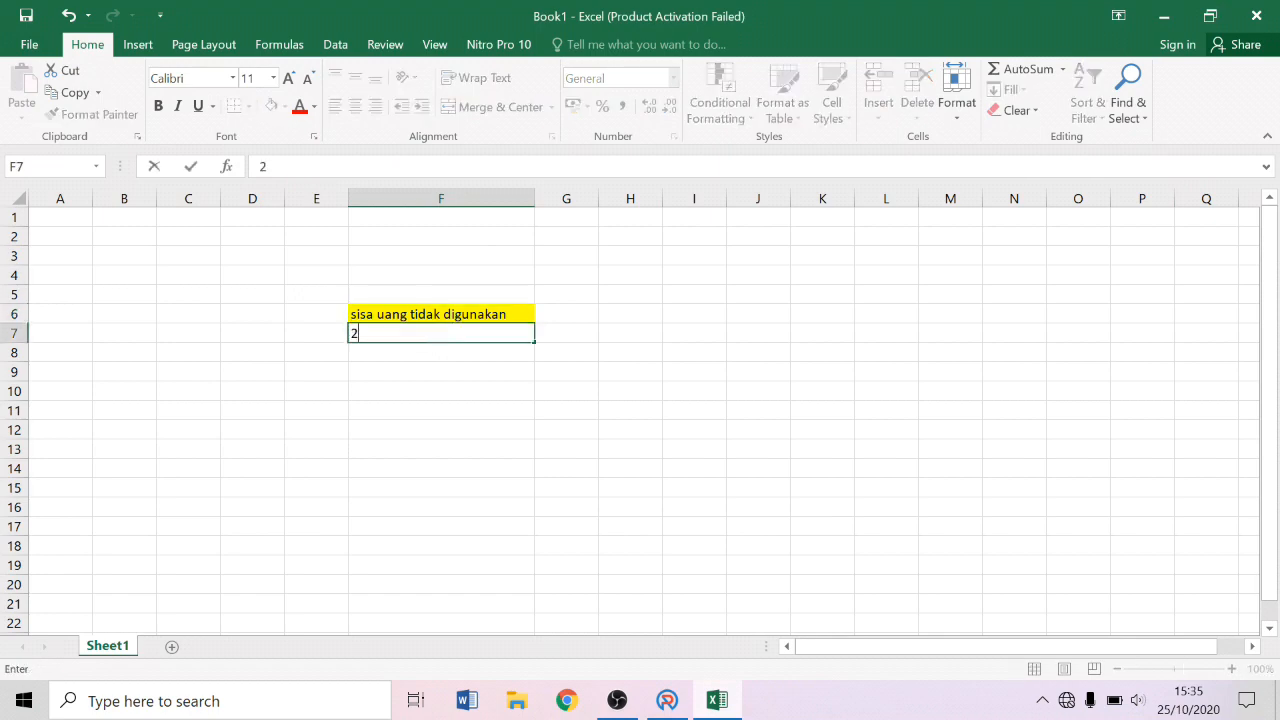
pyautogui.write('.372')
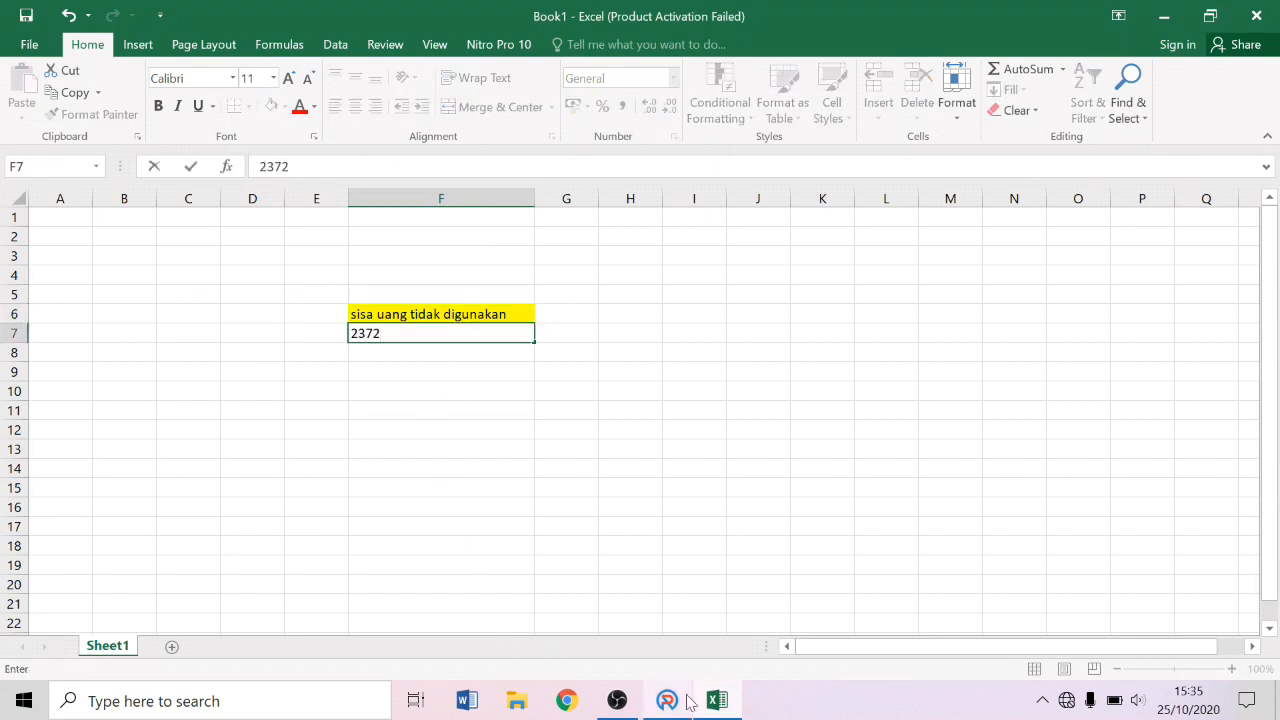
pyautogui.click(667, 700)
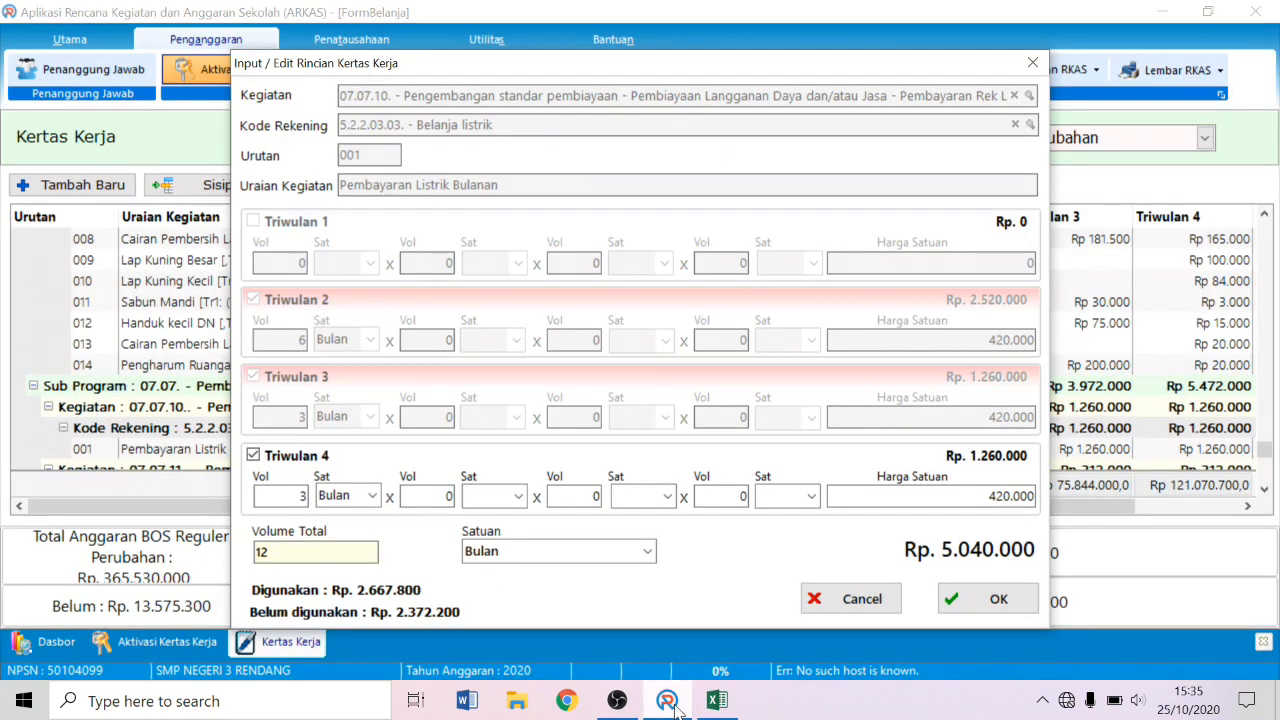
pyautogui.click(716, 702)
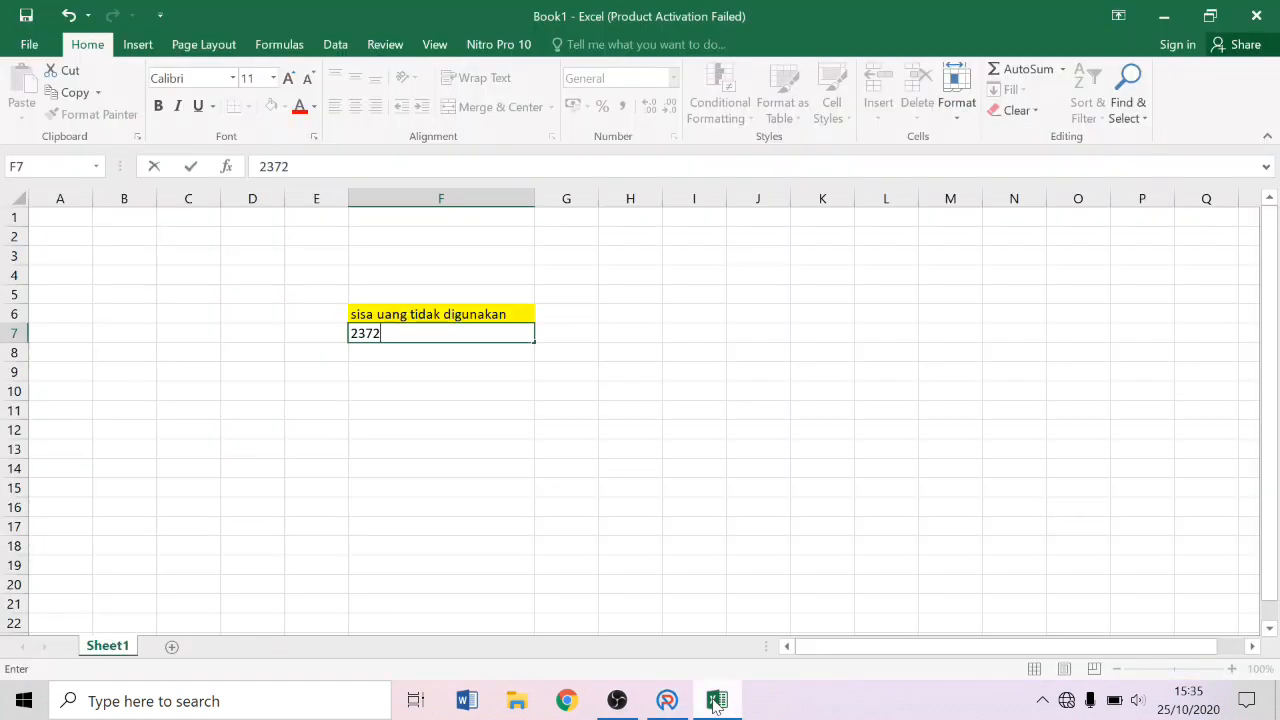
pyautogui.write('200')
pyautogui.click(440, 369)
pyautogui.click(442, 198)
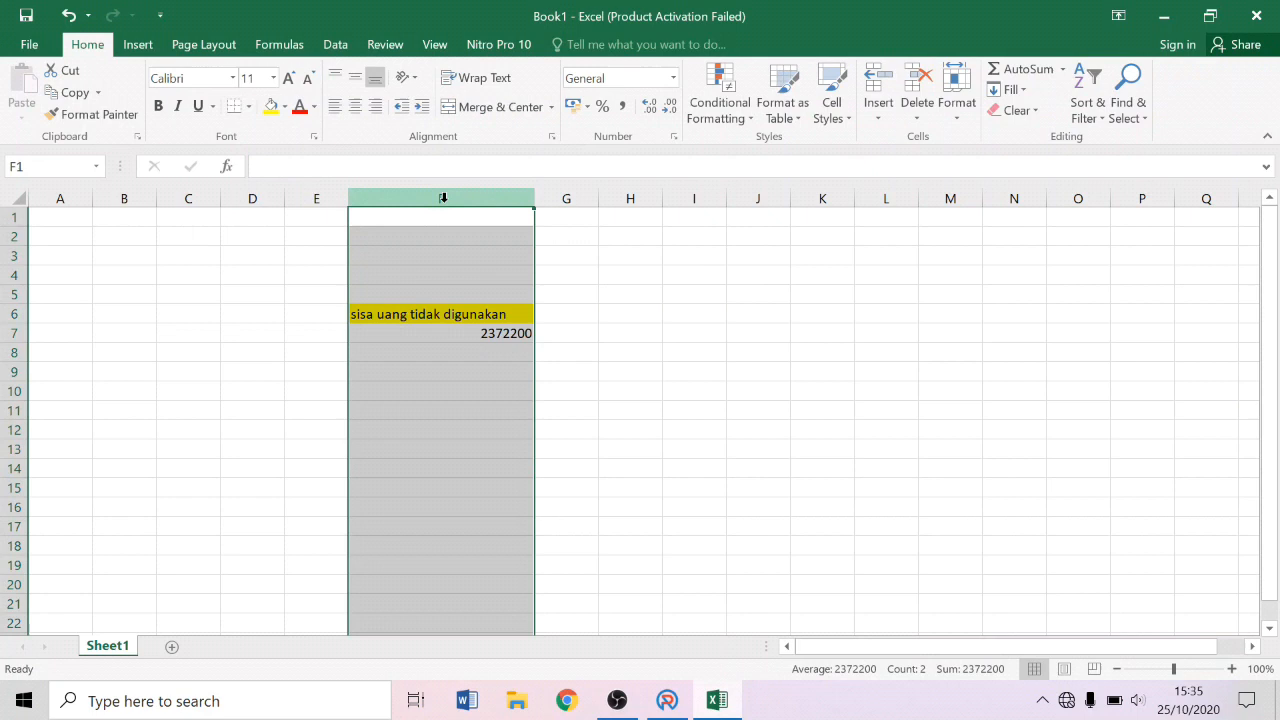
# Apply the comma number format to column F and add the heading "tw 4" in cell G6 of a widened column G
pyautogui.click(622, 106)
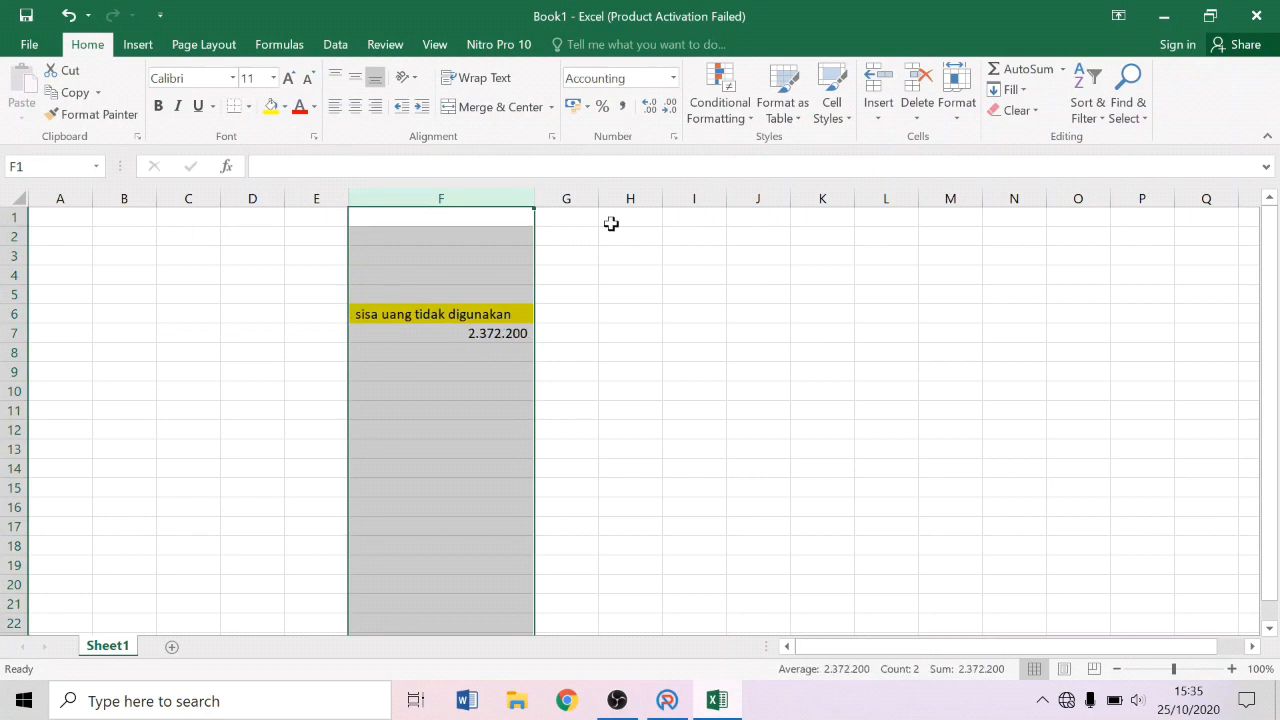
pyautogui.click(550, 340)
pyautogui.click(565, 311)
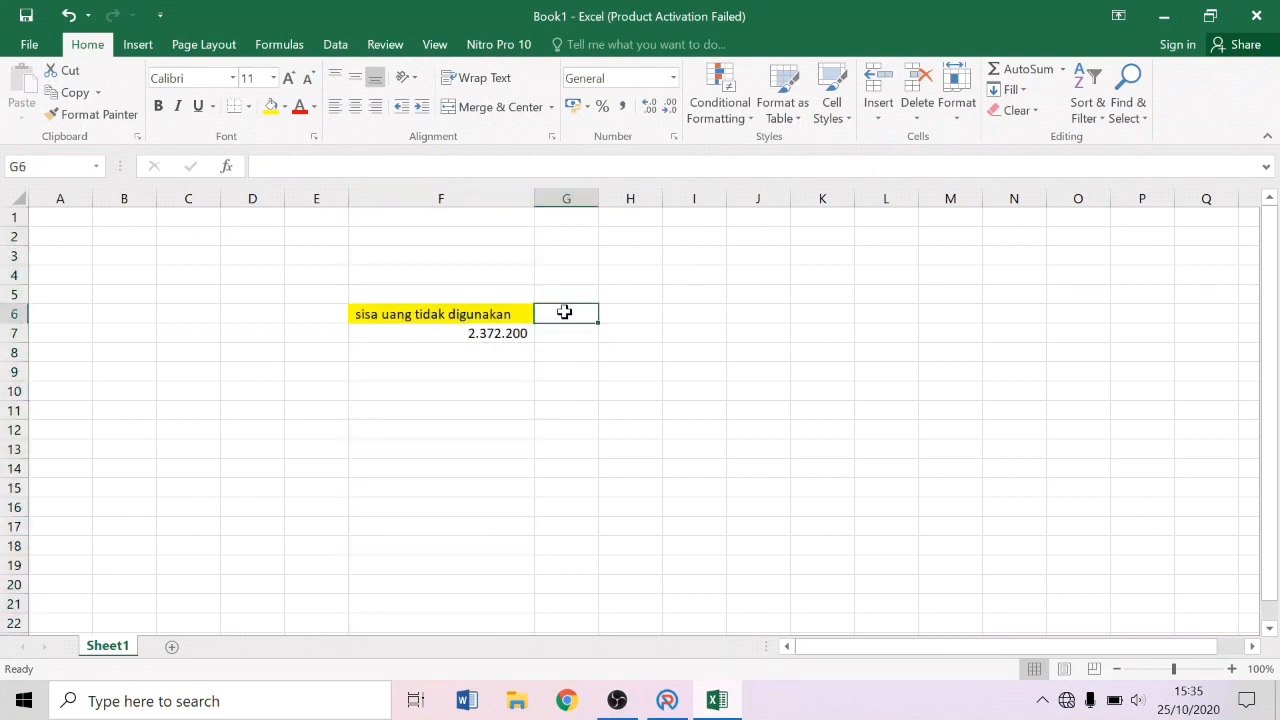
pyautogui.write('tw 4')
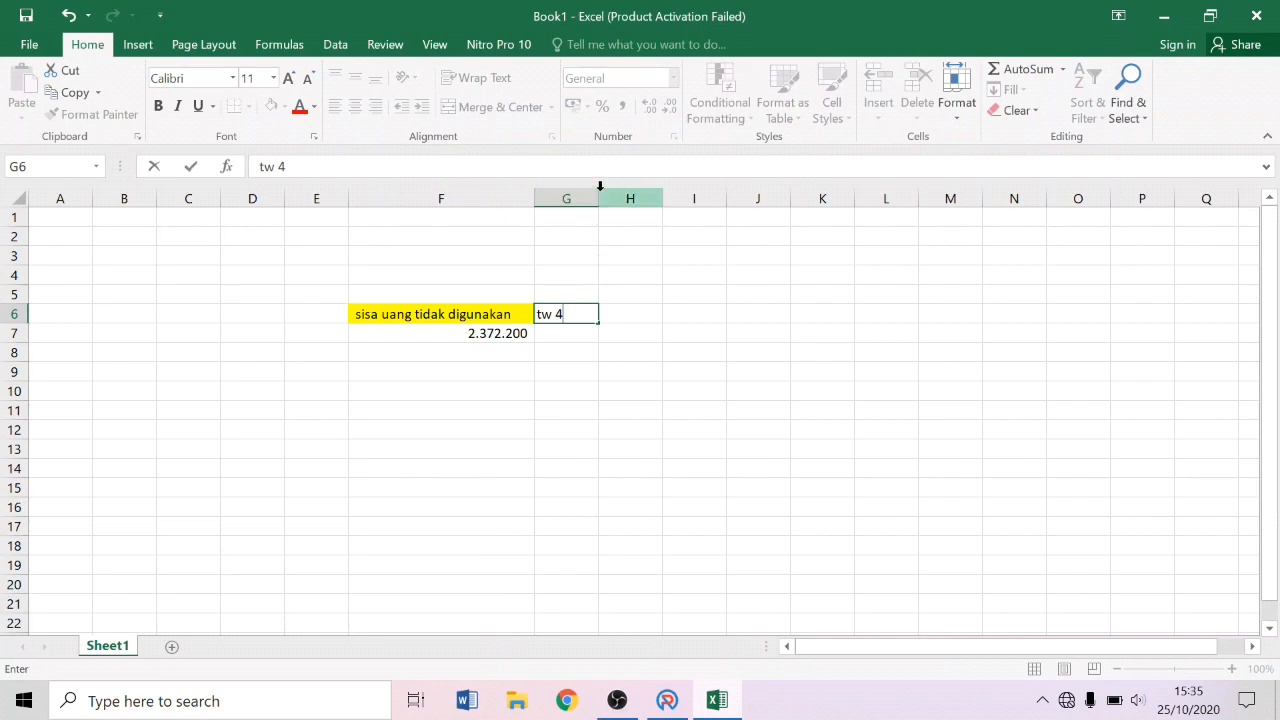
pyautogui.click(605, 218)
pyautogui.moveTo(598, 198); pyautogui.dragTo(654, 206)
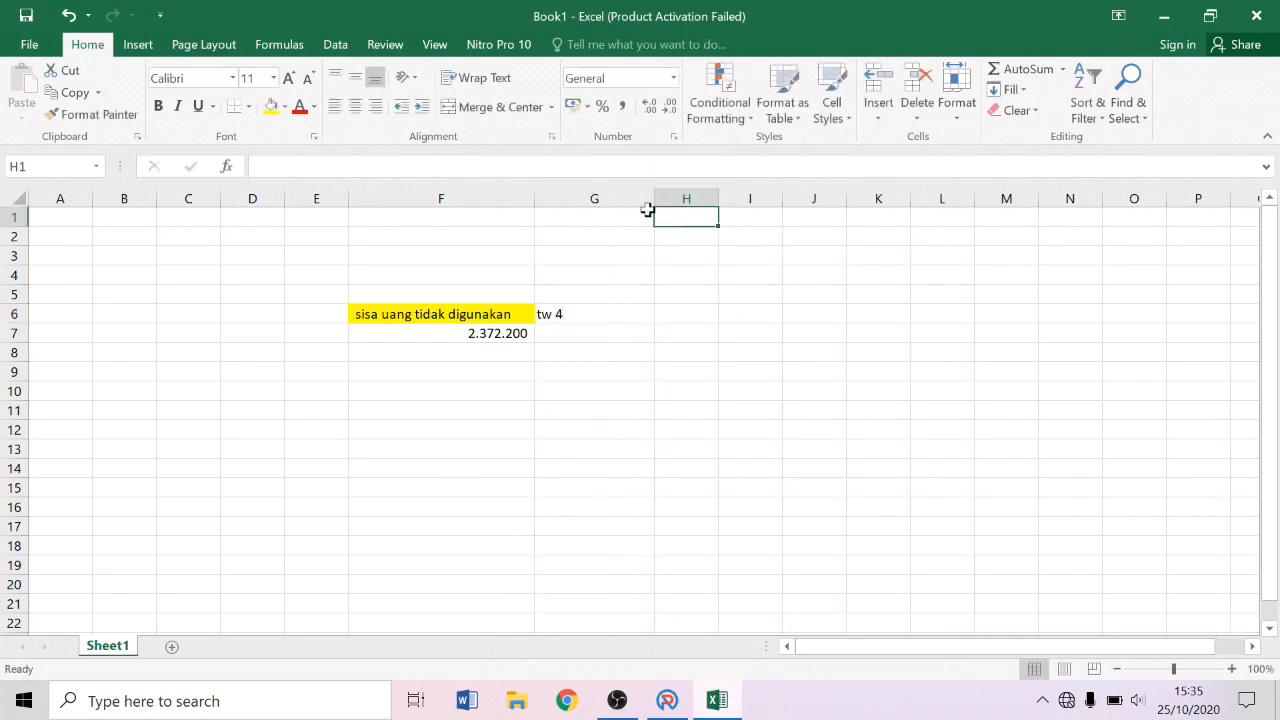
# Enter the electricity item's Triwulan 4 amount from ARKAS, 1260000, in Excel cell G7 and apply the comma number format to column G
pyautogui.click(569, 331)
pyautogui.click(668, 700)
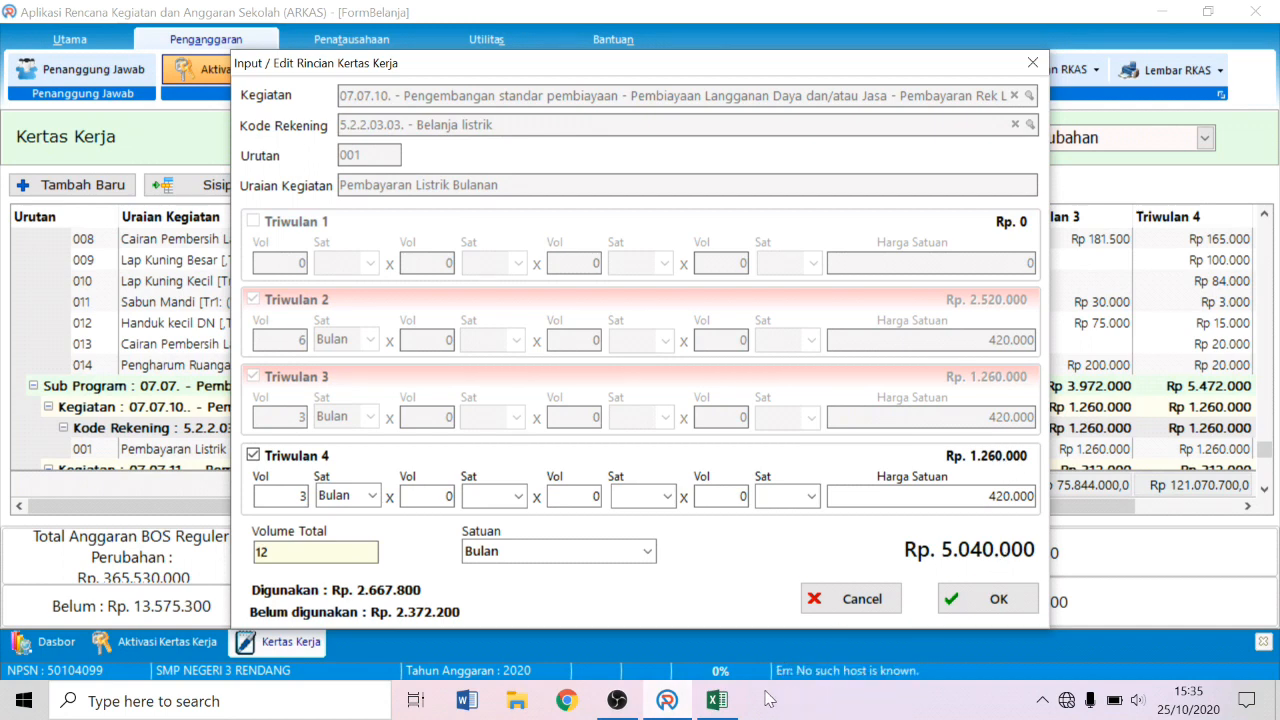
pyautogui.click(719, 701)
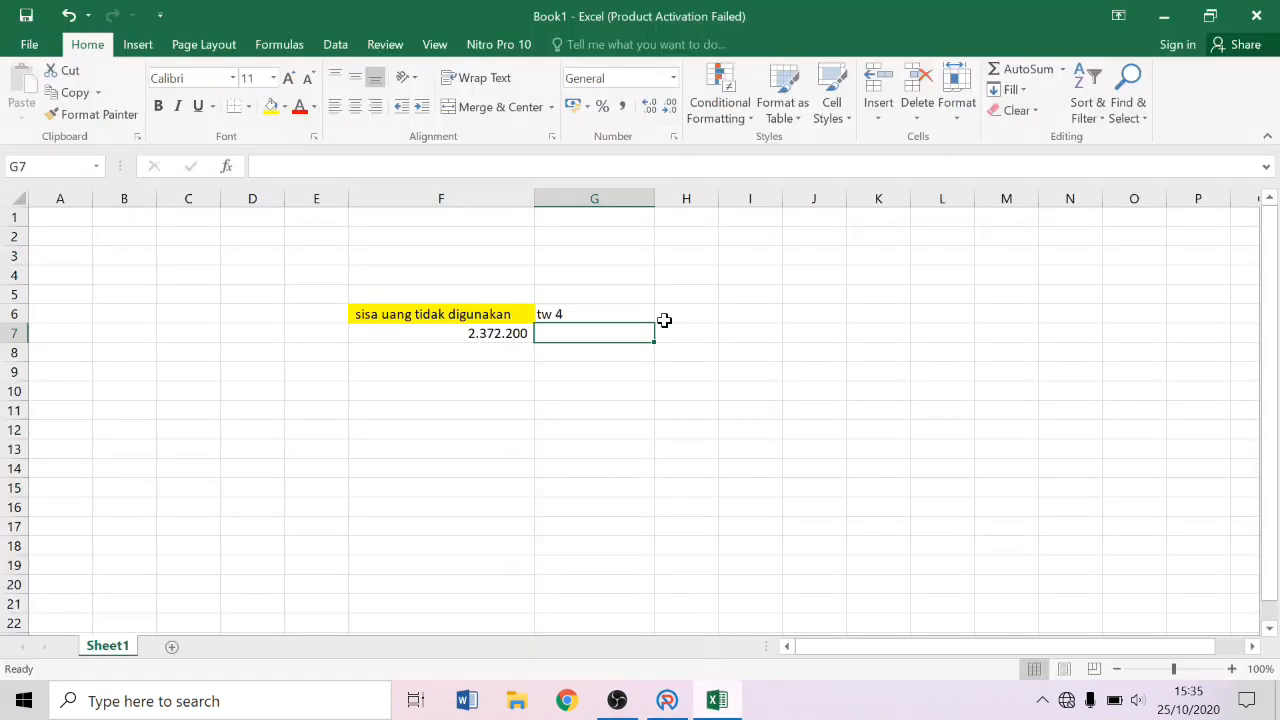
pyautogui.write('126')
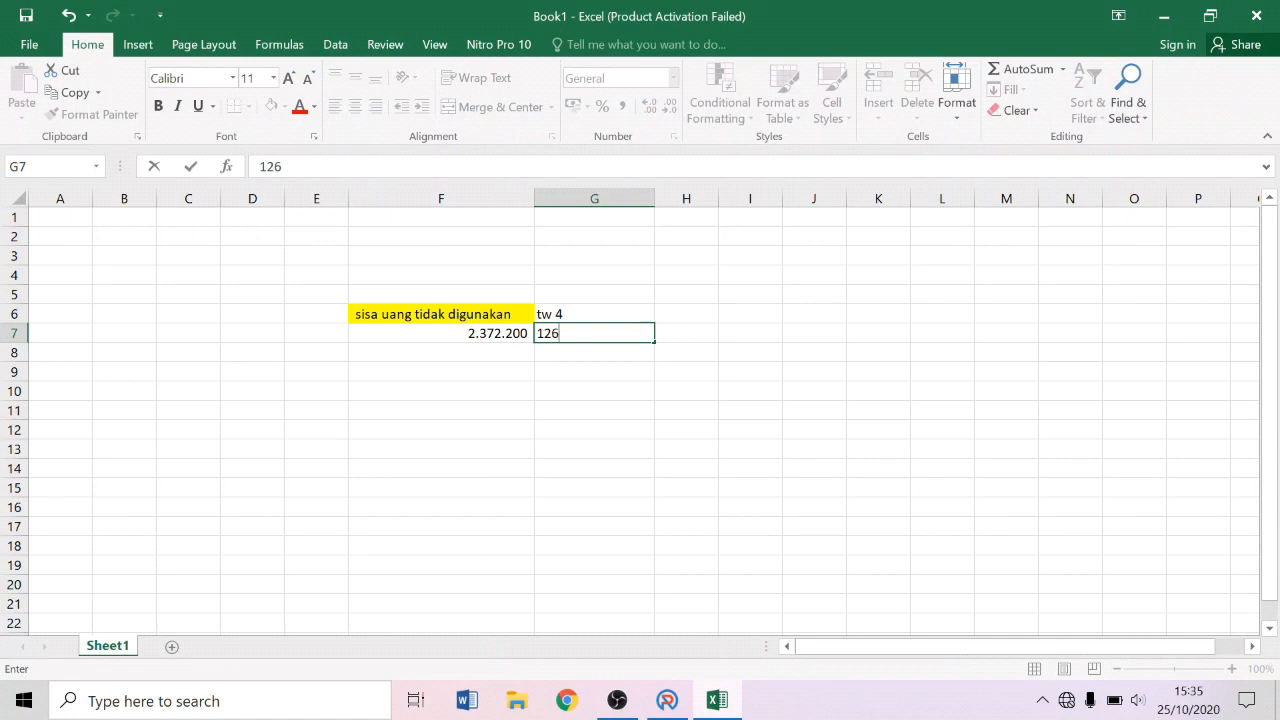
pyautogui.write('0000')
pyautogui.press('Return')
pyautogui.click(594, 198)
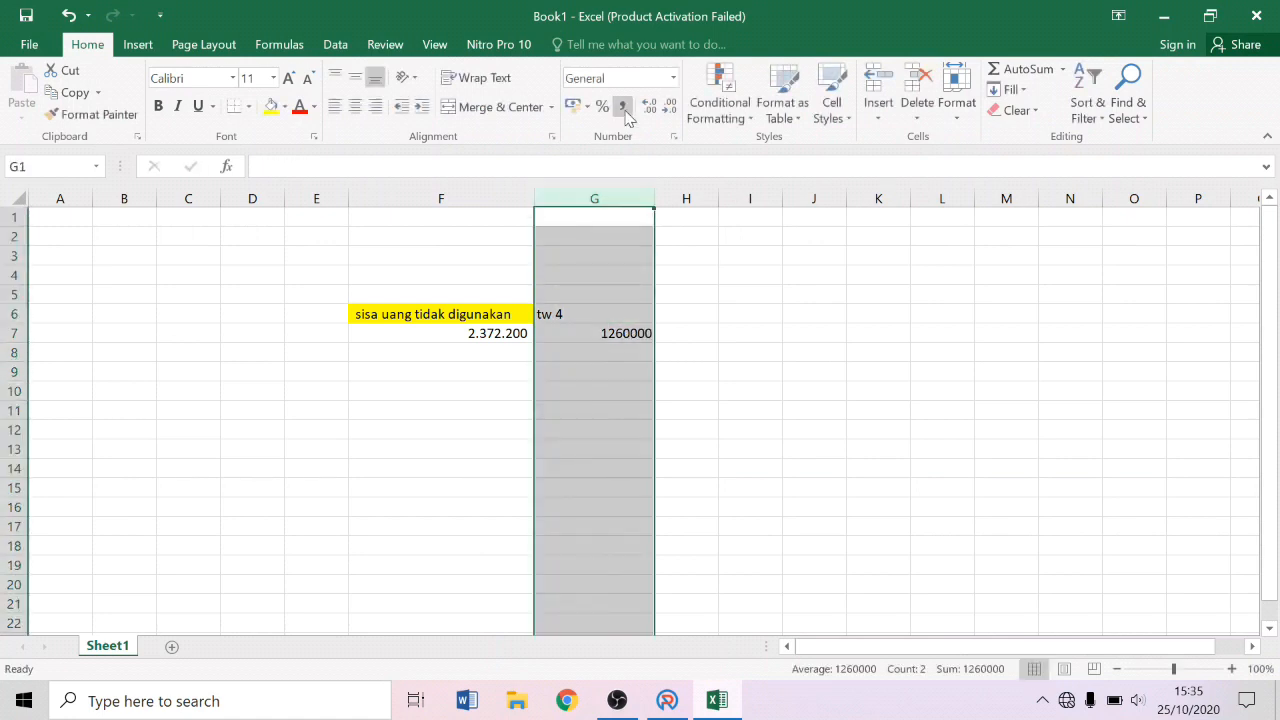
pyautogui.click(624, 106)
pyautogui.click(773, 404)
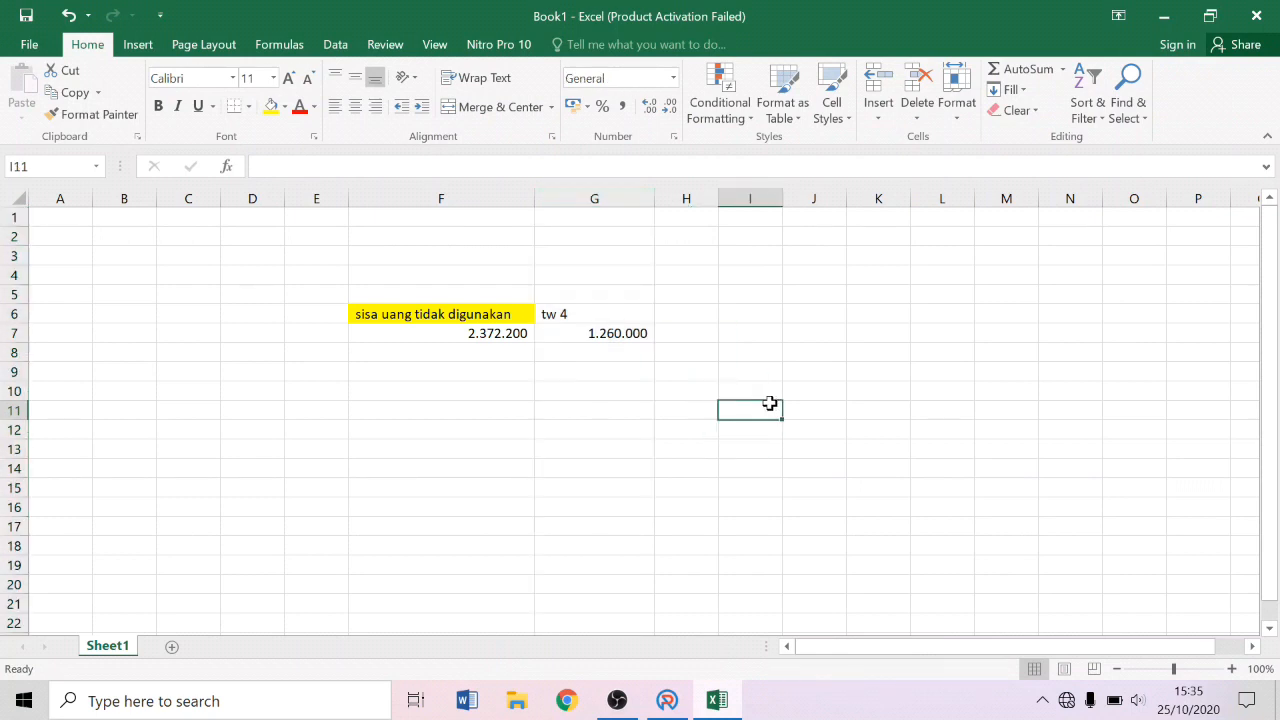
# Fill the "tw 4" heading cell yellow and put an outside border around cells F6:G7
pyautogui.click(590, 312)
pyautogui.click(270, 106)
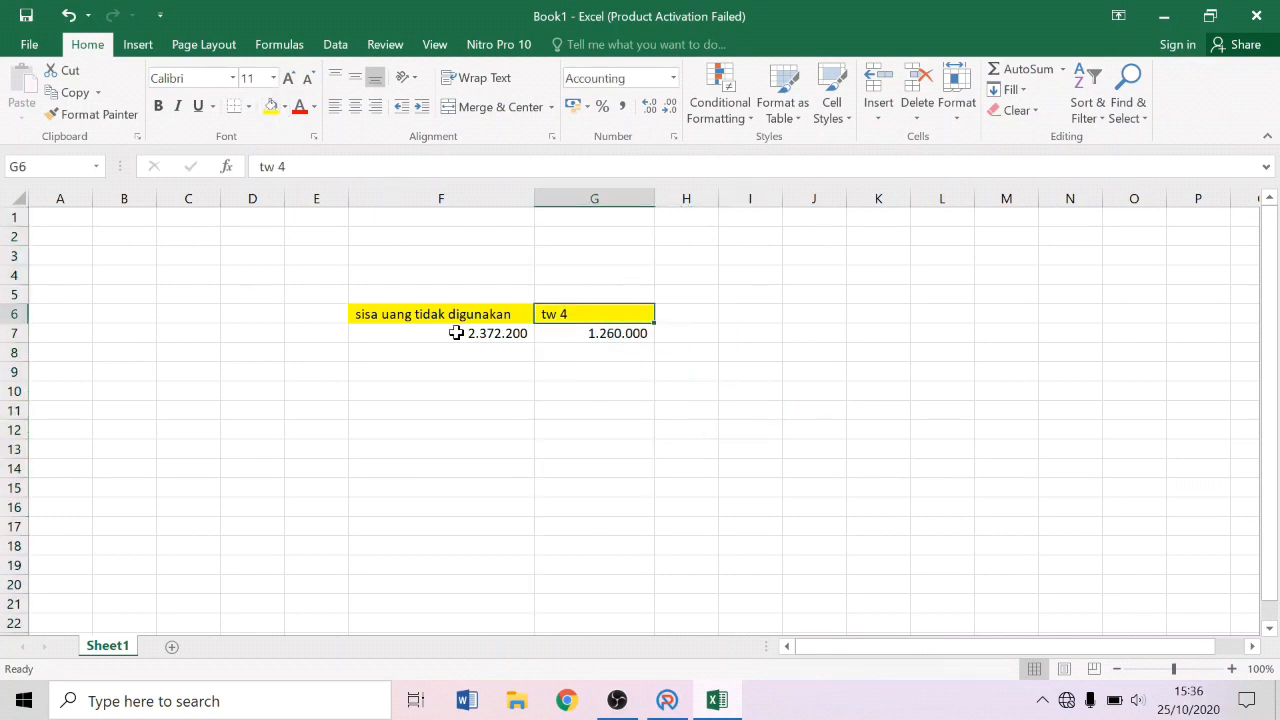
pyautogui.moveTo(380, 316); pyautogui.dragTo(614, 337)
pyautogui.click(249, 110)
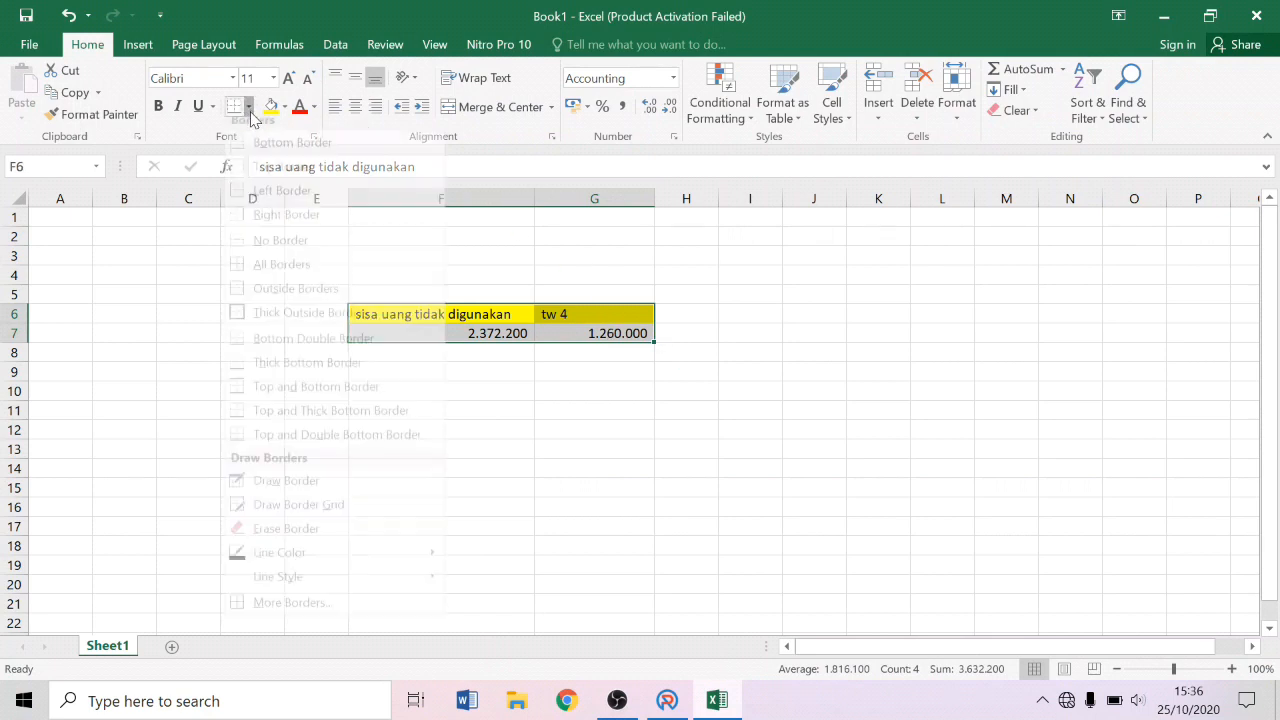
pyautogui.click(288, 298)
pyautogui.click(788, 371)
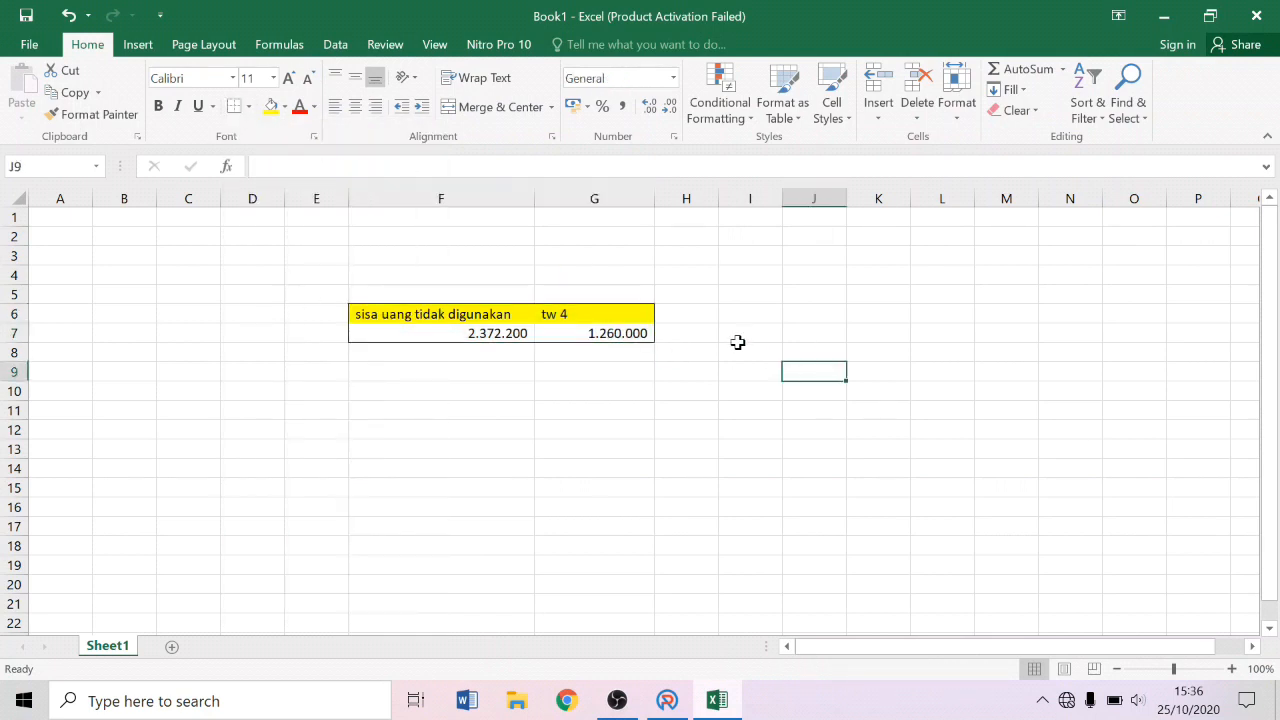
# Calculate the difference between the unused balance and the tw 4 amount in cell I7 with =F7-G7
pyautogui.click(726, 333)
pyautogui.write('=')
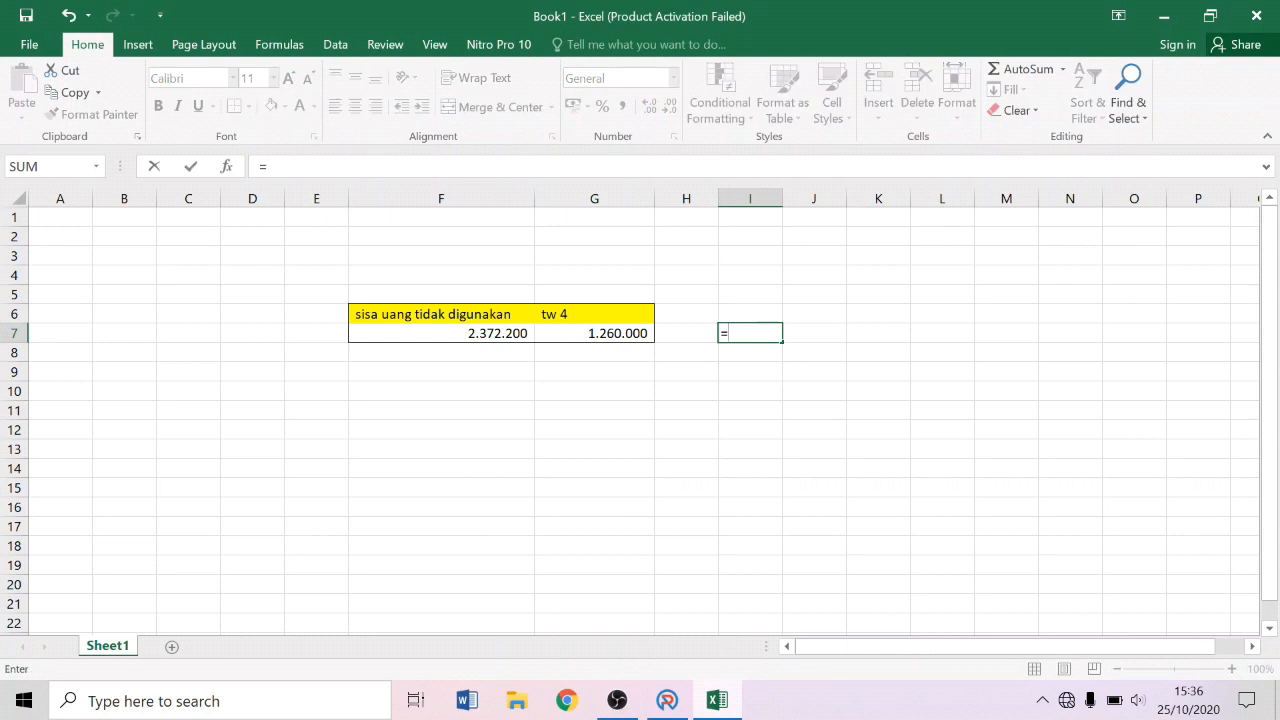
pyautogui.click(452, 332)
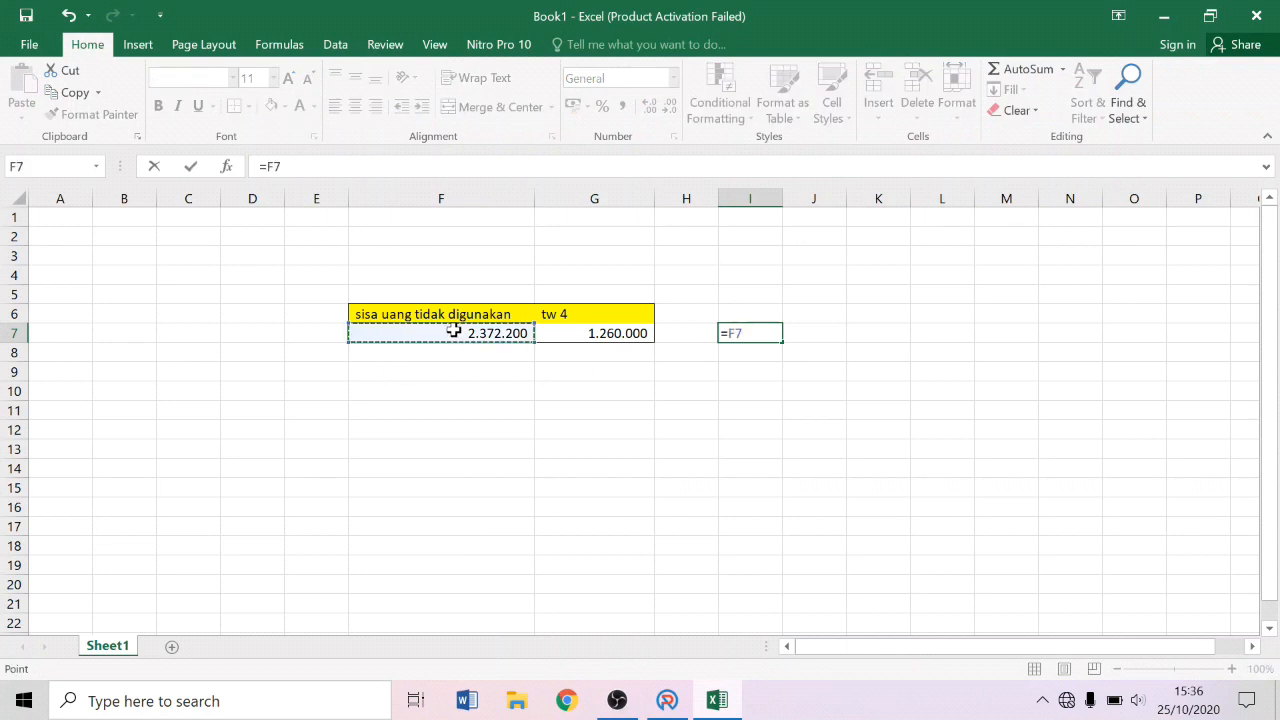
pyautogui.write('-')
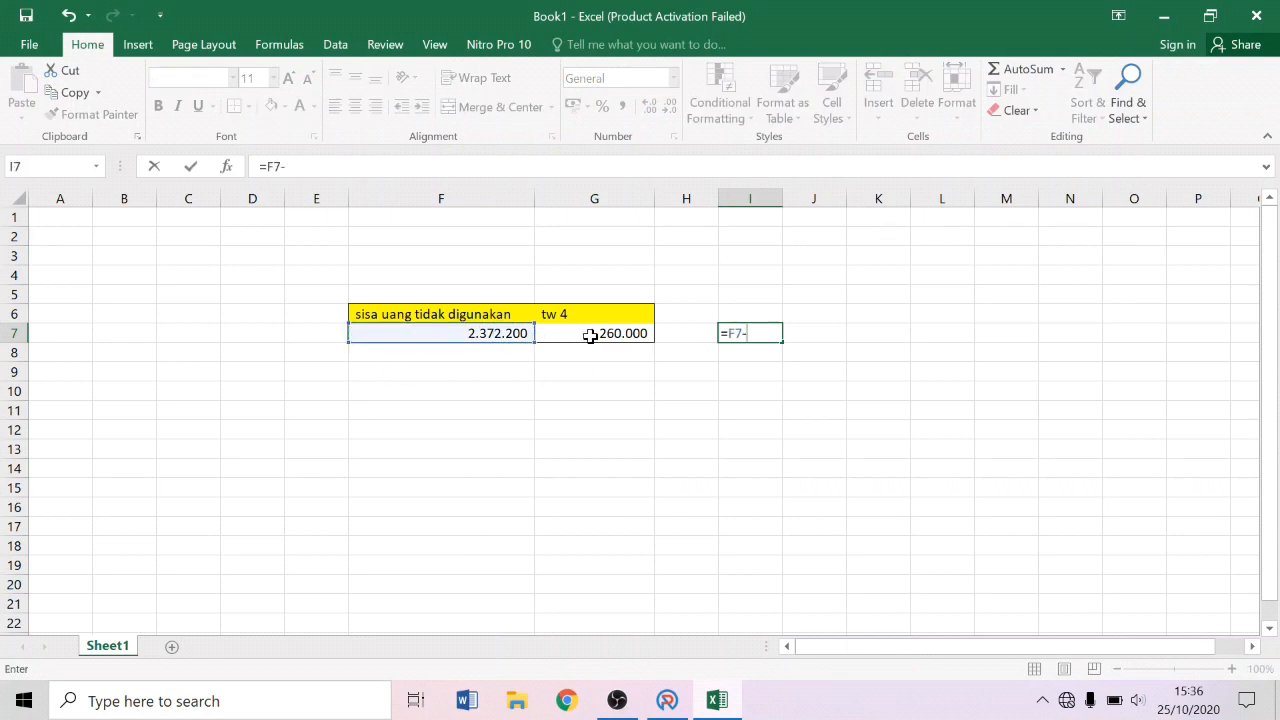
pyautogui.click(597, 332)
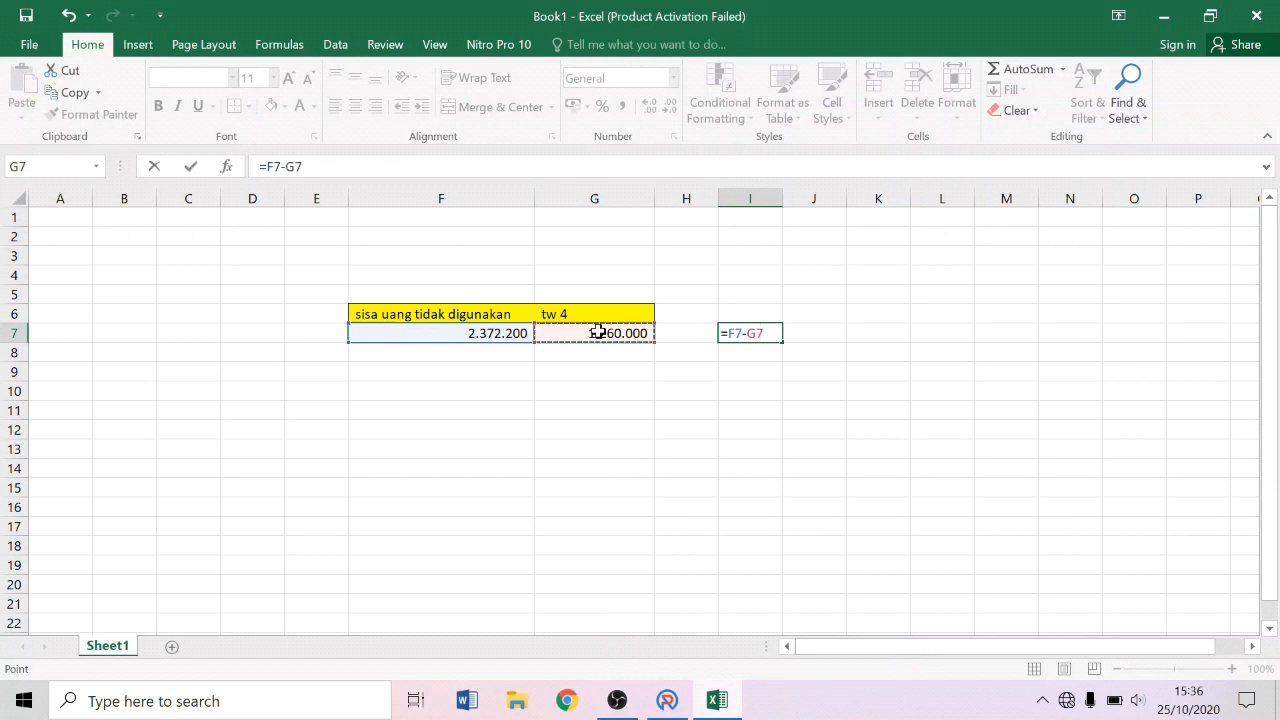
pyautogui.press('Return')
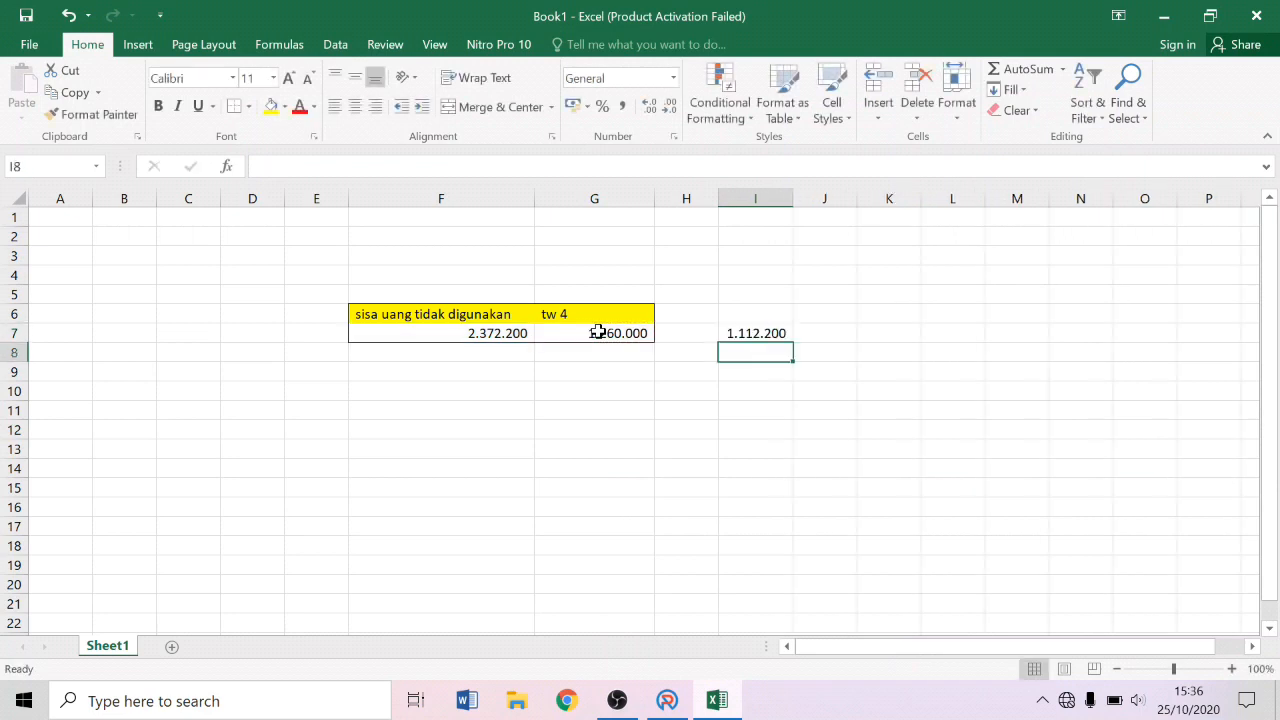
pyautogui.click(762, 332)
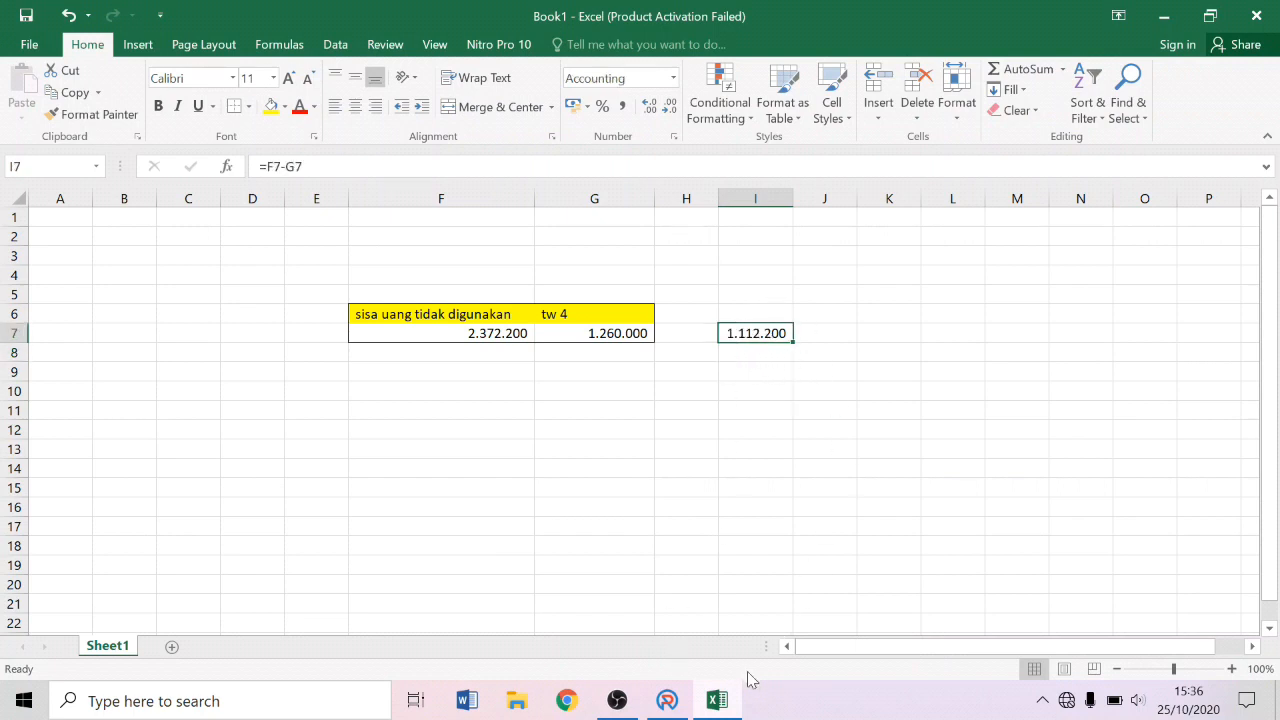
# In ARKAS, set the Pembayaran Listrik Bulanan item's Triwulan 4 volume to -1 and its unit price to the Excel difference, 1112200
pyautogui.click(660, 705)
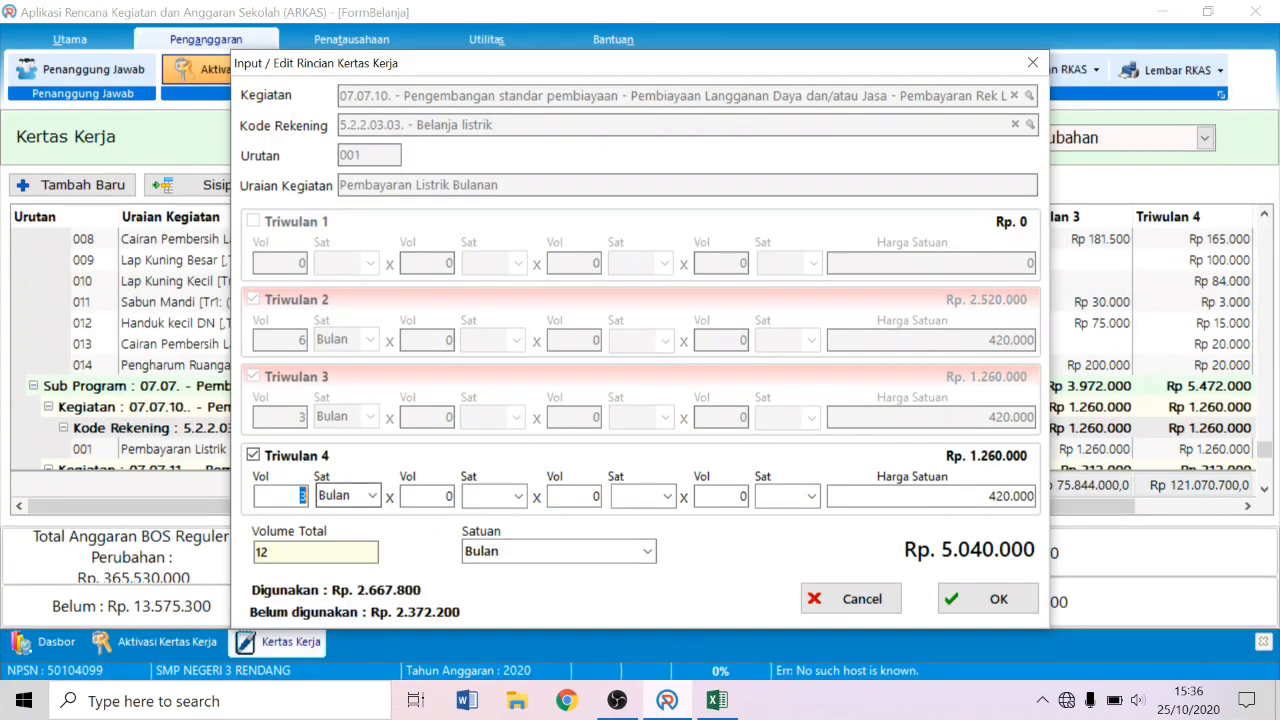
pyautogui.write('-1')
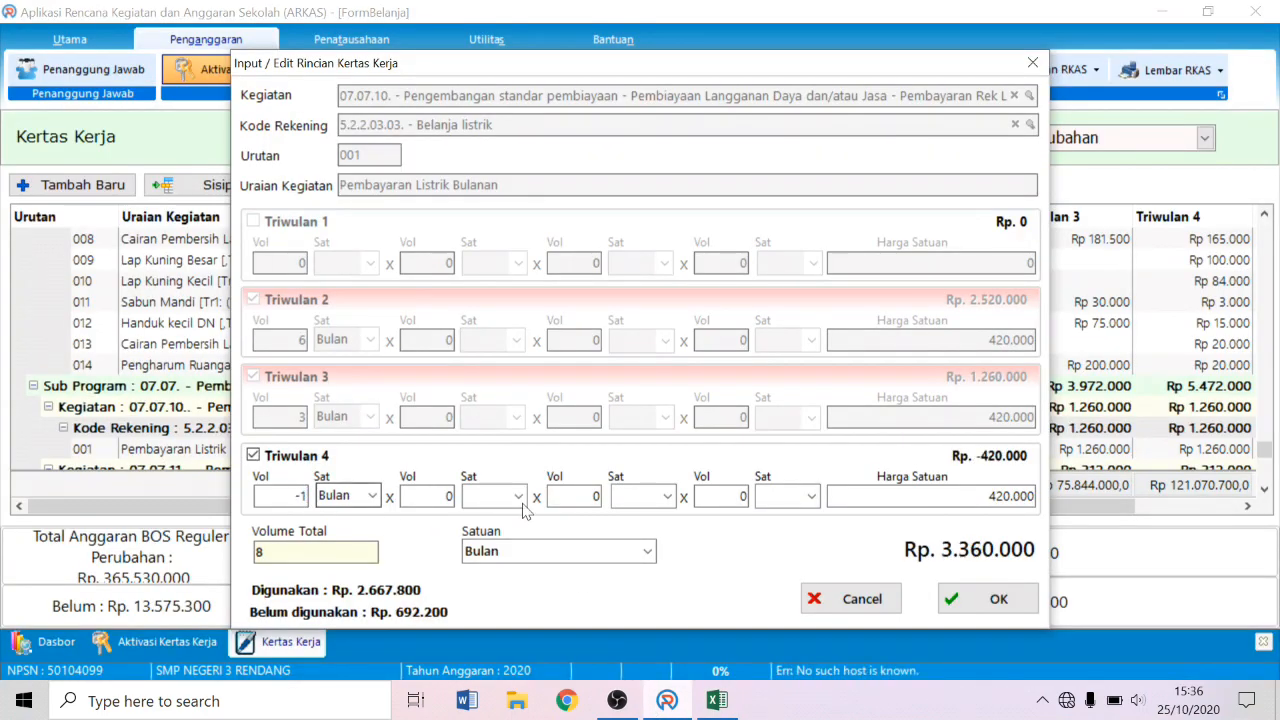
pyautogui.press('Tab')
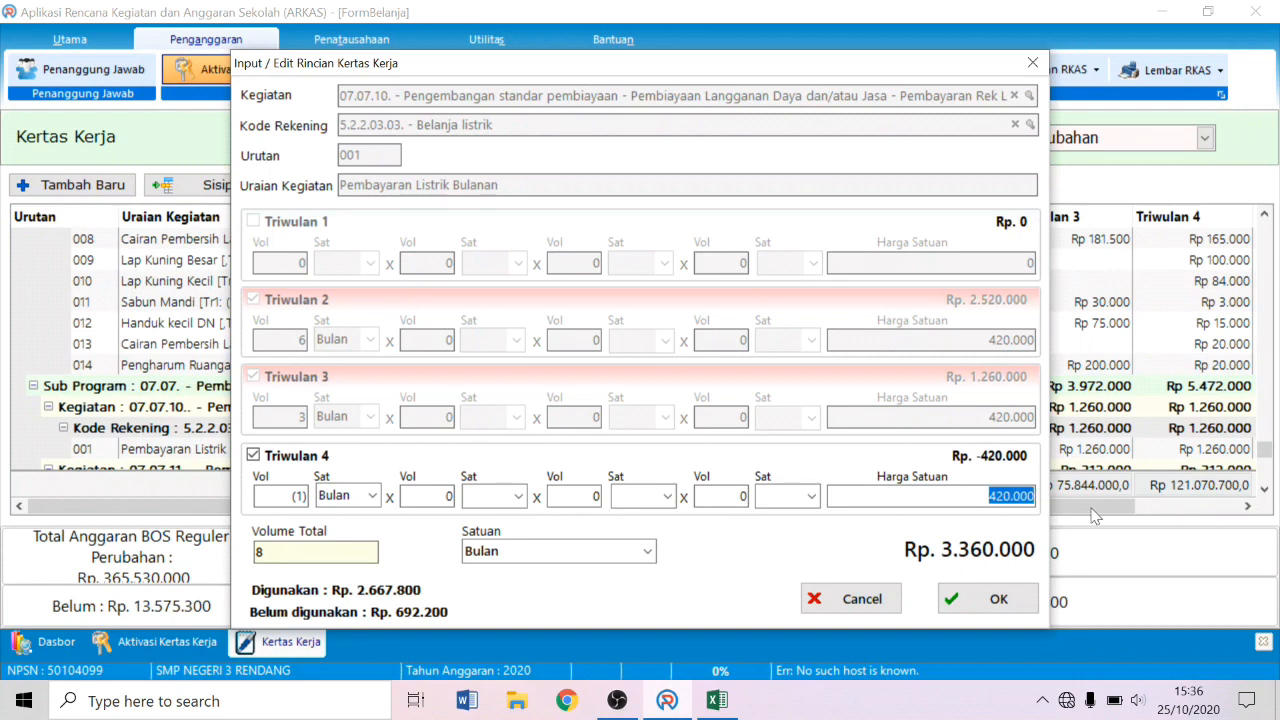
pyautogui.write('0')
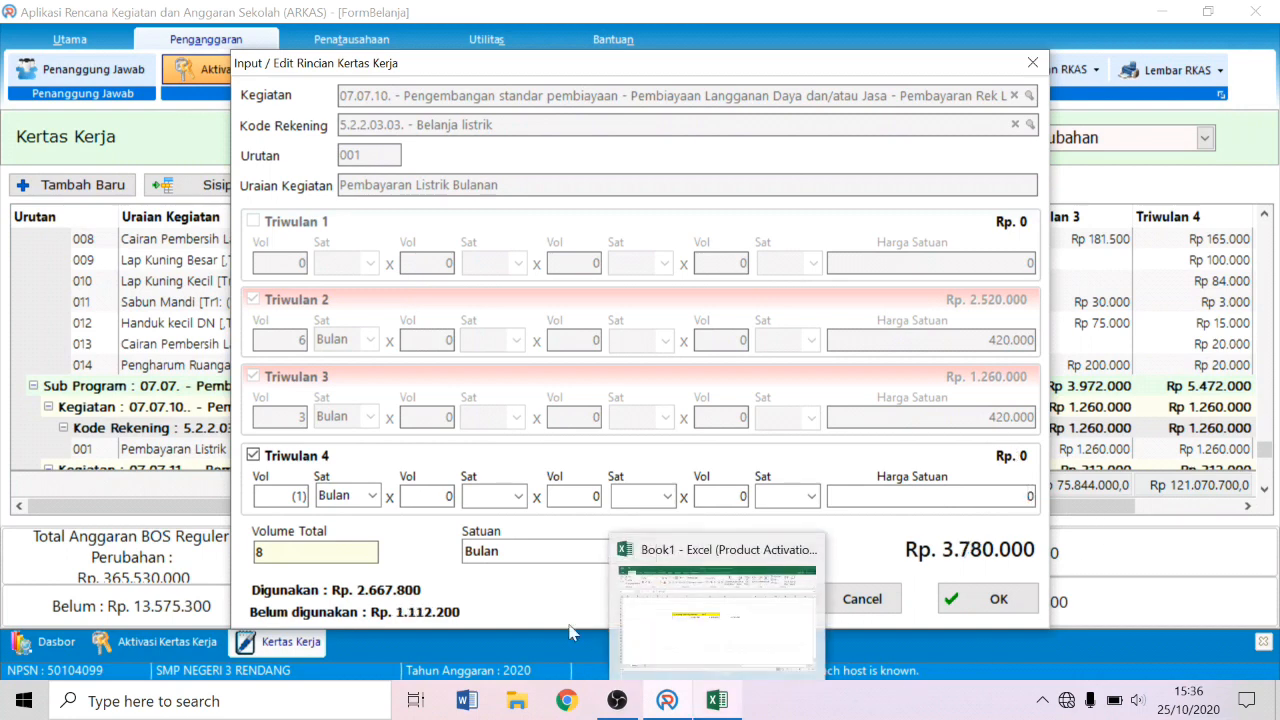
pyautogui.click(716, 703)
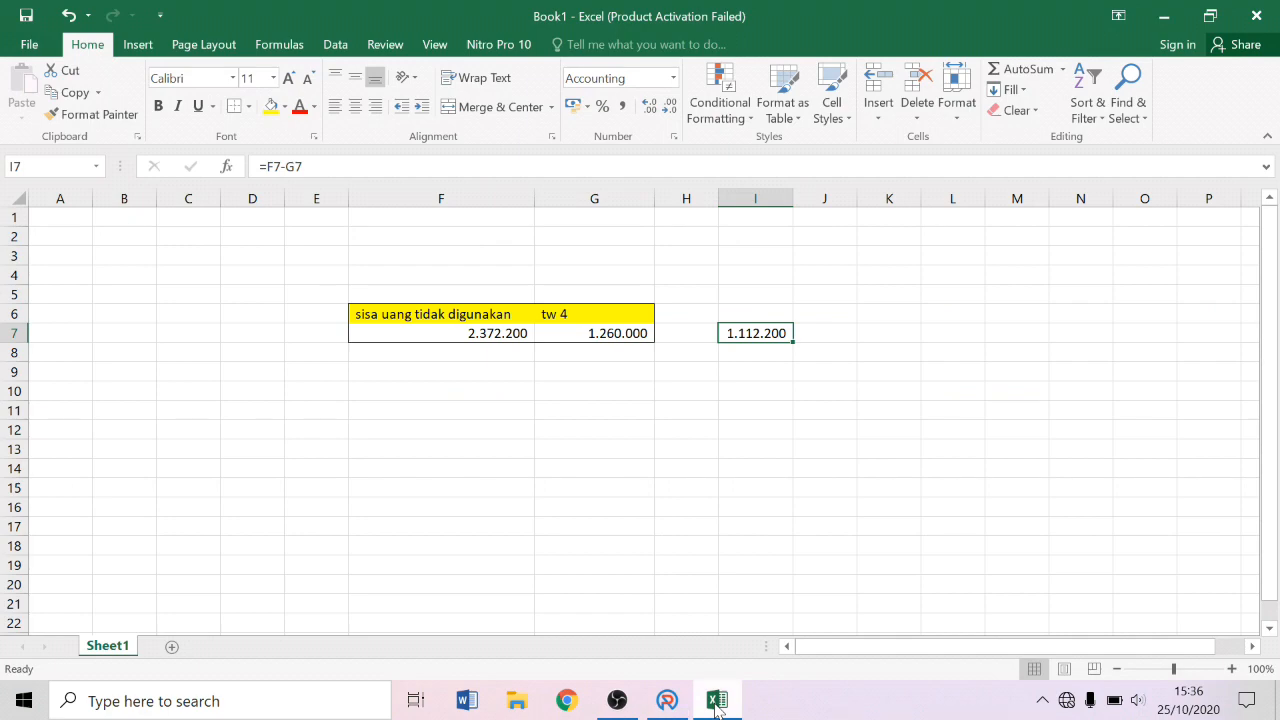
pyautogui.click(716, 704)
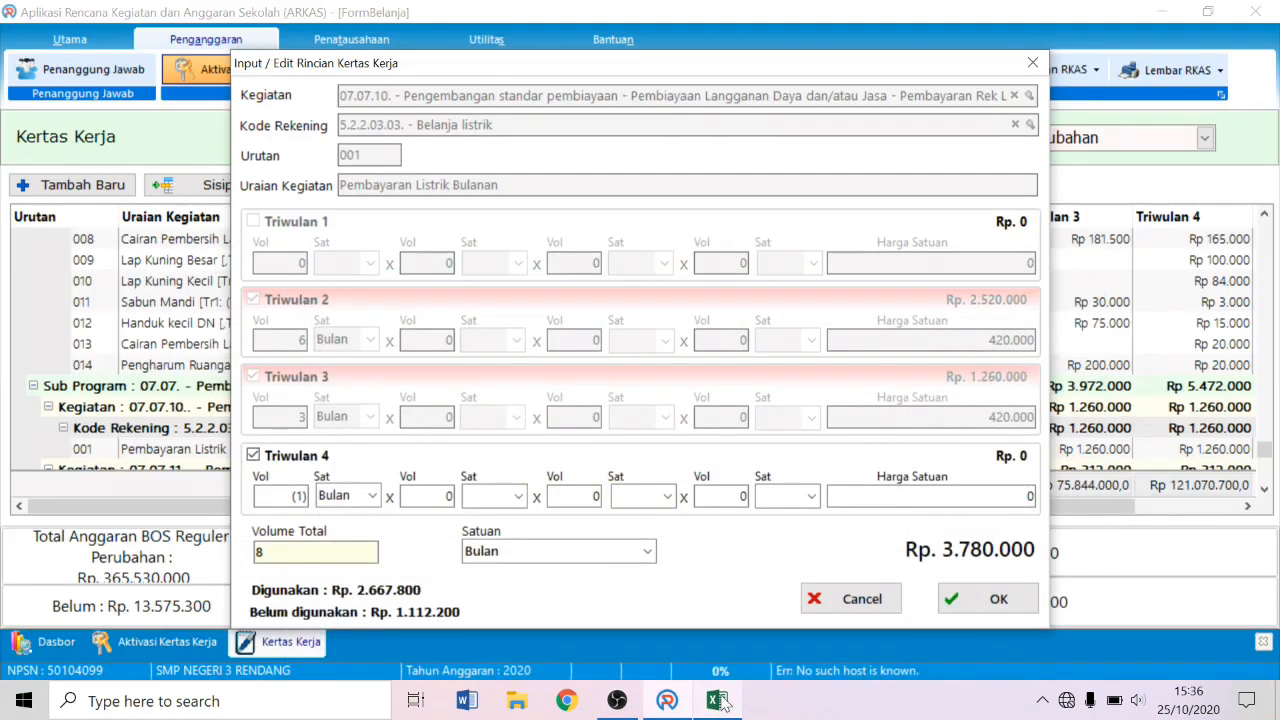
pyautogui.write('111220')
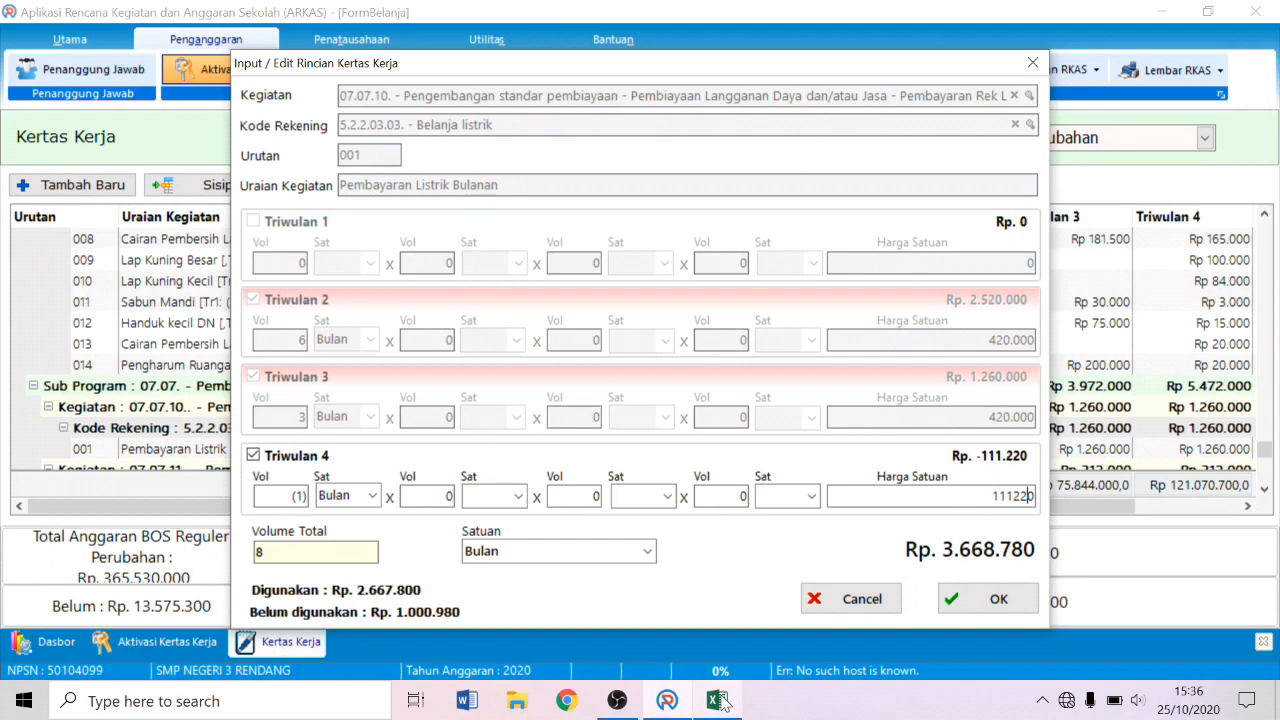
pyautogui.write('00')
pyautogui.press('BackSpace')
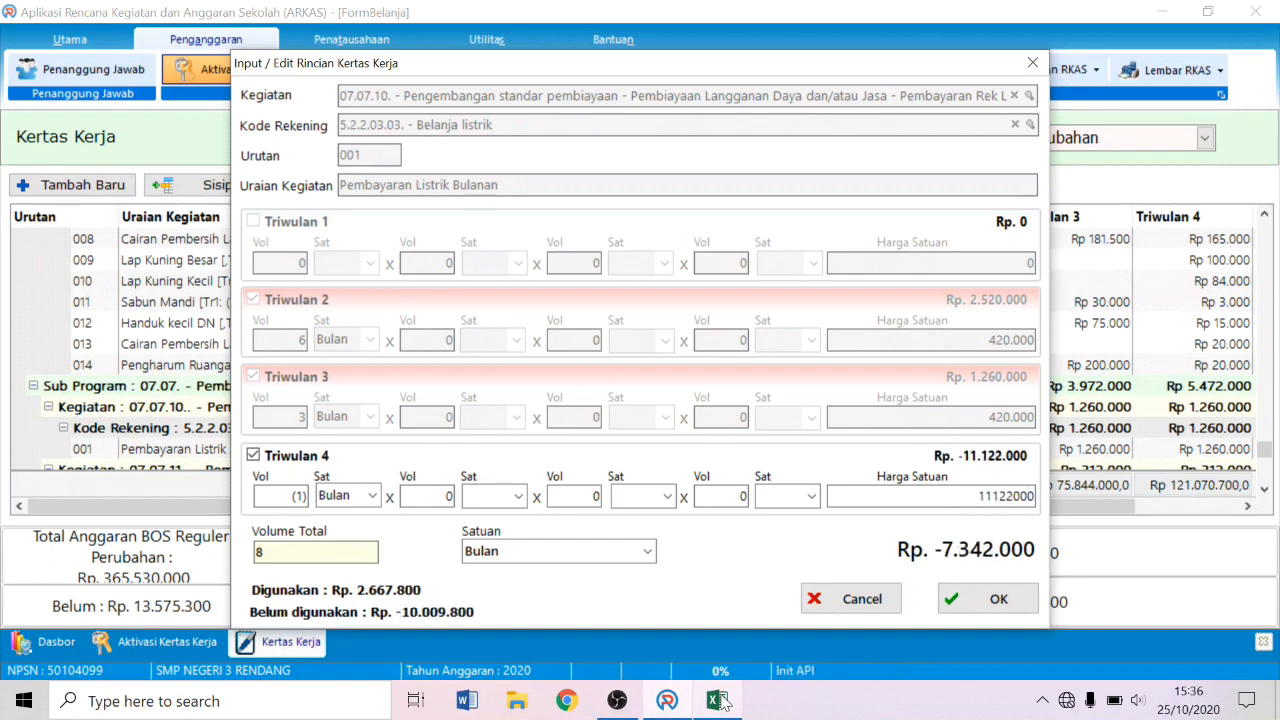
pyautogui.press('BackSpace')
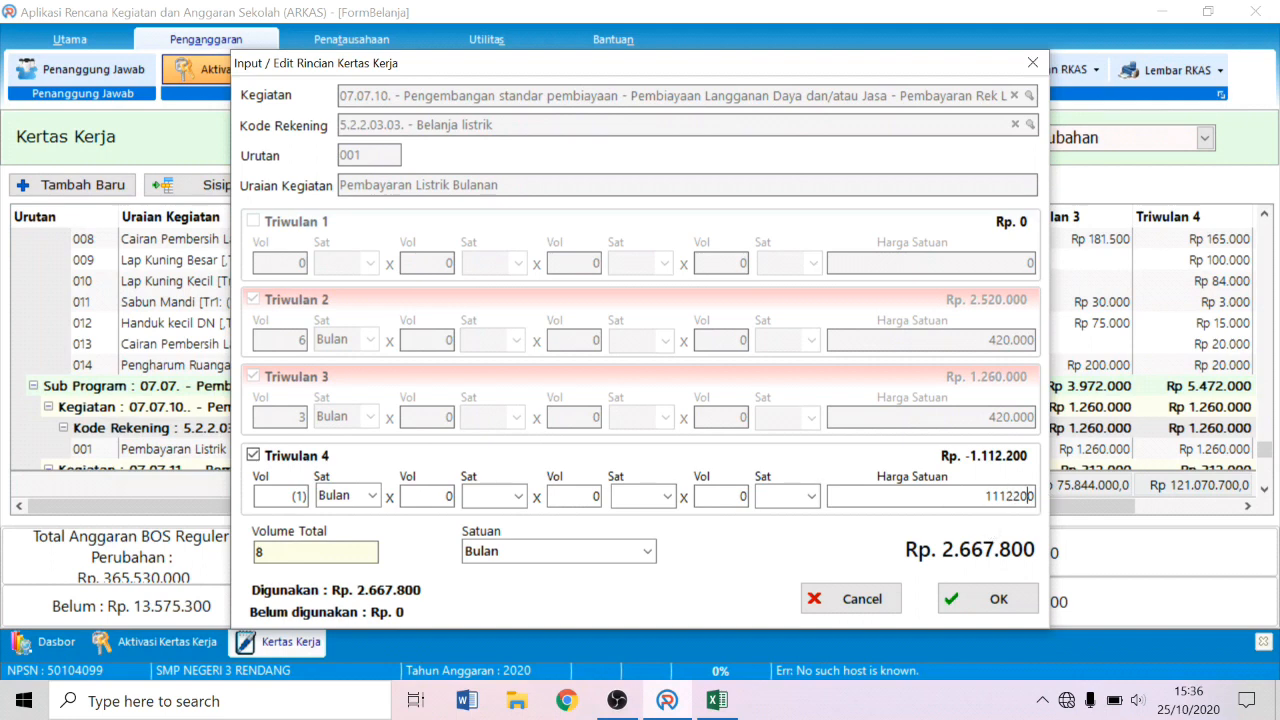
# Review the amounts in cells F7, G7 and I7 in Excel, and save the edited electricity item in ARKAS
pyautogui.moveTo(725, 706)
pyautogui.click(717, 700)
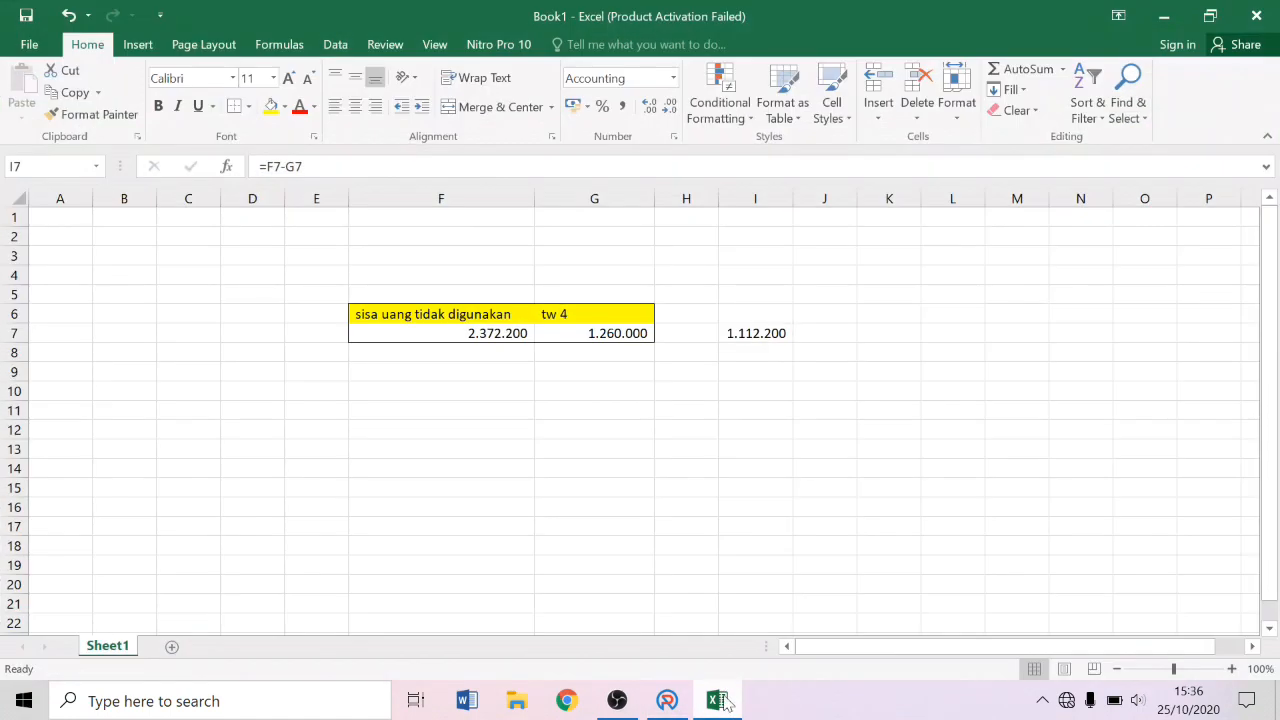
pyautogui.click(458, 316)
pyautogui.click(463, 331)
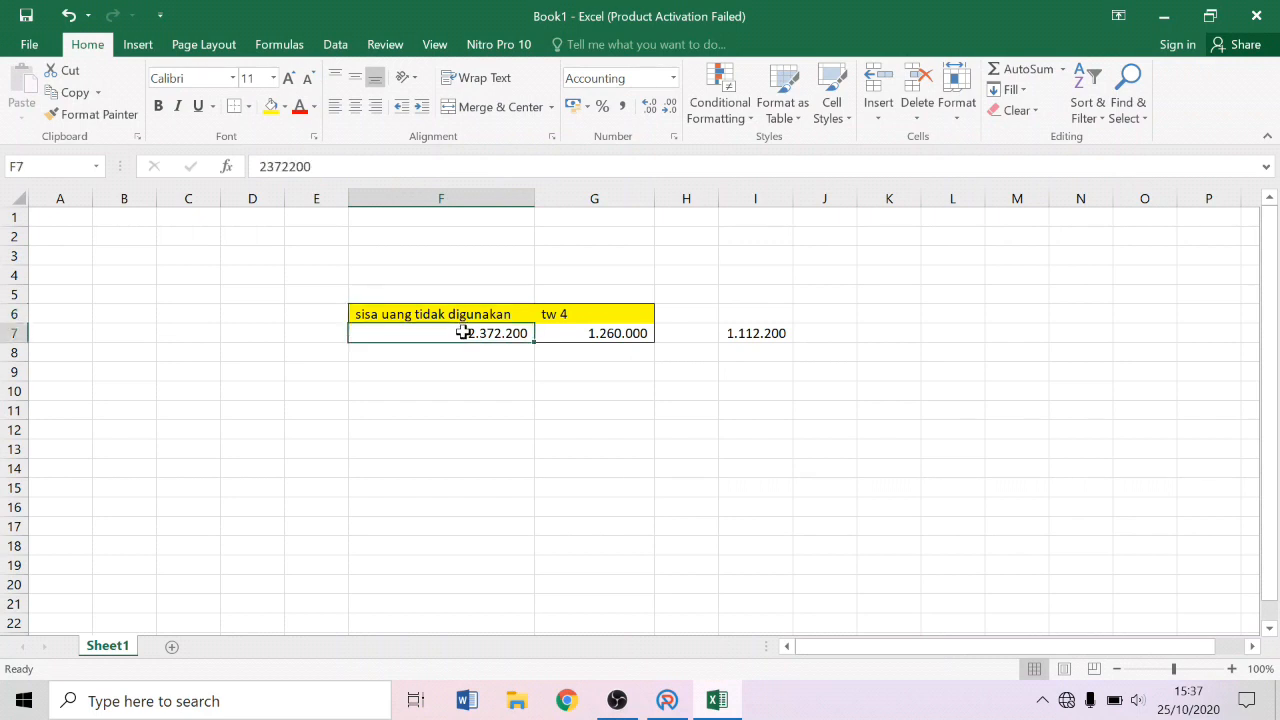
pyautogui.click(620, 332)
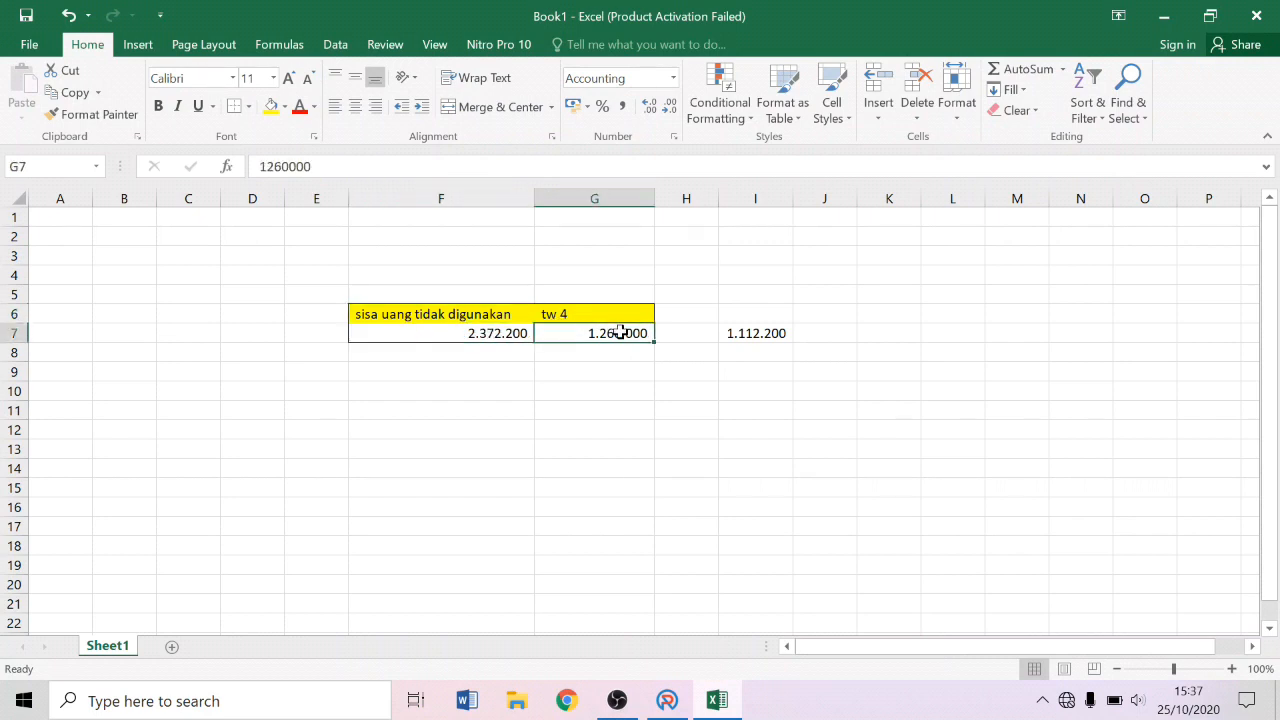
pyautogui.click(768, 332)
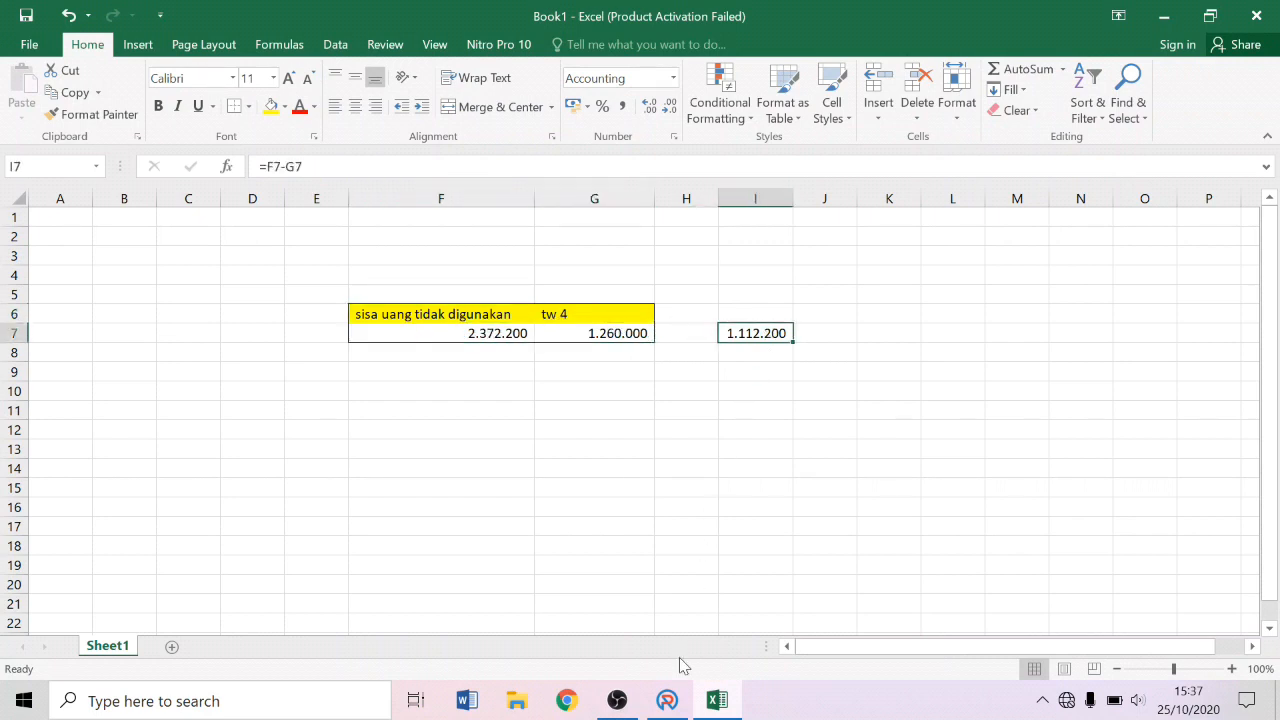
pyautogui.click(667, 700)
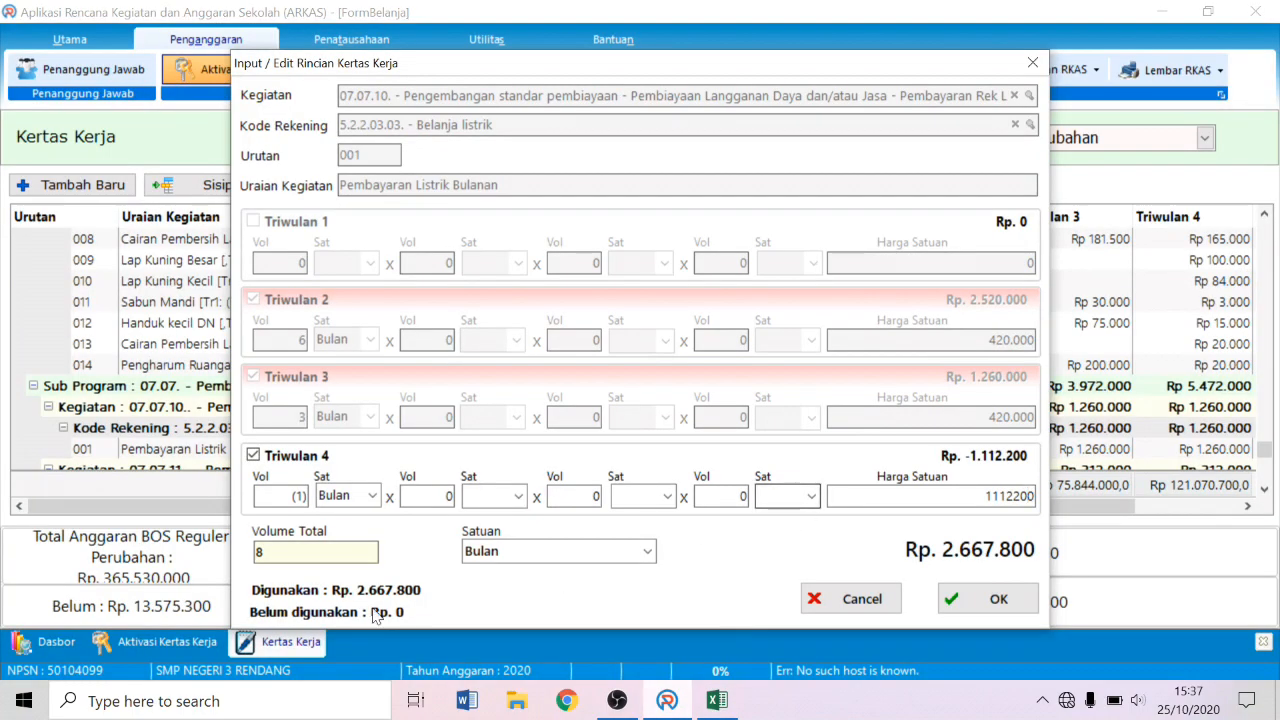
pyautogui.click(958, 598)
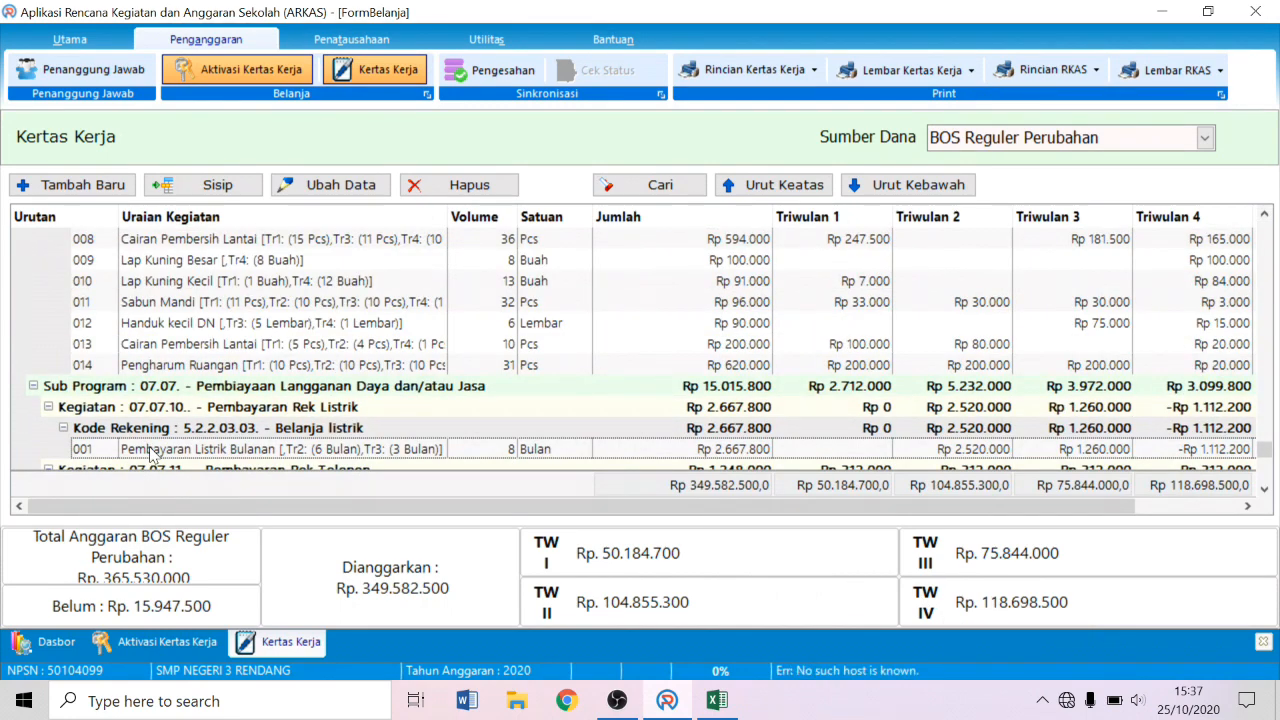
# Insert a new item described as "Pembayaran listrik tw 4" under Belanja listrik and enable its Triwulan 4 budget
pyautogui.click(214, 188)
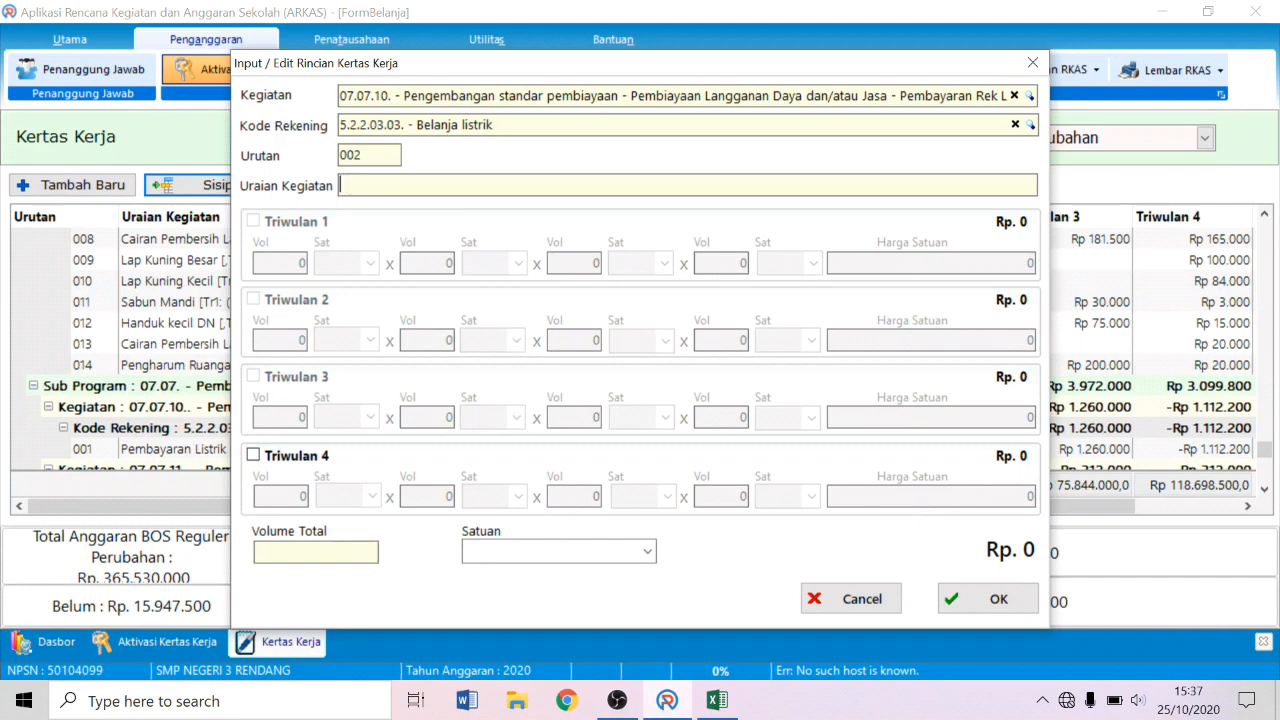
pyautogui.write('Pembayaran litre')
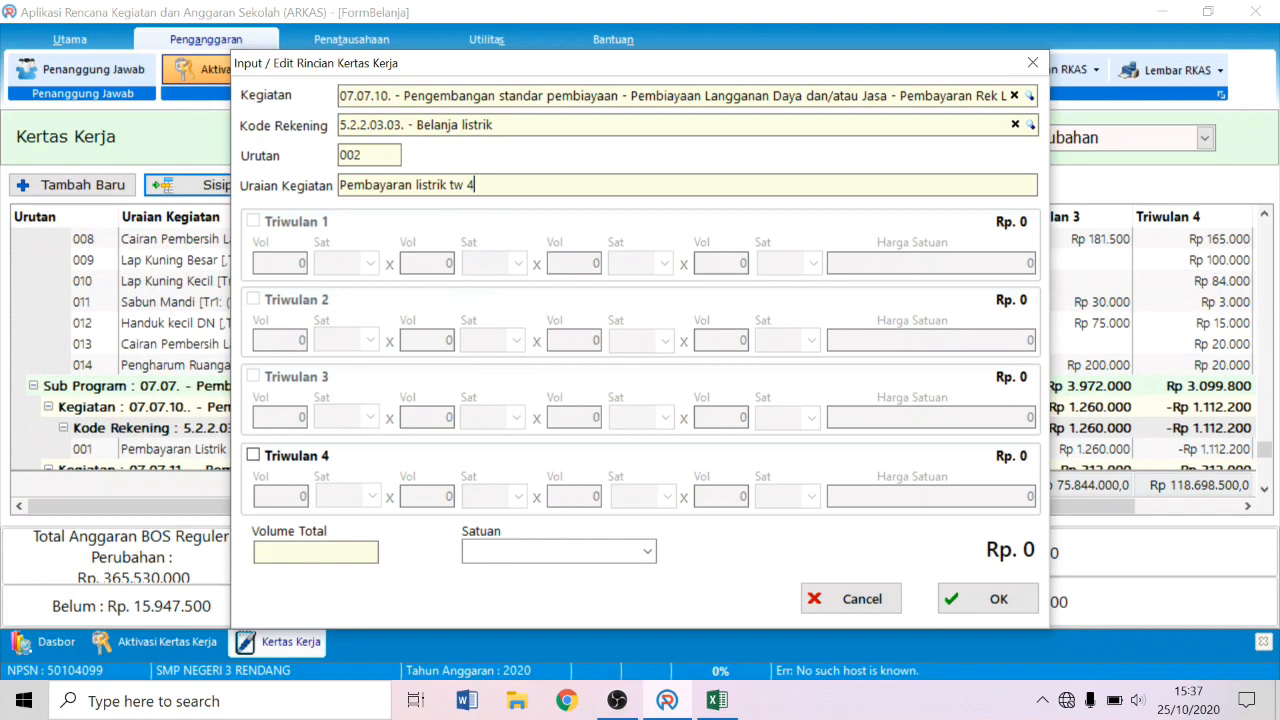
pyautogui.click(253, 455)
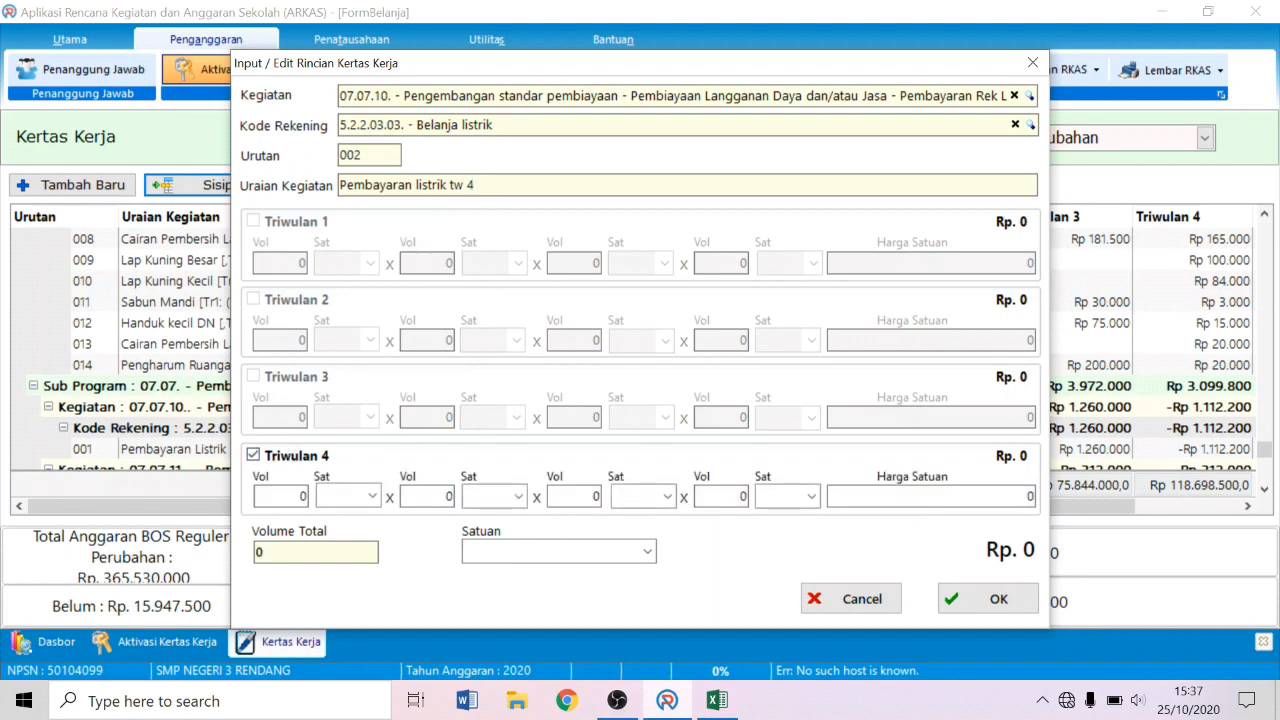
# Set the new electricity item's Triwulan 4 volume to 3 Bulan with a unit price of 420000
pyautogui.press('Tab')
pyautogui.write('3')
pyautogui.press('Tab')
pyautogui.click(370, 495)
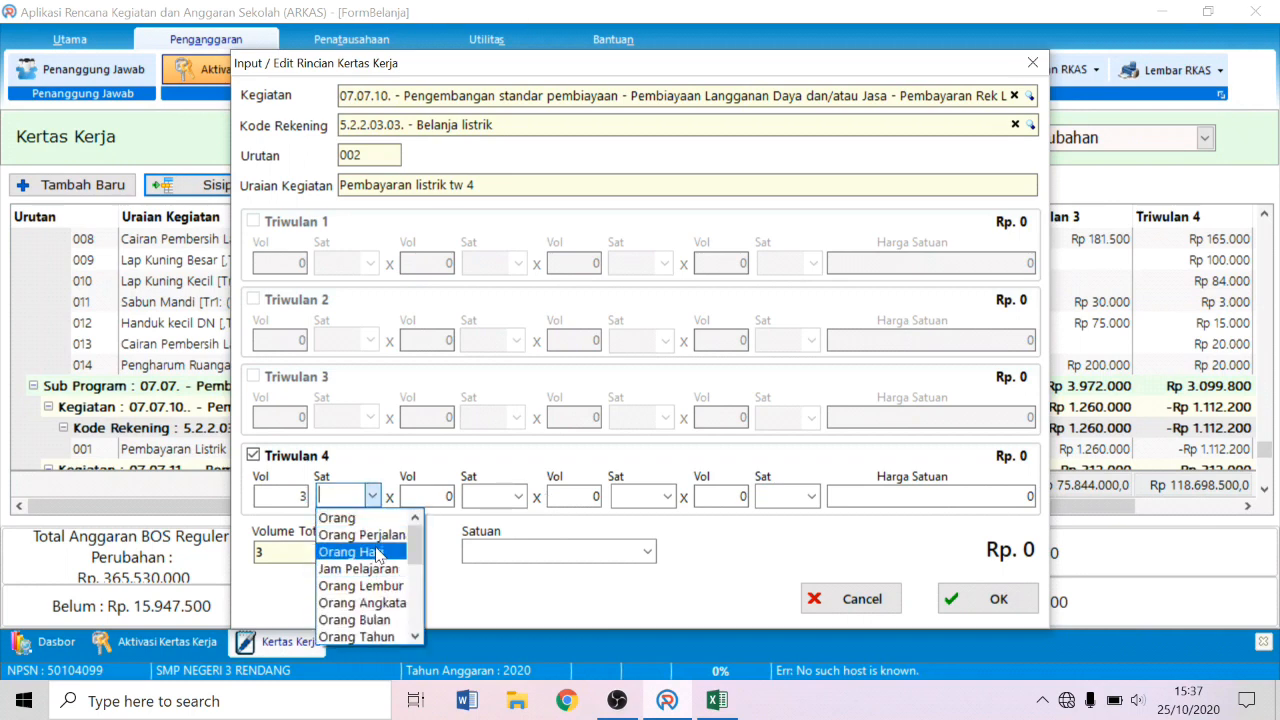
pyautogui.scroll(-1, 372, 545)
pyautogui.write('Bulan')
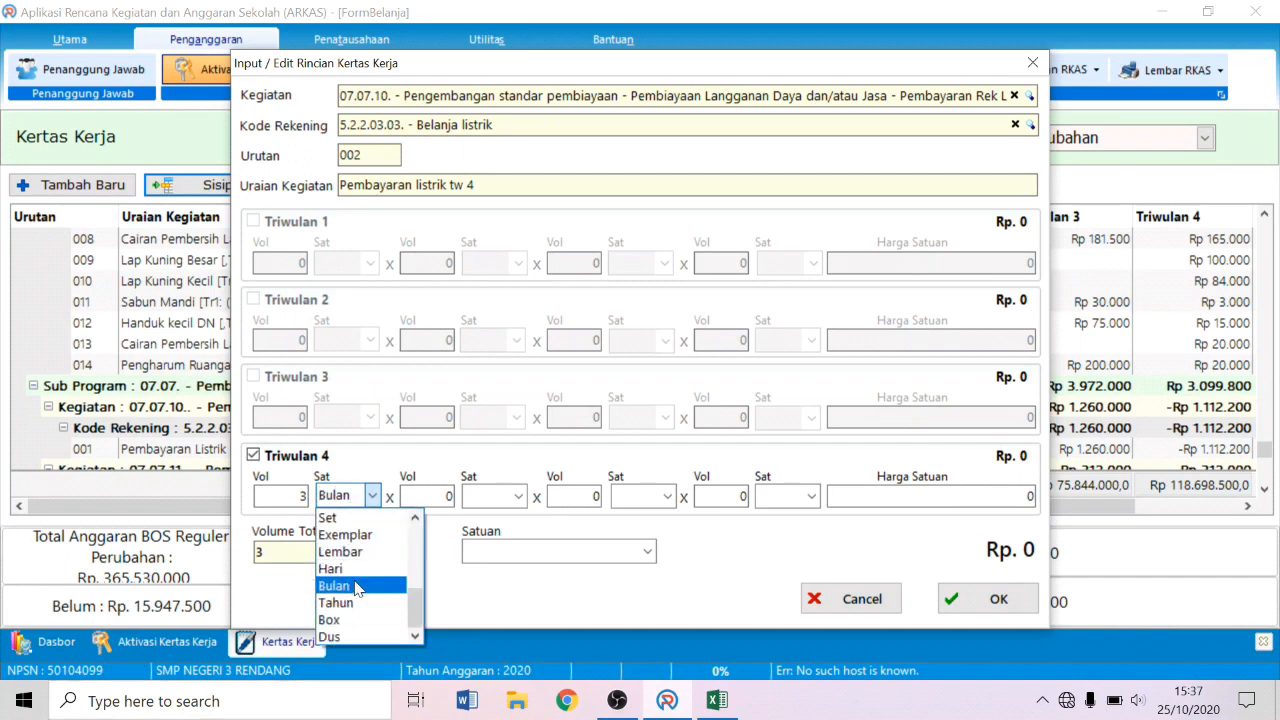
pyautogui.click(356, 586)
pyautogui.click(1030, 496)
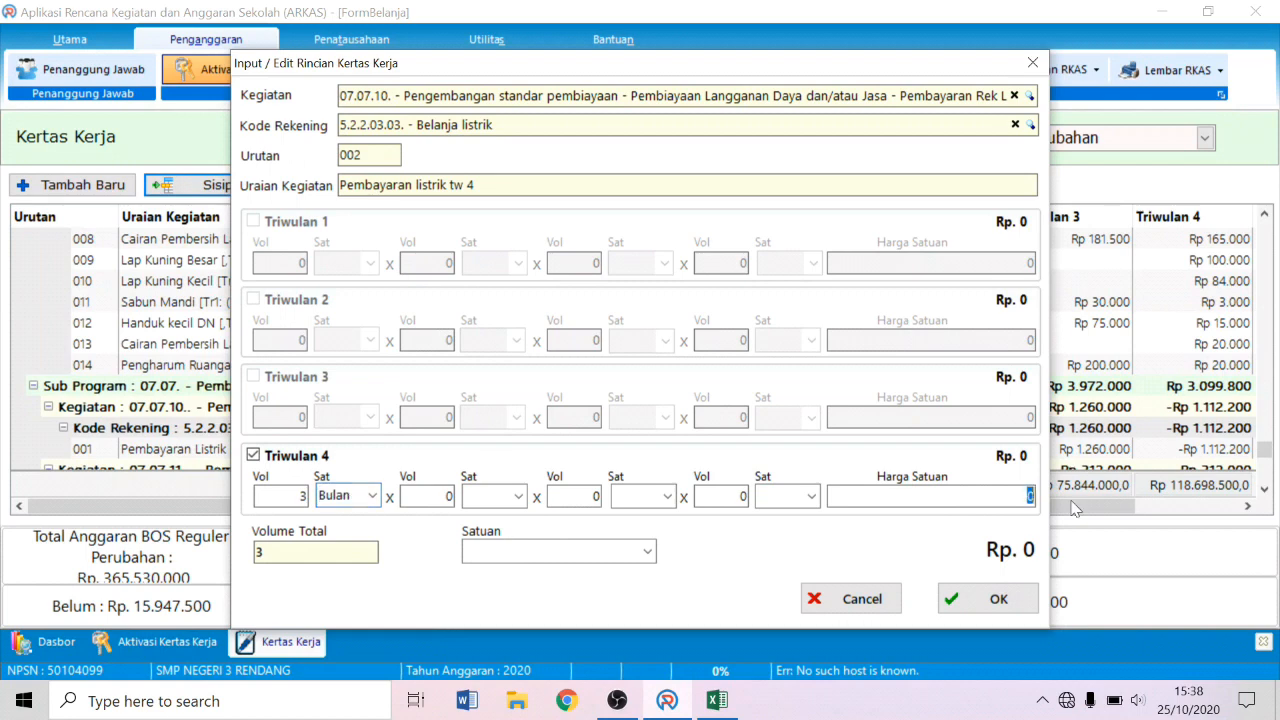
pyautogui.write('420000')
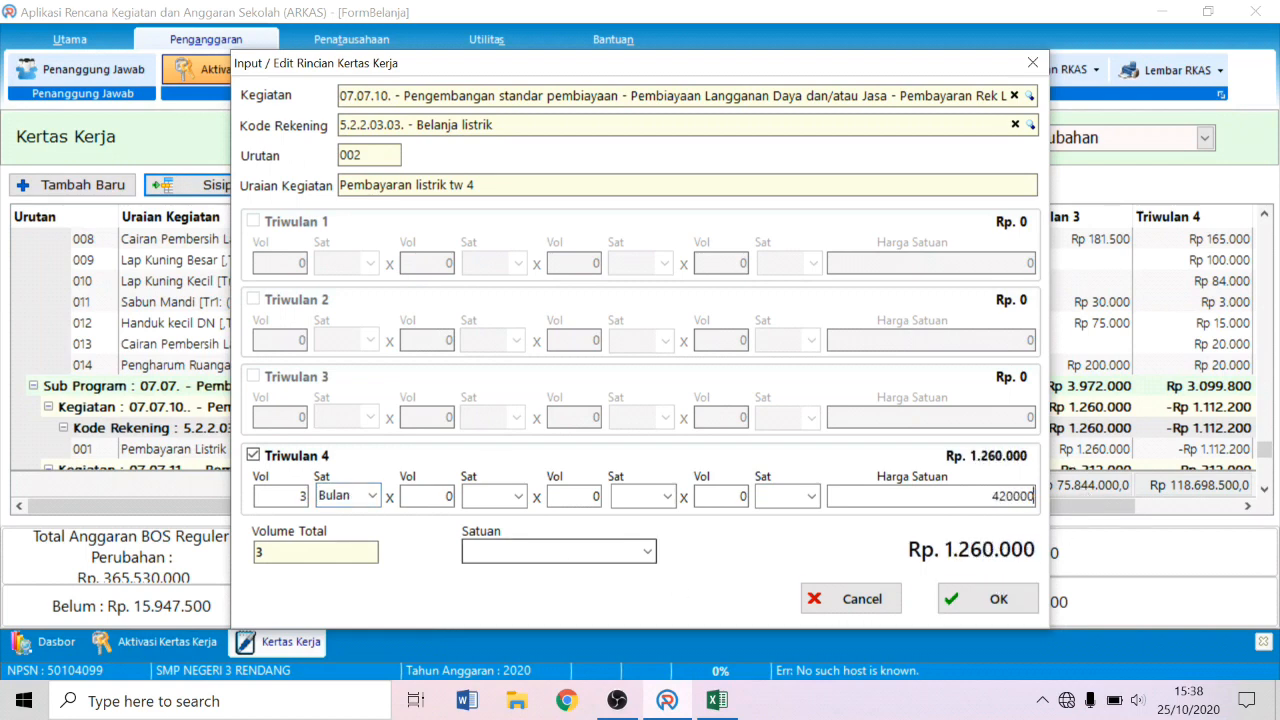
# Set the new electricity item's overall unit to Bulan and save the item
pyautogui.click(560, 551)
pyautogui.click(647, 551)
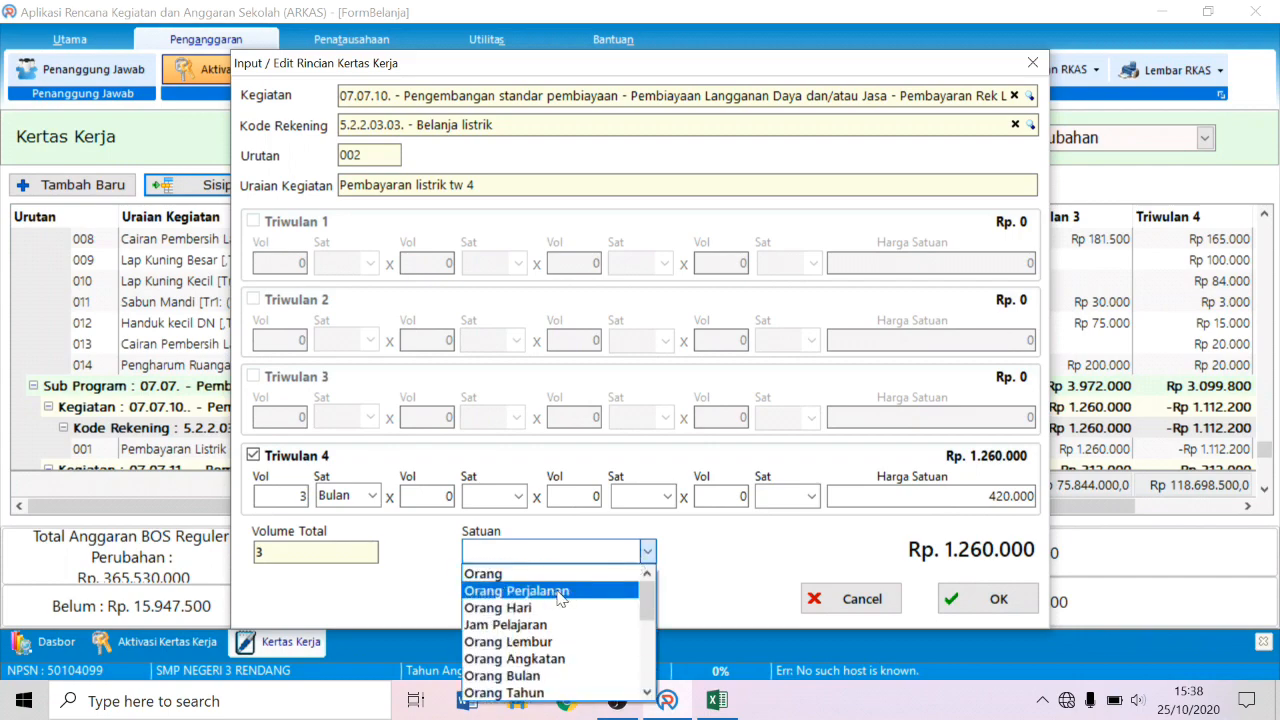
pyautogui.scroll(-1, 565, 600)
pyautogui.write('Bulan')
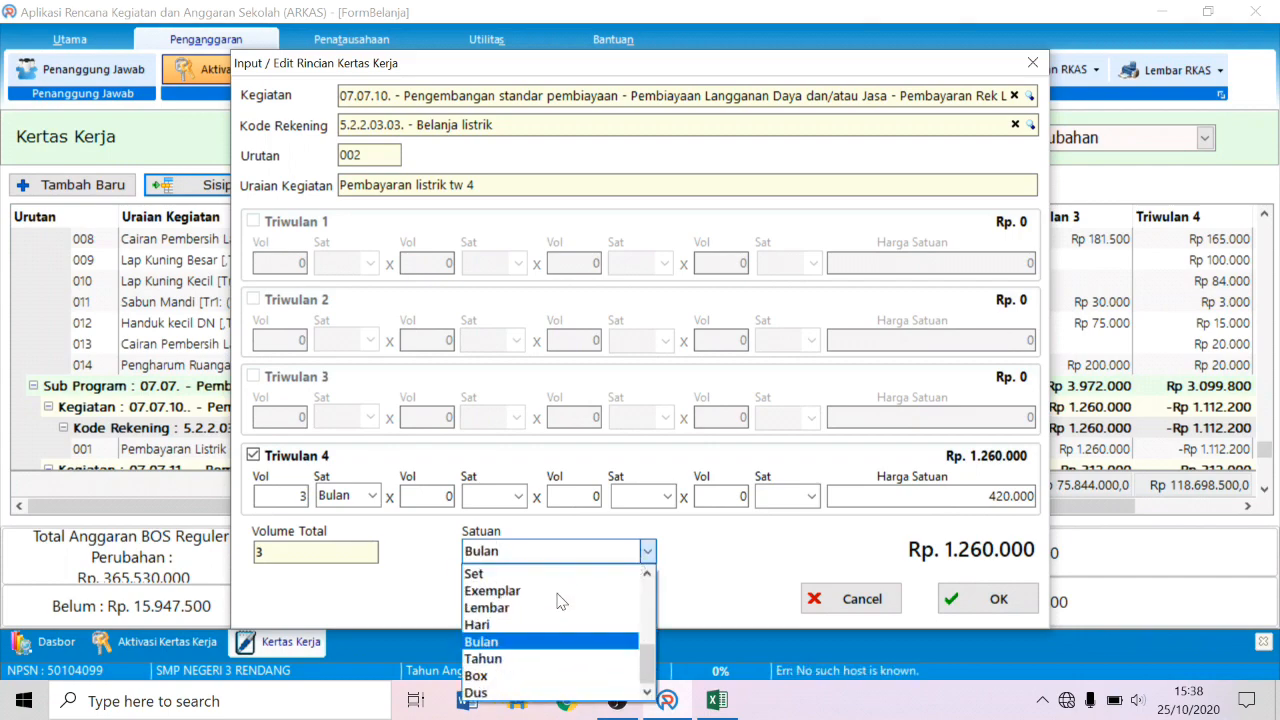
pyautogui.click(550, 641)
pyautogui.click(1000, 599)
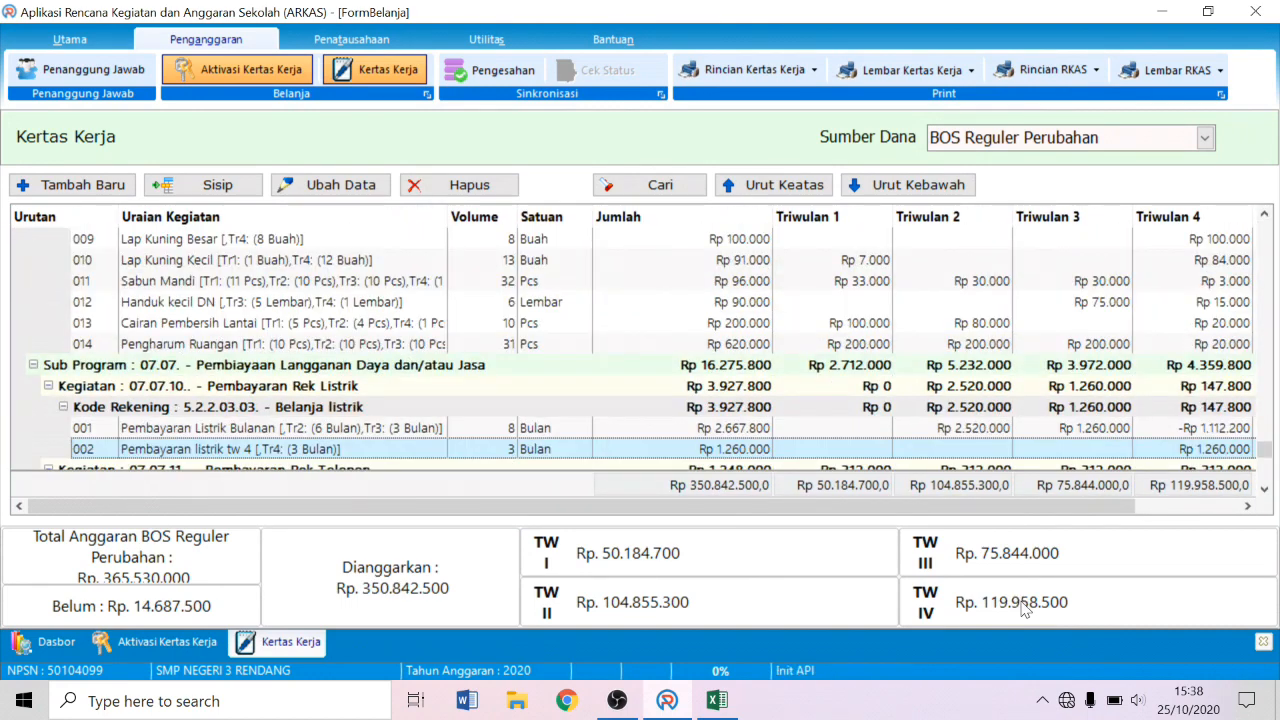
# Compare the Triwulan 4 amounts of the two Belanja listrik items and review the telephone, internet and water items below them
pyautogui.click(1264, 489)
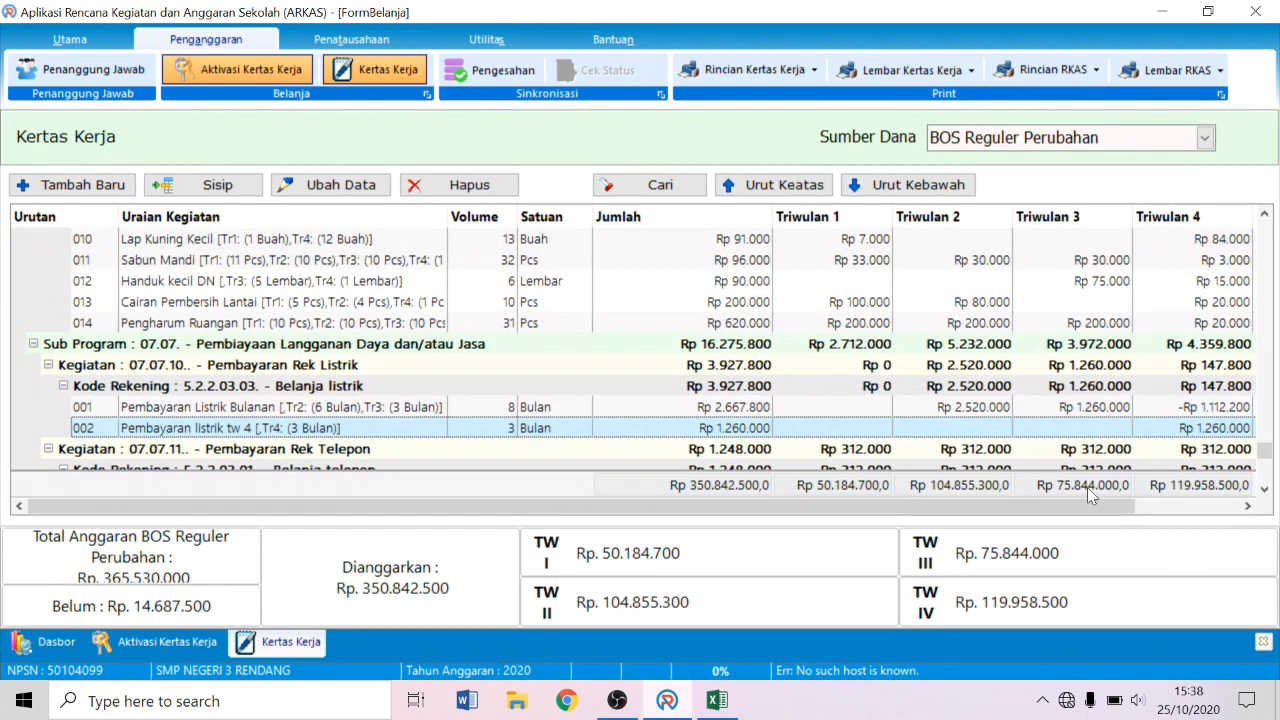
pyautogui.click(181, 410)
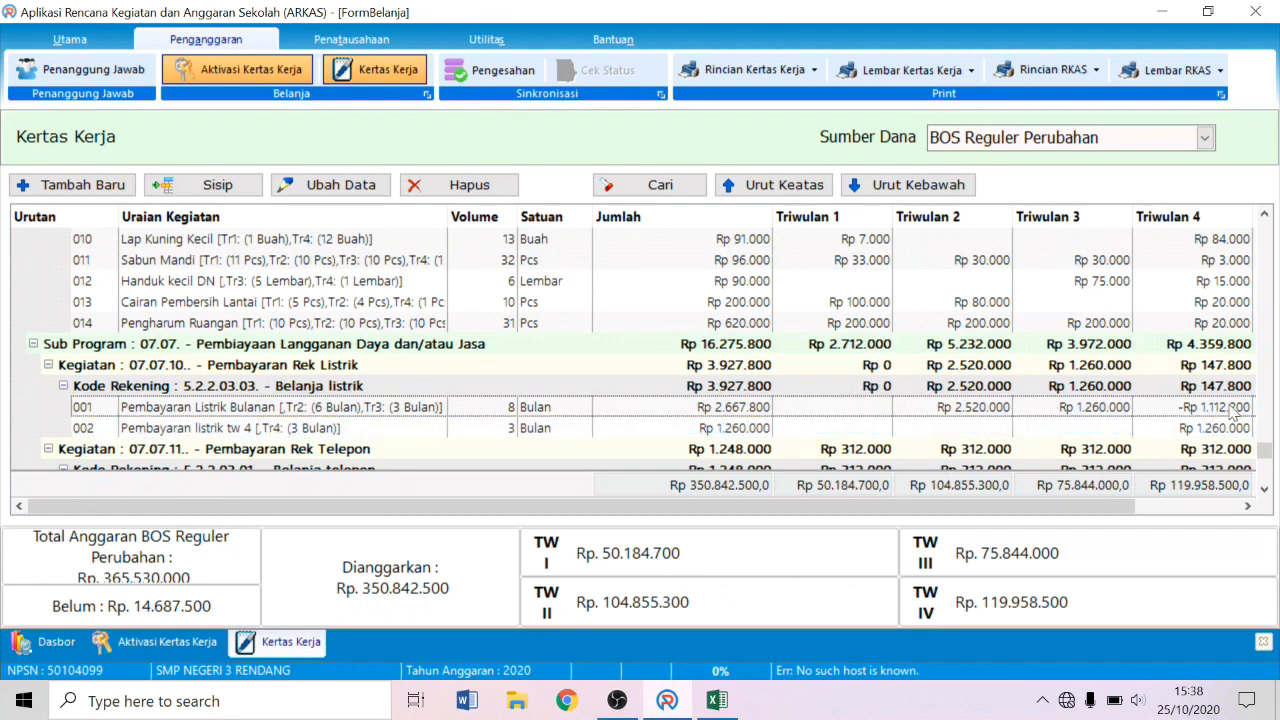
pyautogui.click(278, 433)
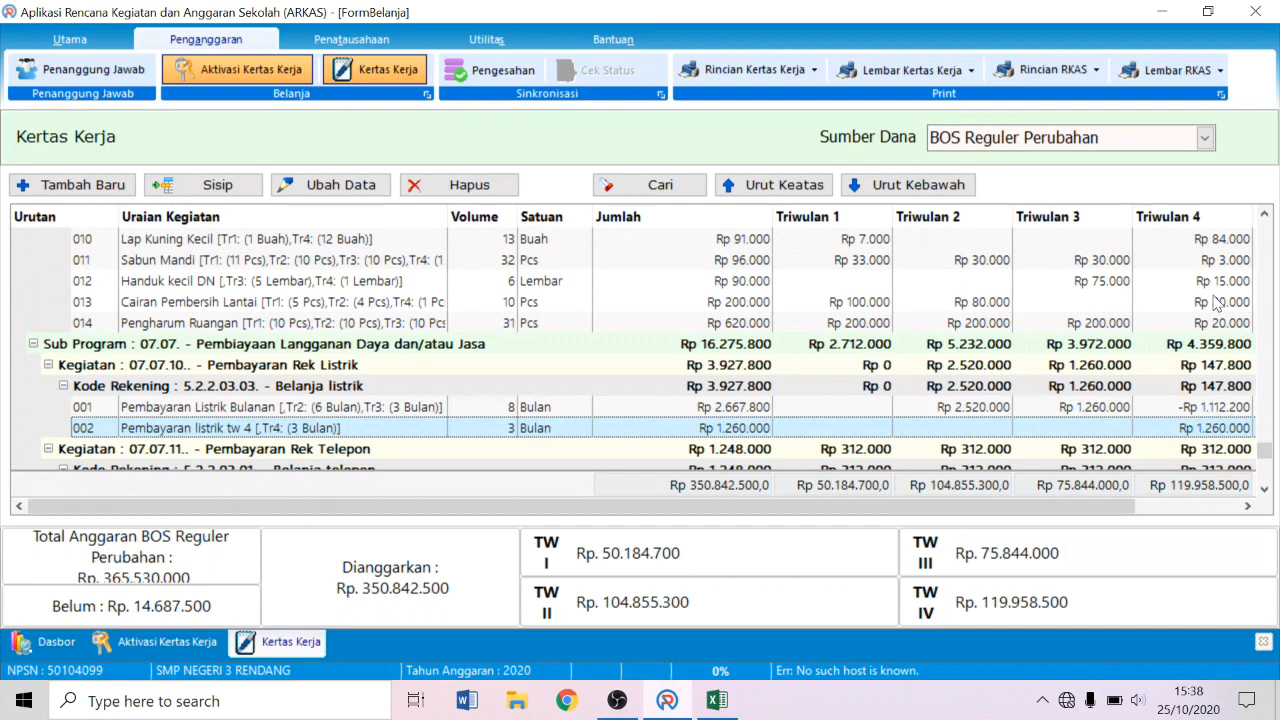
pyautogui.click(1264, 490)
pyautogui.click(1264, 490)
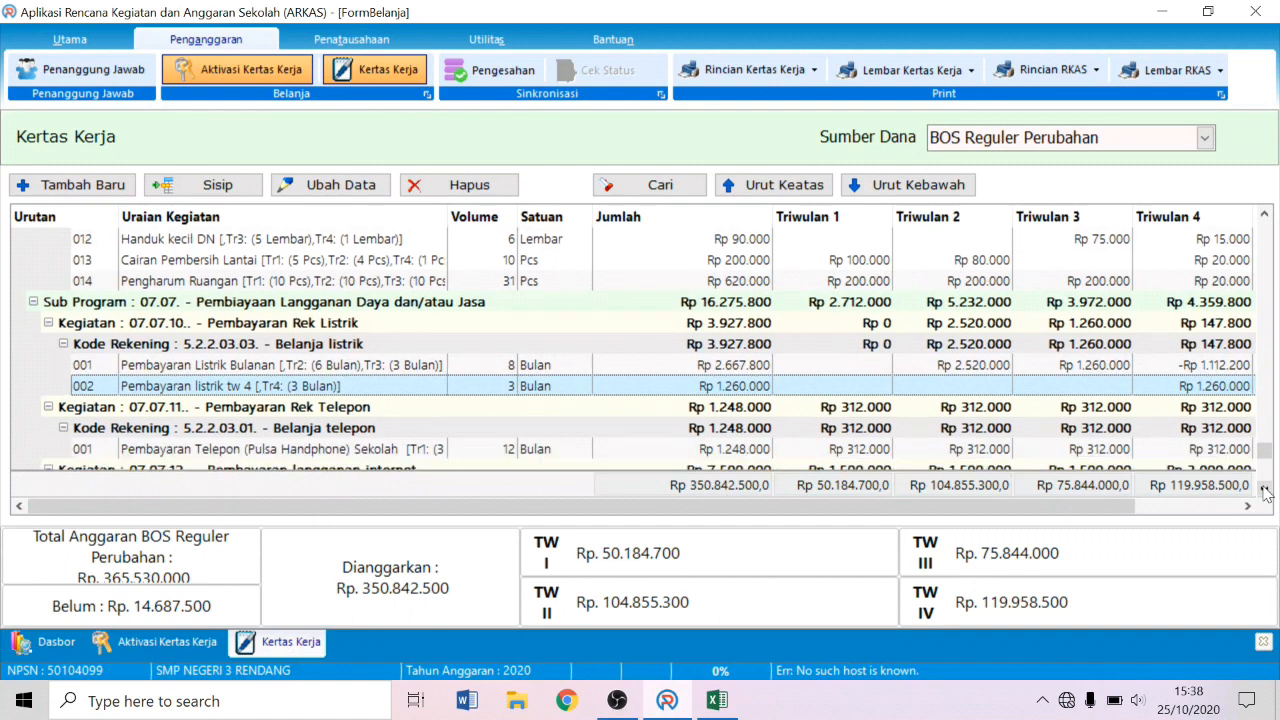
pyautogui.click(1264, 490)
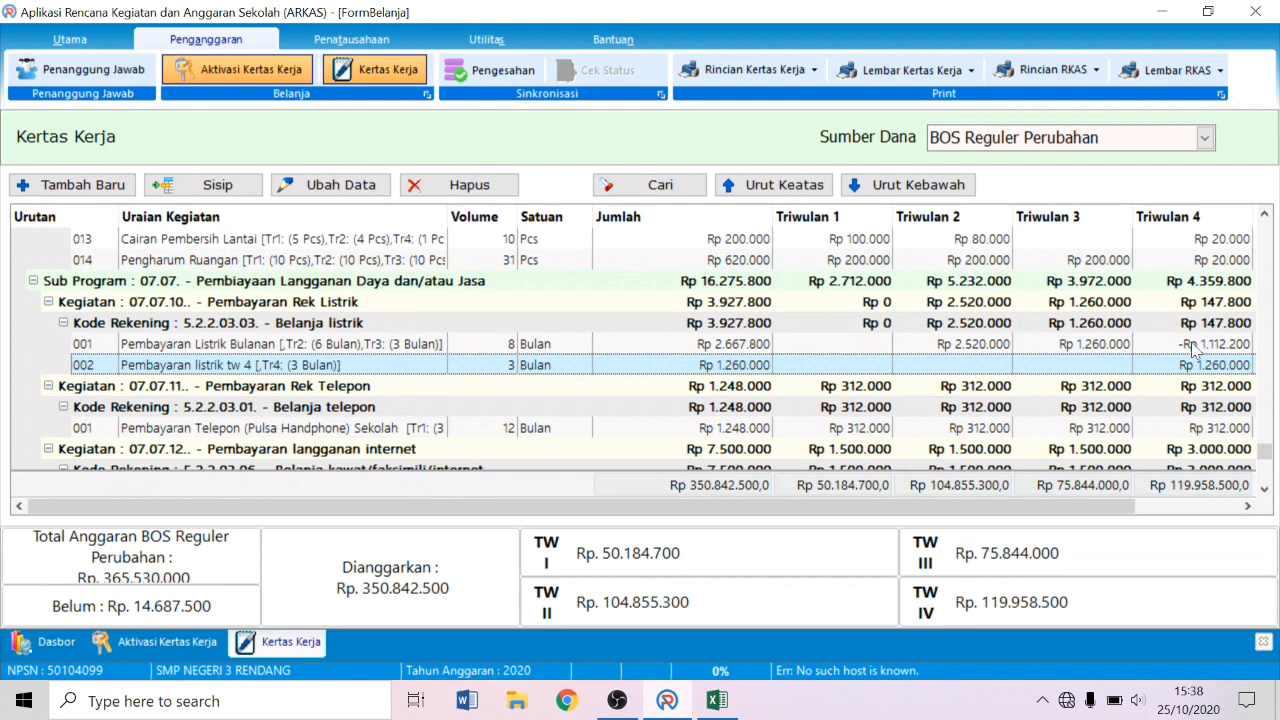
pyautogui.moveTo(722, 707)
pyautogui.click(1266, 491)
pyautogui.click(1266, 491)
pyautogui.click(1266, 491)
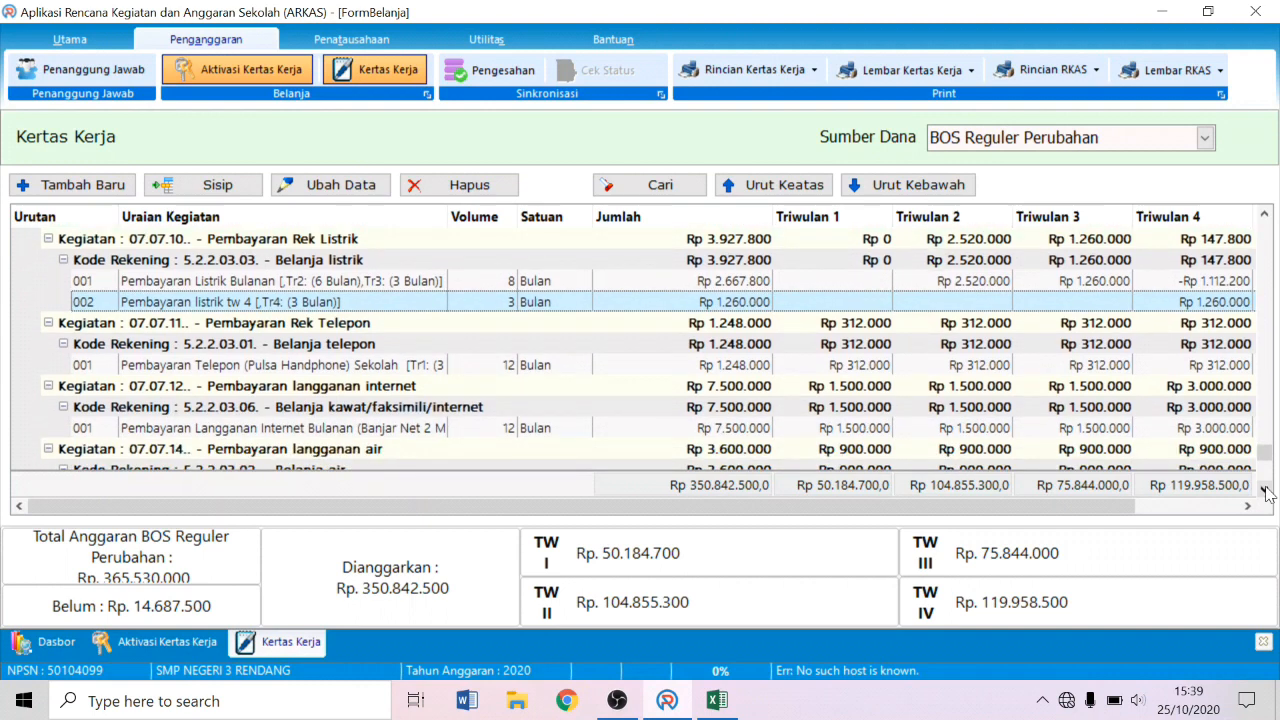
pyautogui.click(1266, 491)
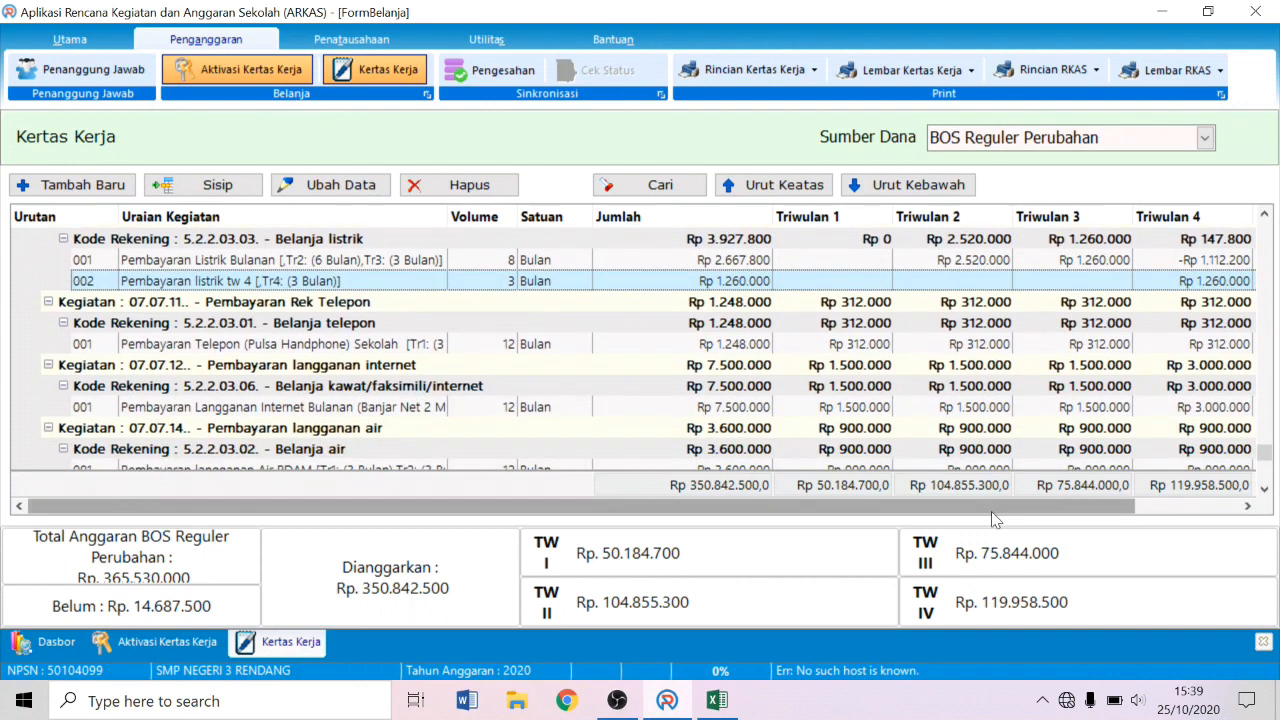
# Try to delete the Pengadaan Soal Pemantapan/Tryout Kelas IX item under Belanja Penggandaan
pyautogui.moveTo(991, 511); pyautogui.dragTo(1154, 543)
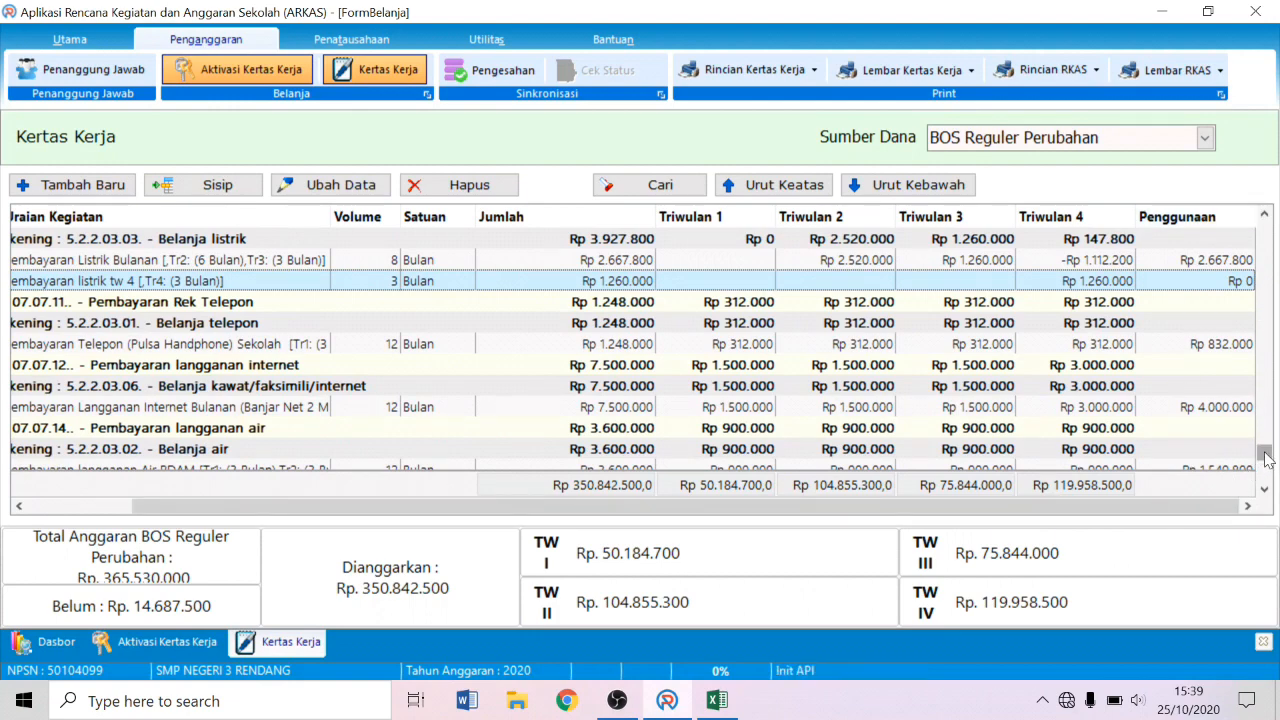
pyautogui.moveTo(1264, 455); pyautogui.dragTo(1264, 232)
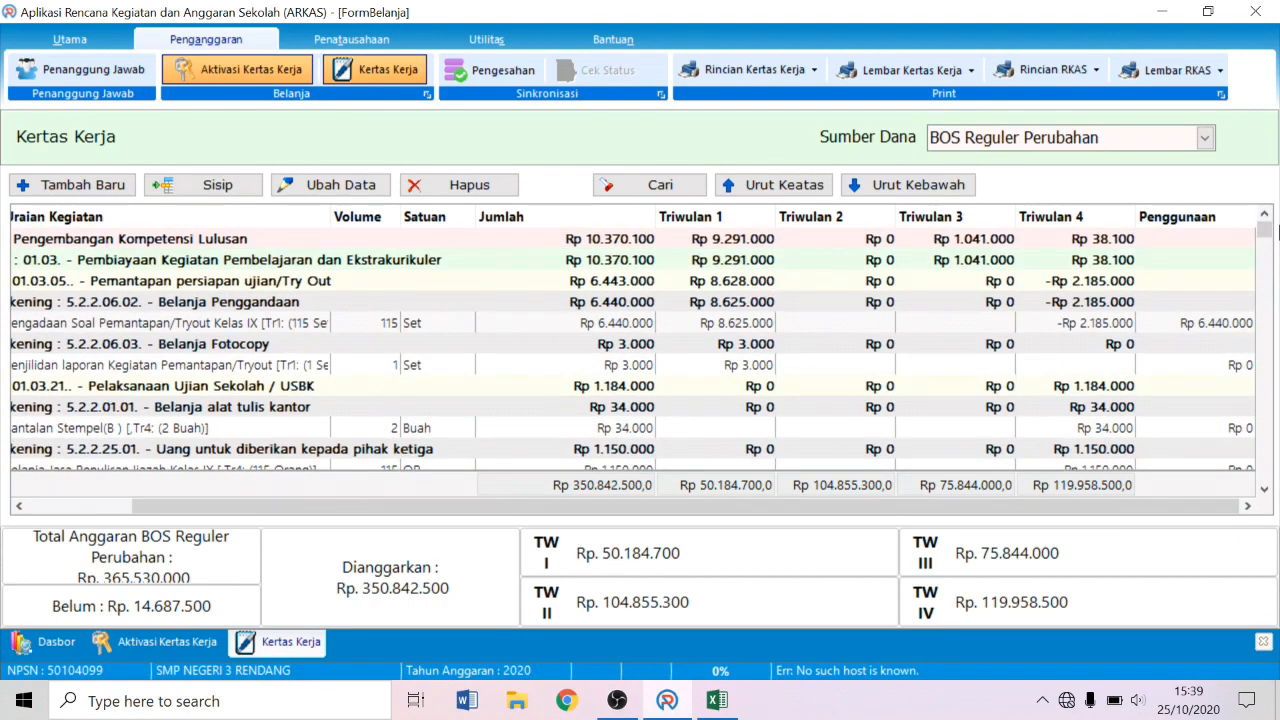
pyautogui.click(1235, 329)
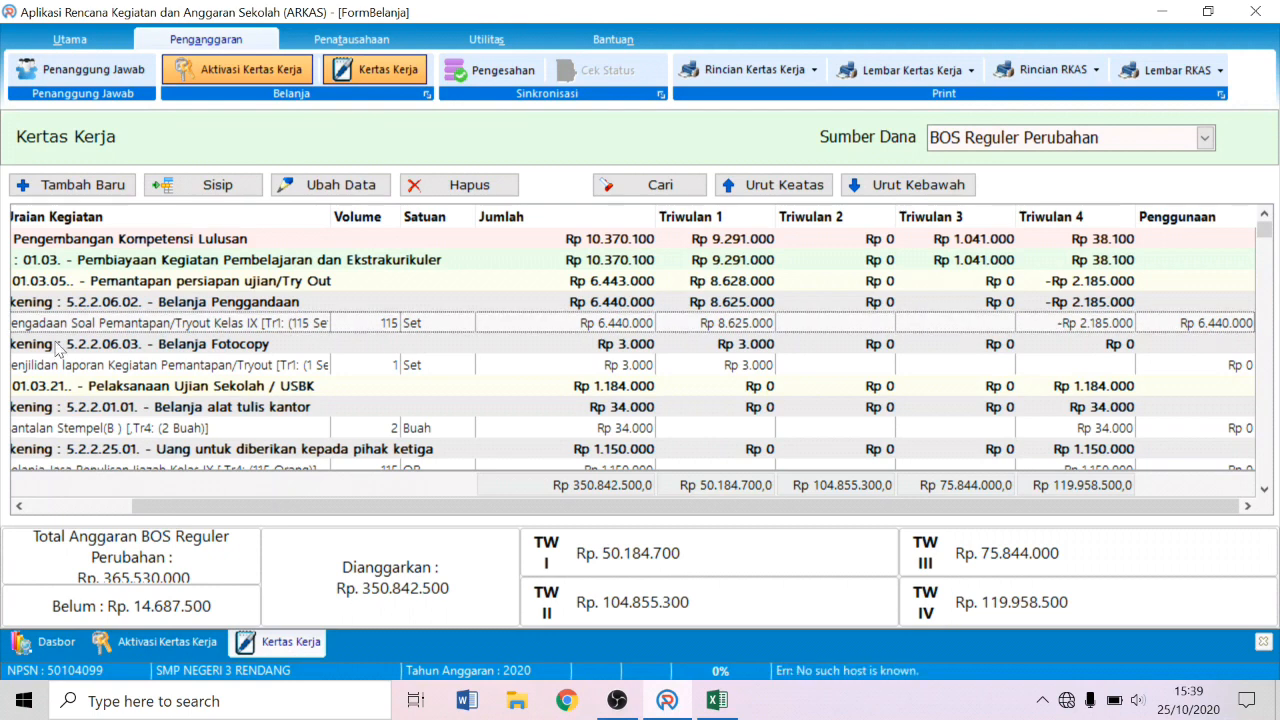
pyautogui.click(460, 190)
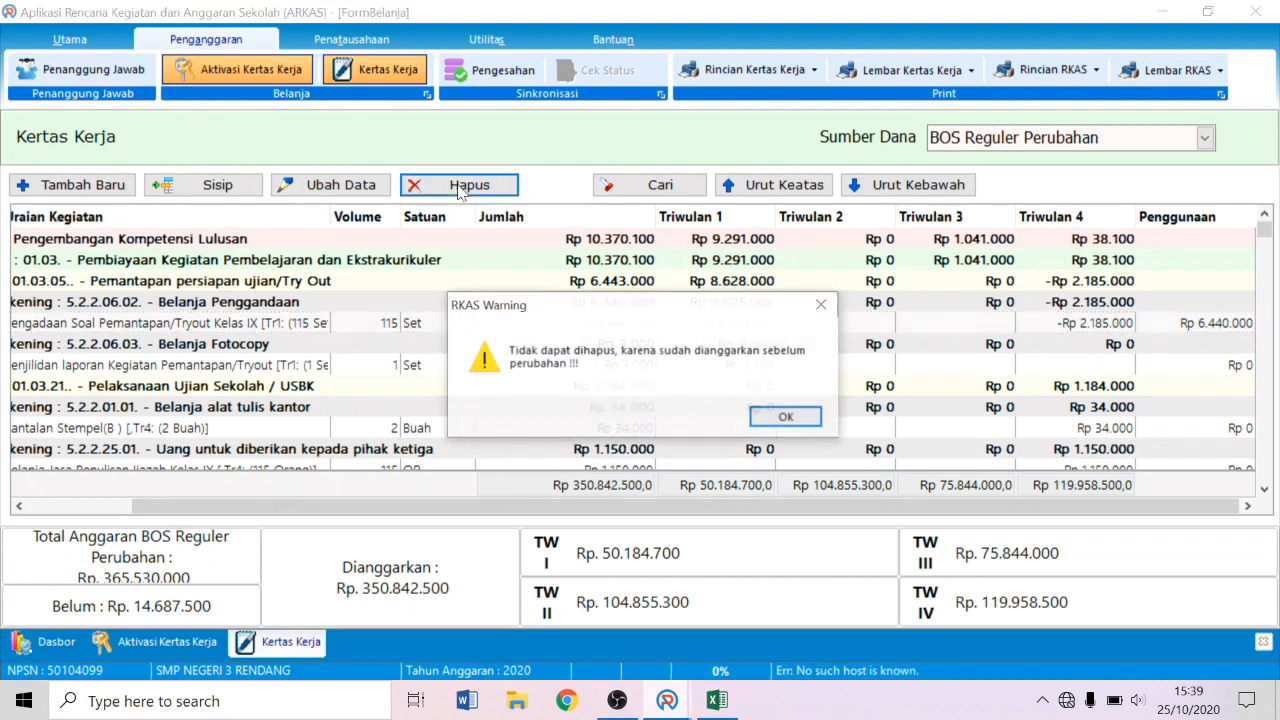
pyautogui.click(780, 416)
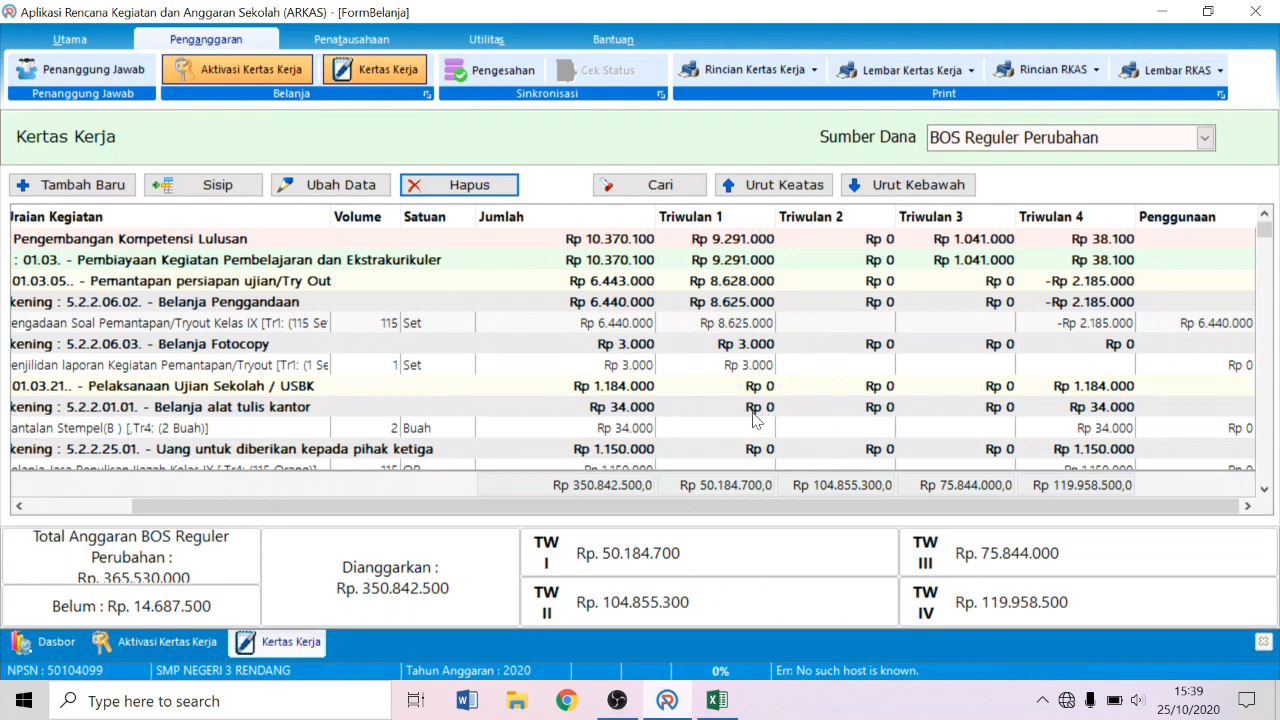
# Examine the Penggunaan amounts against the quarterly budgets for the tryout, Ujian Sekolah and Ulangan Tengah Semester items
pyautogui.click(237, 329)
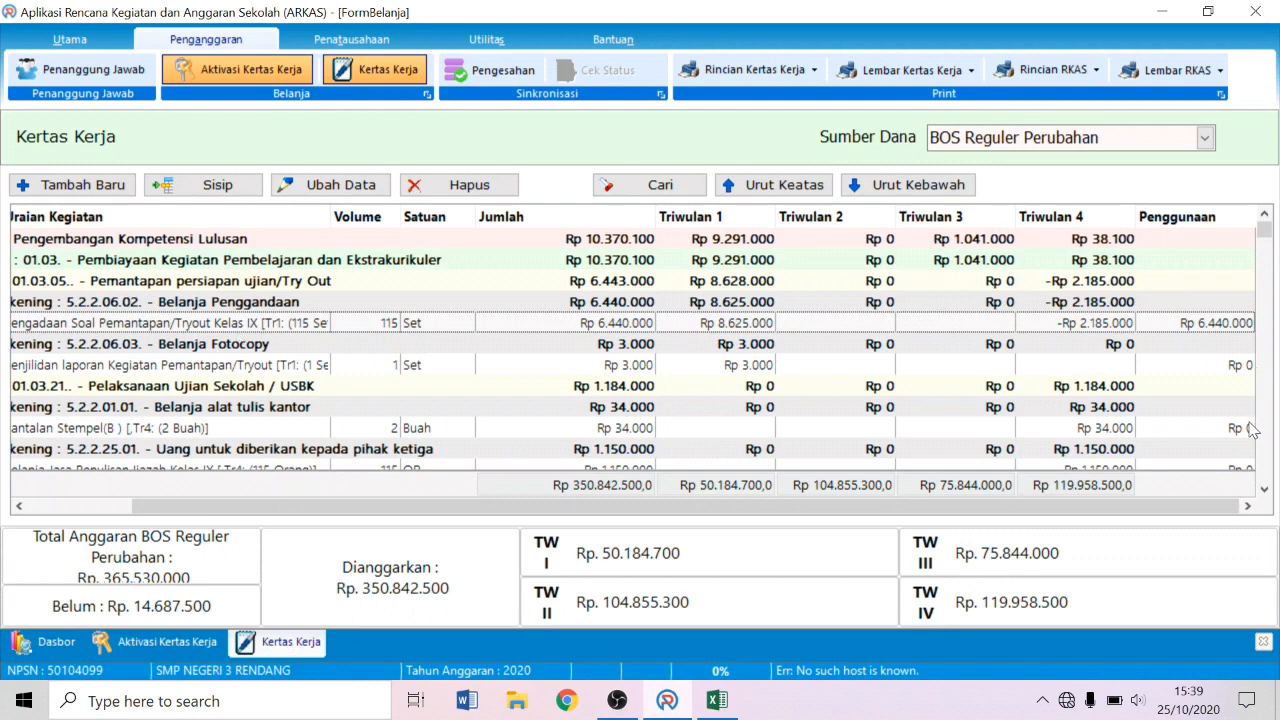
pyautogui.click(1263, 489)
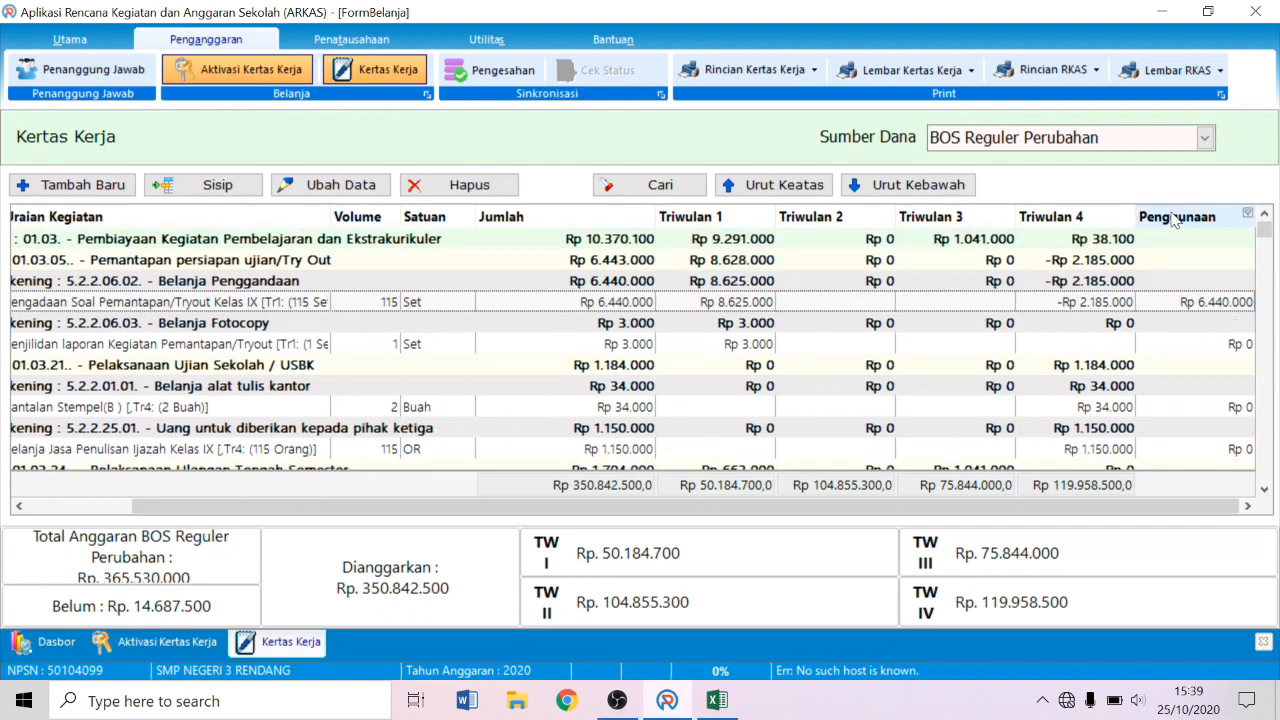
pyautogui.click(1266, 491)
pyautogui.click(1266, 491)
pyautogui.click(1266, 491)
pyautogui.click(1266, 491)
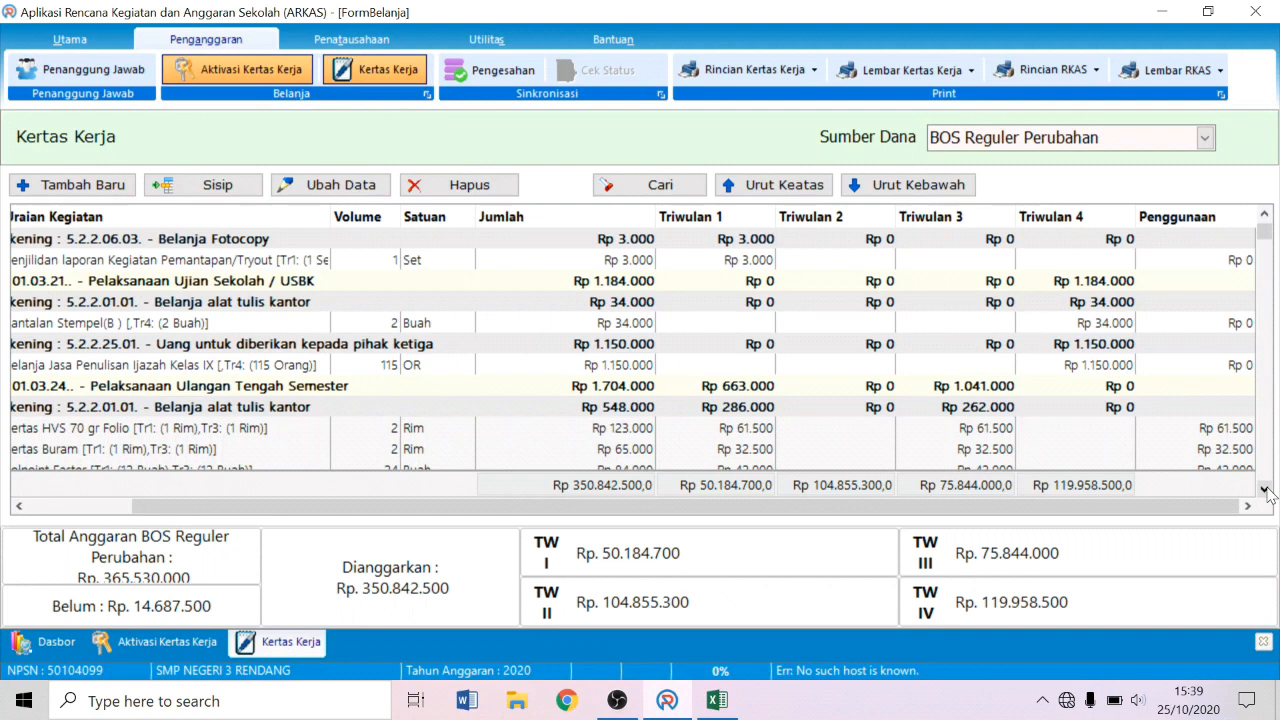
pyautogui.click(169, 264)
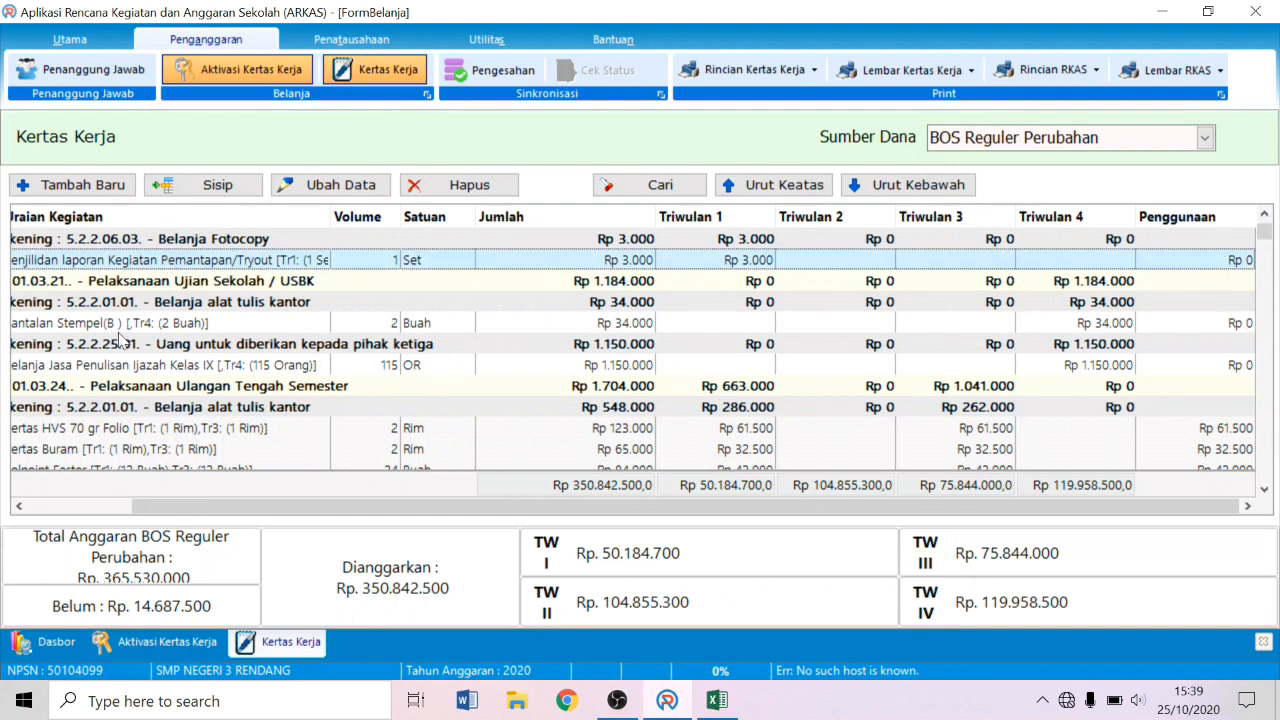
pyautogui.click(88, 323)
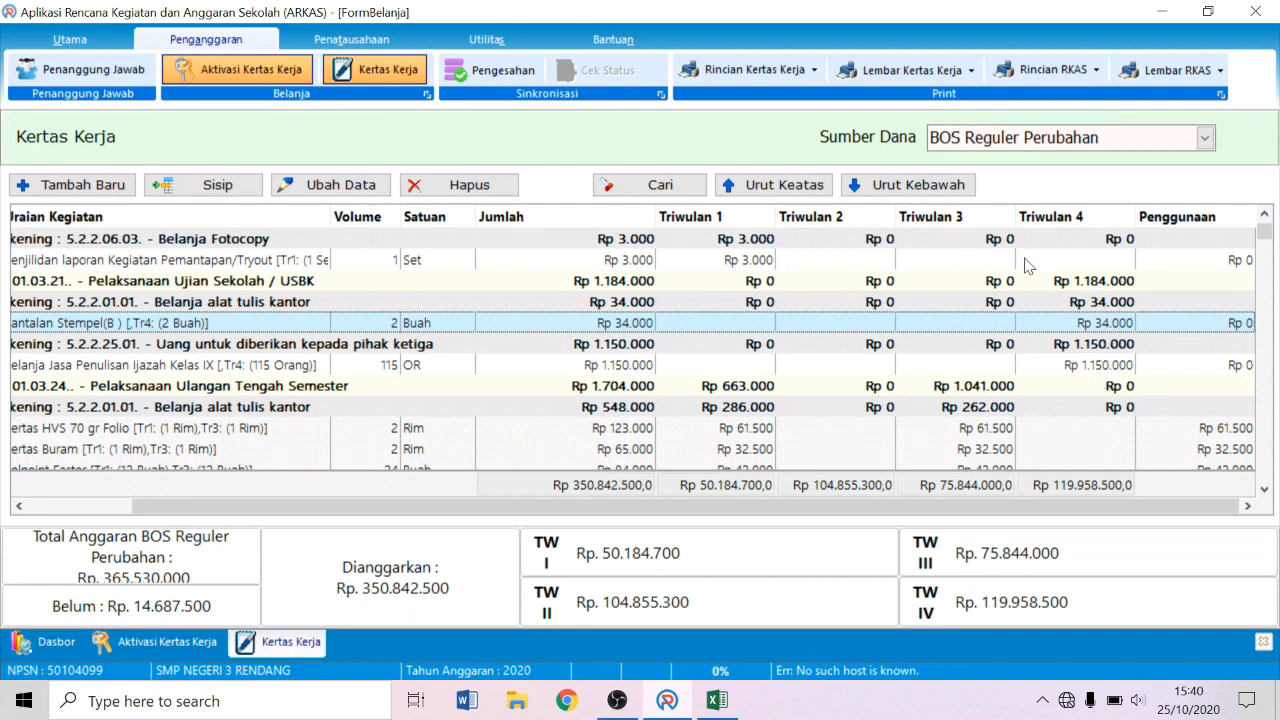
pyautogui.click(1265, 494)
pyautogui.click(1265, 494)
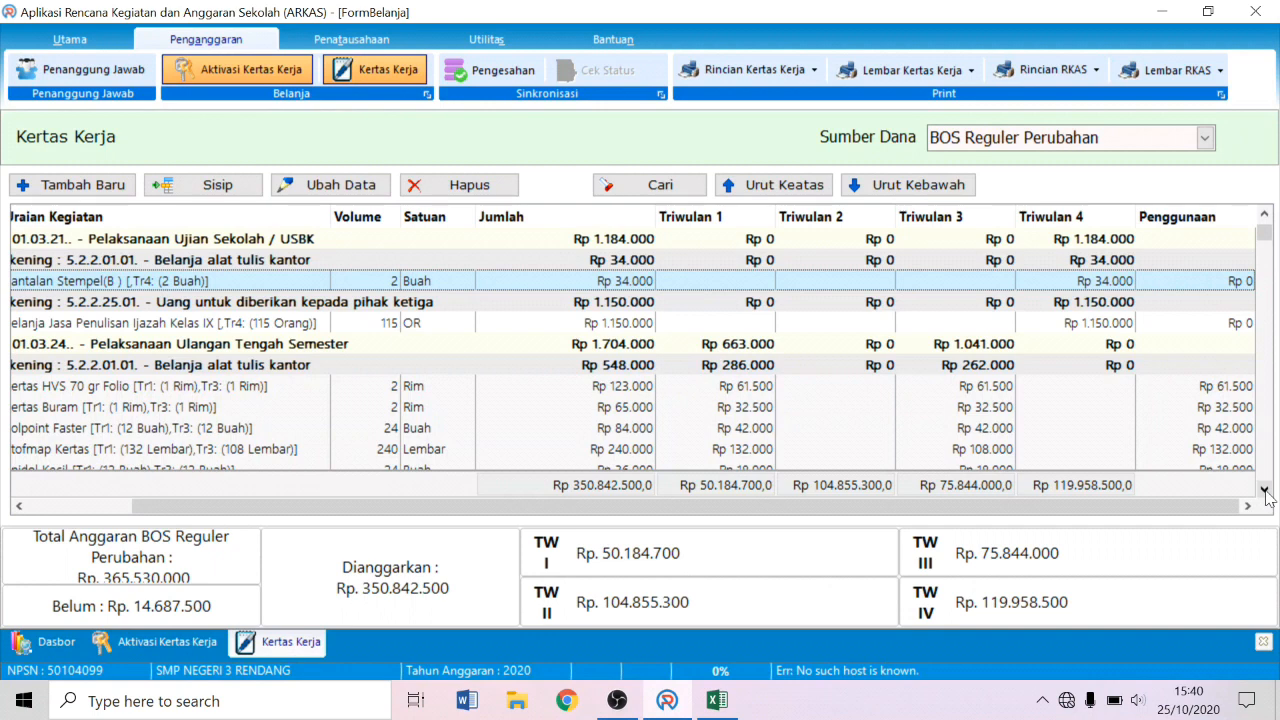
pyautogui.click(1265, 492)
pyautogui.click(1265, 492)
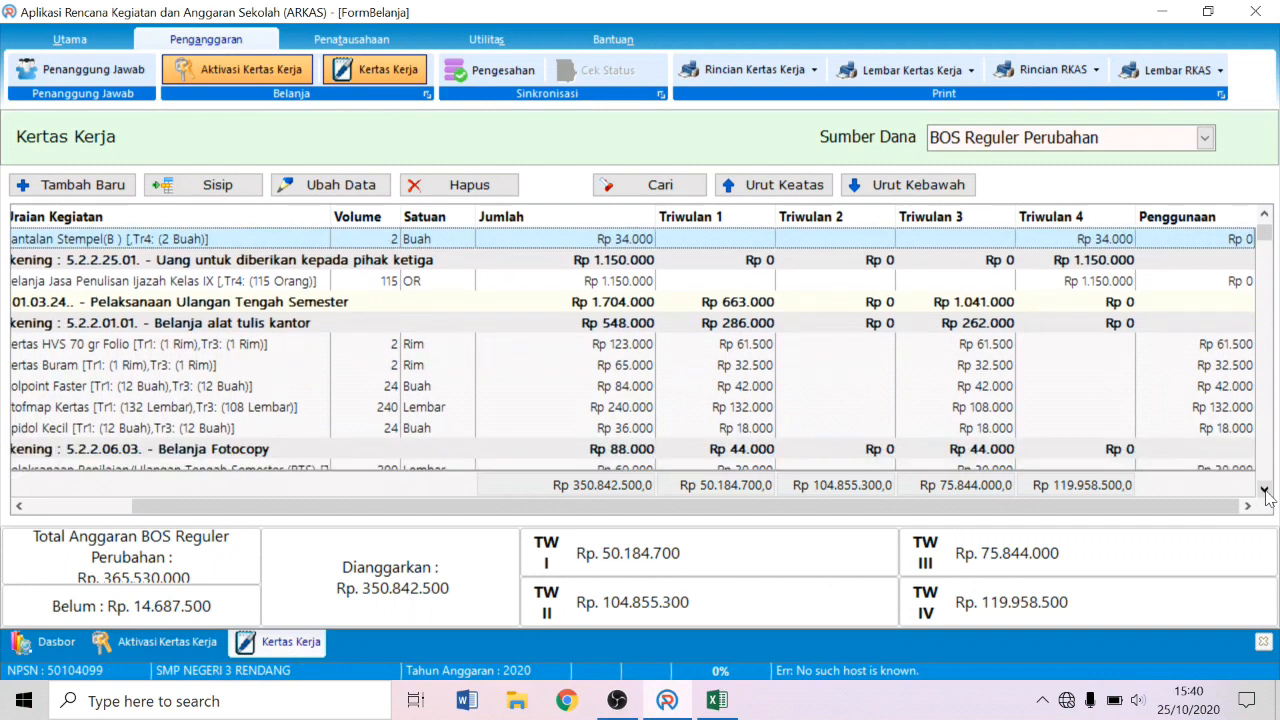
pyautogui.moveTo(1172, 500); pyautogui.dragTo(800, 545)
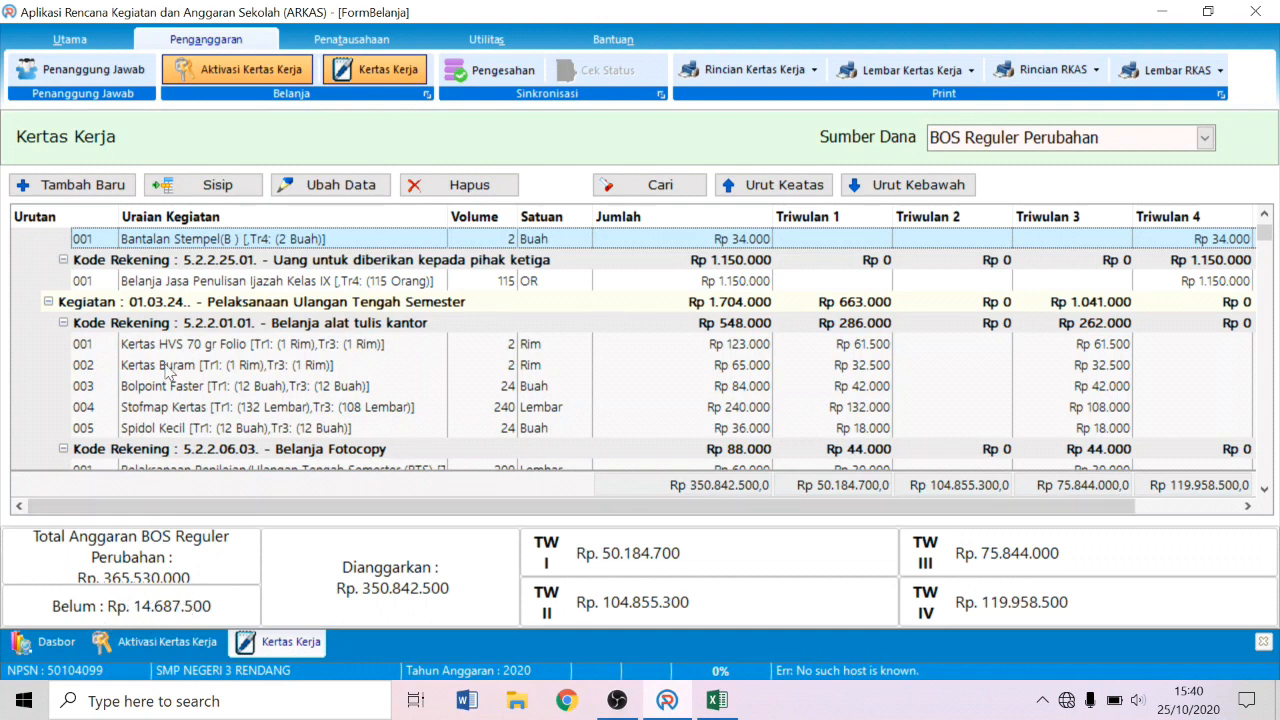
pyautogui.click(100, 189)
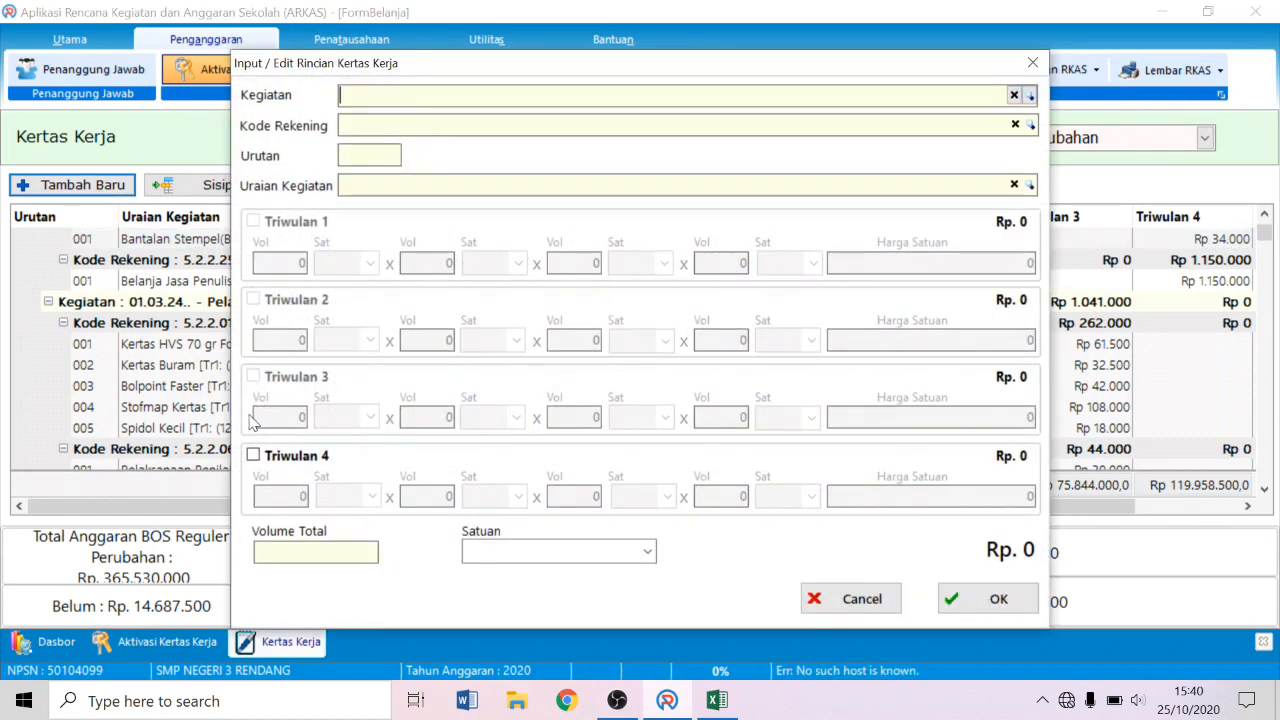
pyautogui.click(888, 603)
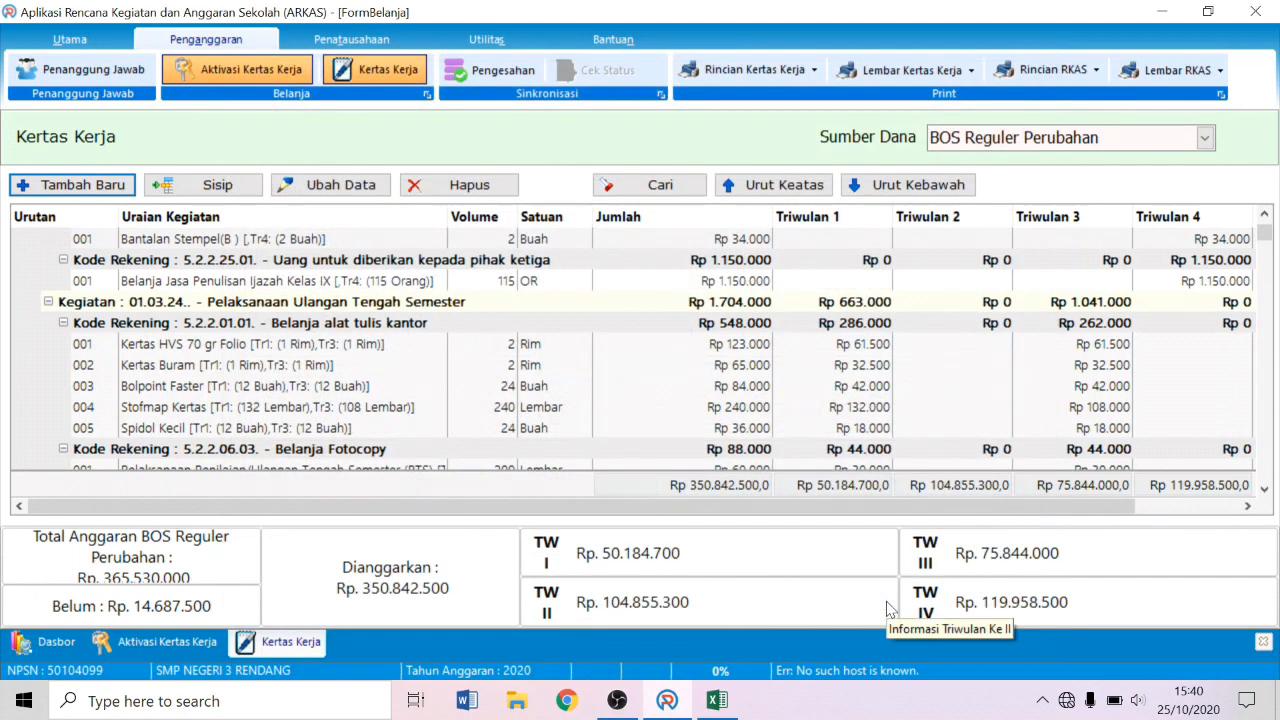